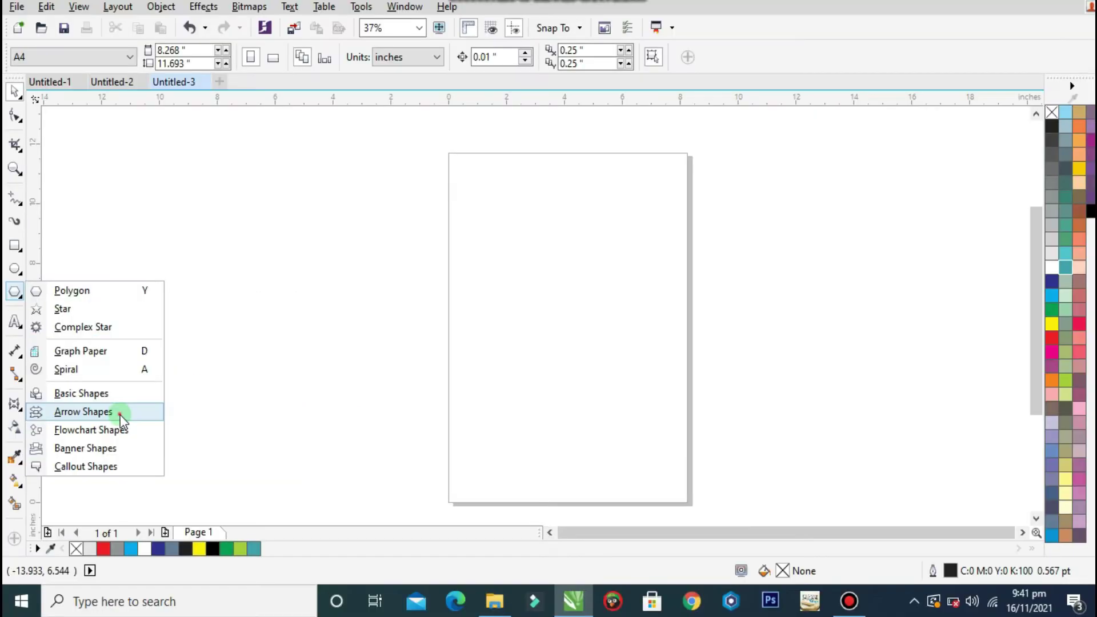
- Draw a pentagon arrow shape about 6.92 by 4.08 inches across the page and convert it to curves
left_click(236, 539)
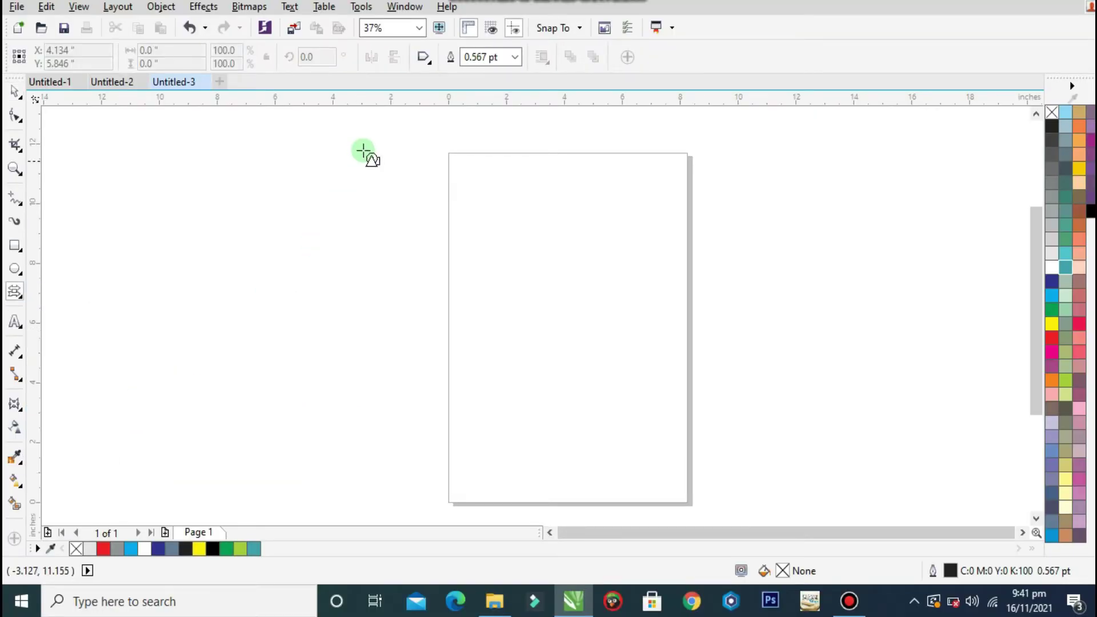
left_click(427, 62)
left_click(543, 103)
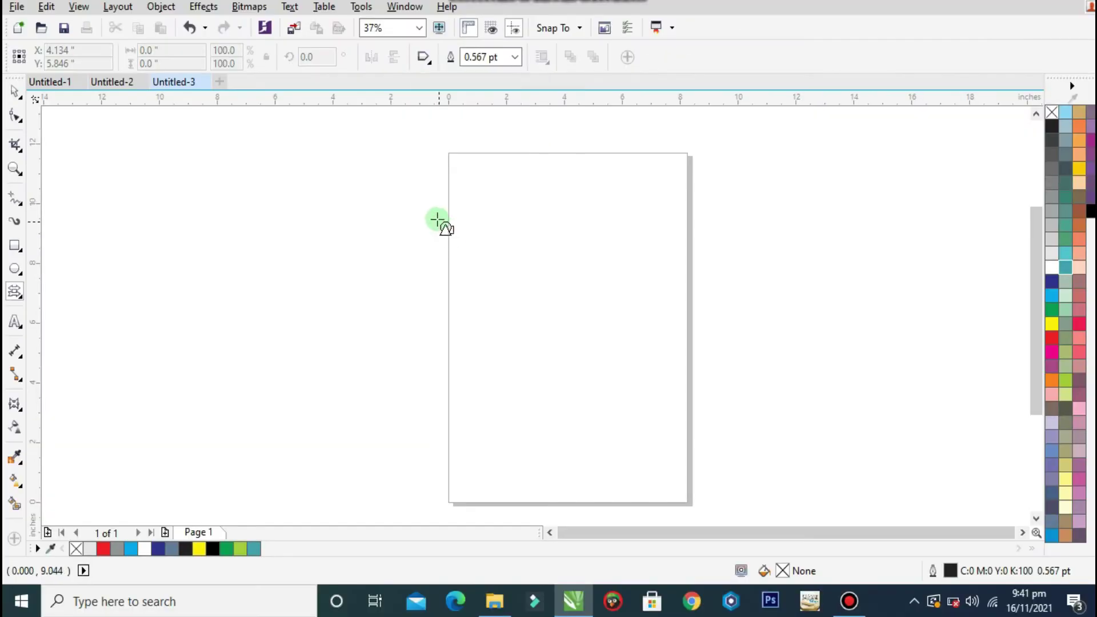
left_click_drag(668, 311, 951, 487)
left_click_drag(619, 332, 641, 345)
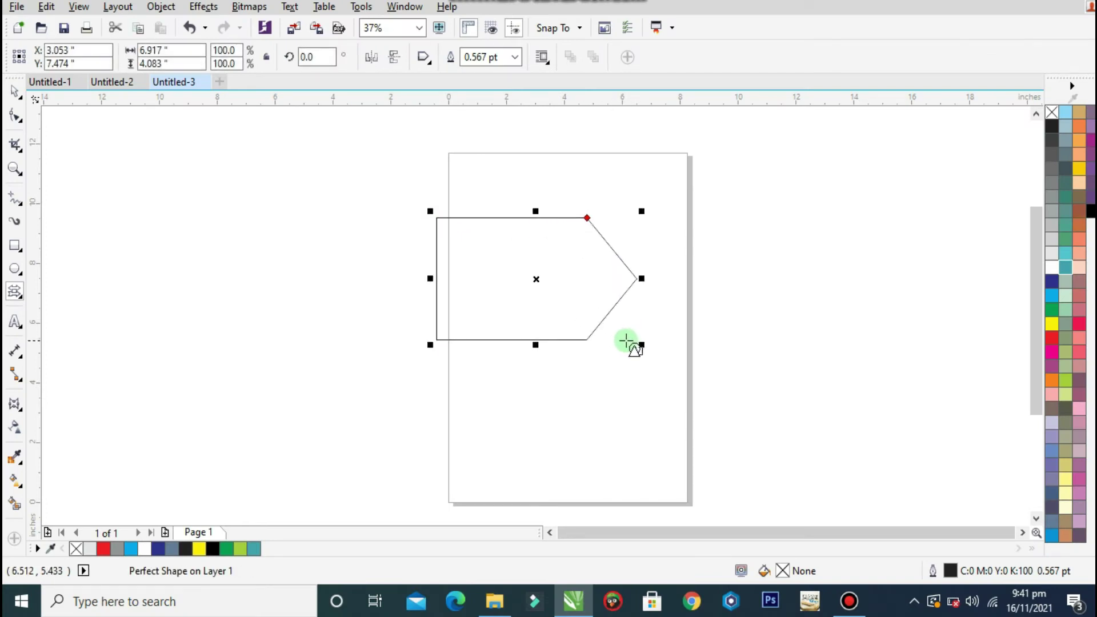
key("ctrl+q")
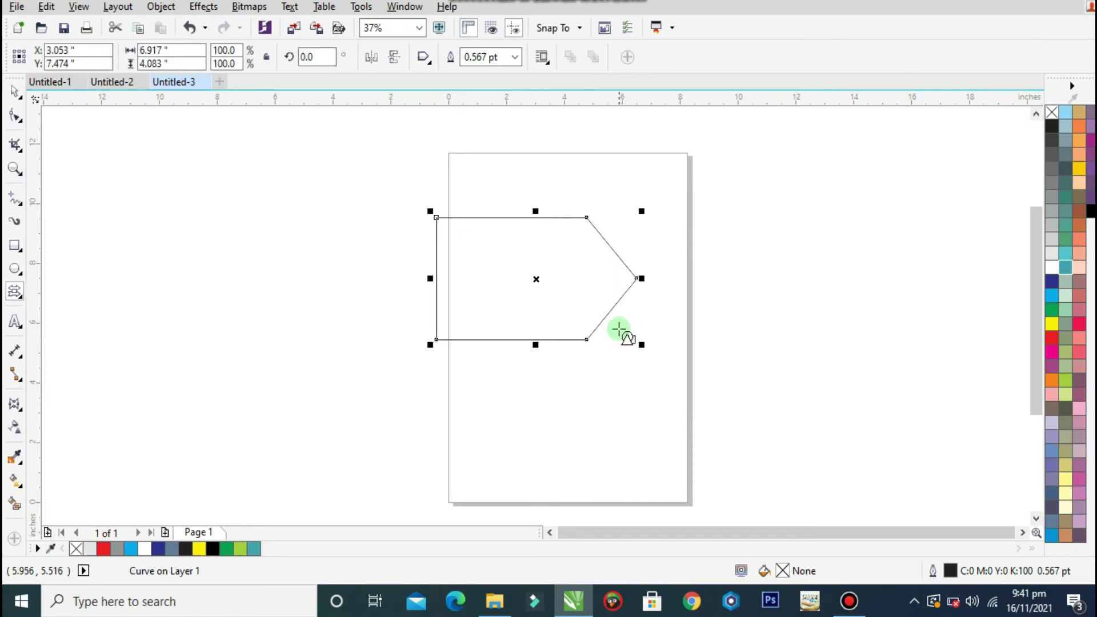
- Rotate the pentagon arrow by 90 degrees and mirror it vertically
left_click_drag(693, 172, 354, 396)
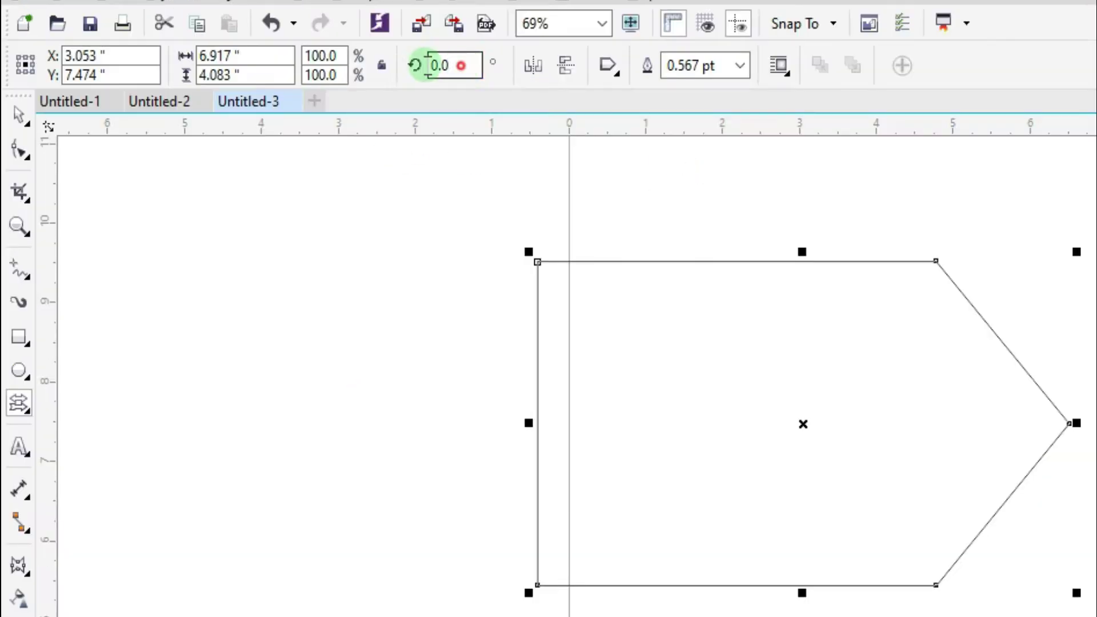
left_click(429, 65)
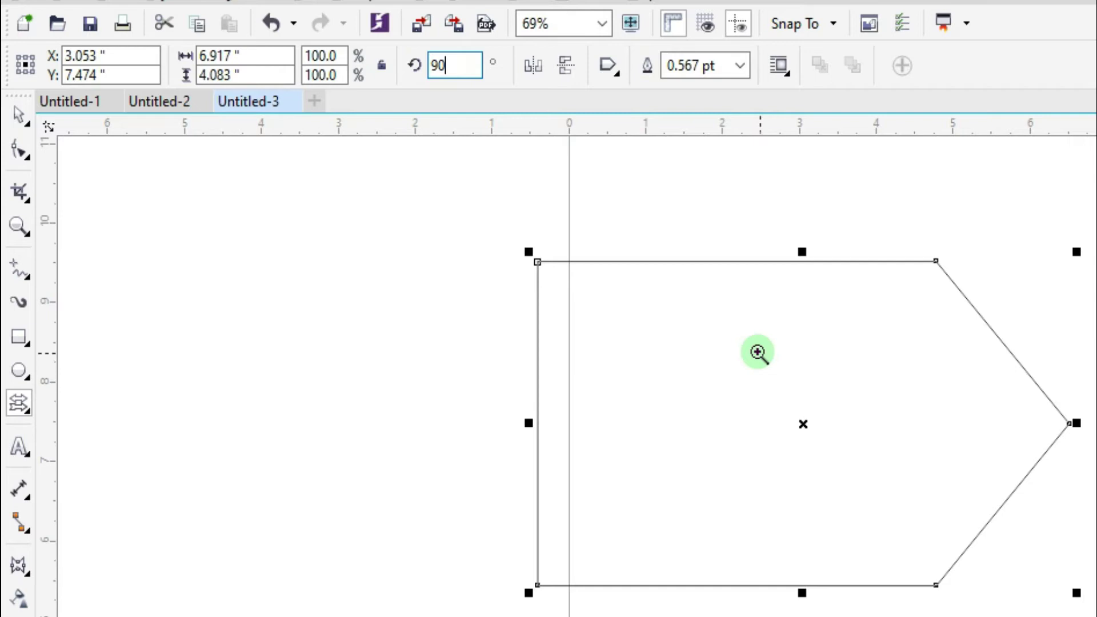
key("Return")
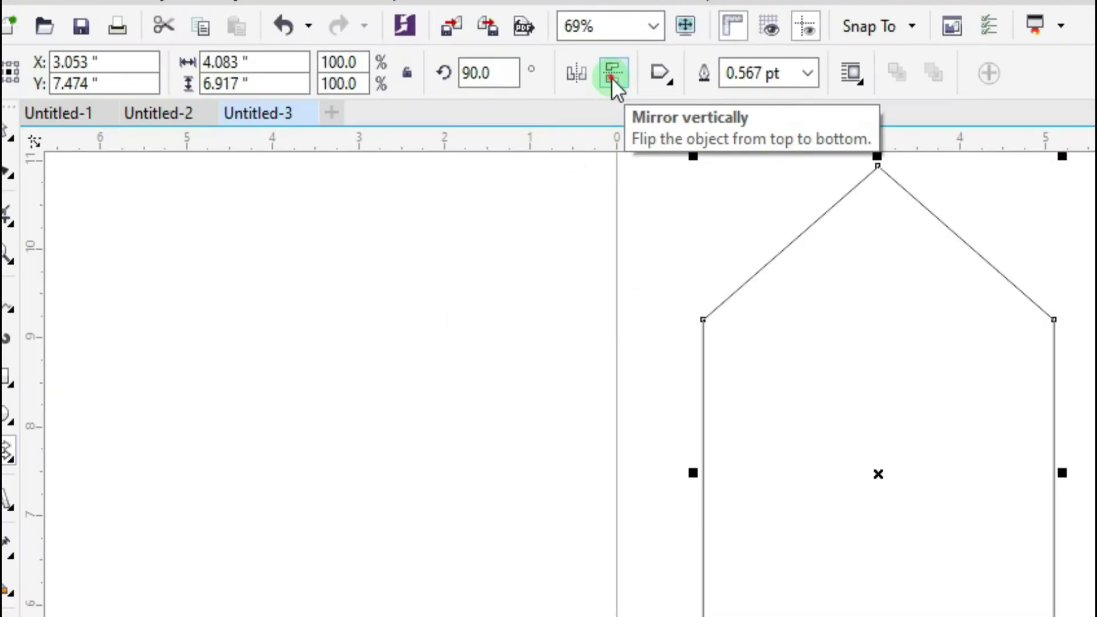
left_click(393, 57)
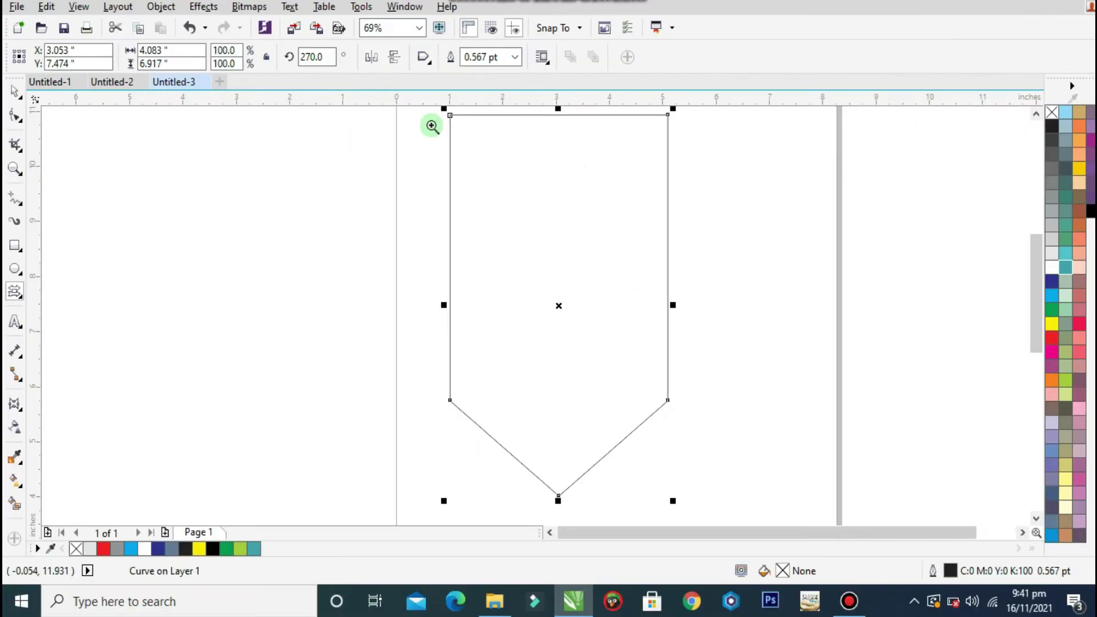
- Fill the pentagon banner with red and remove its outline
left_click(1052, 338)
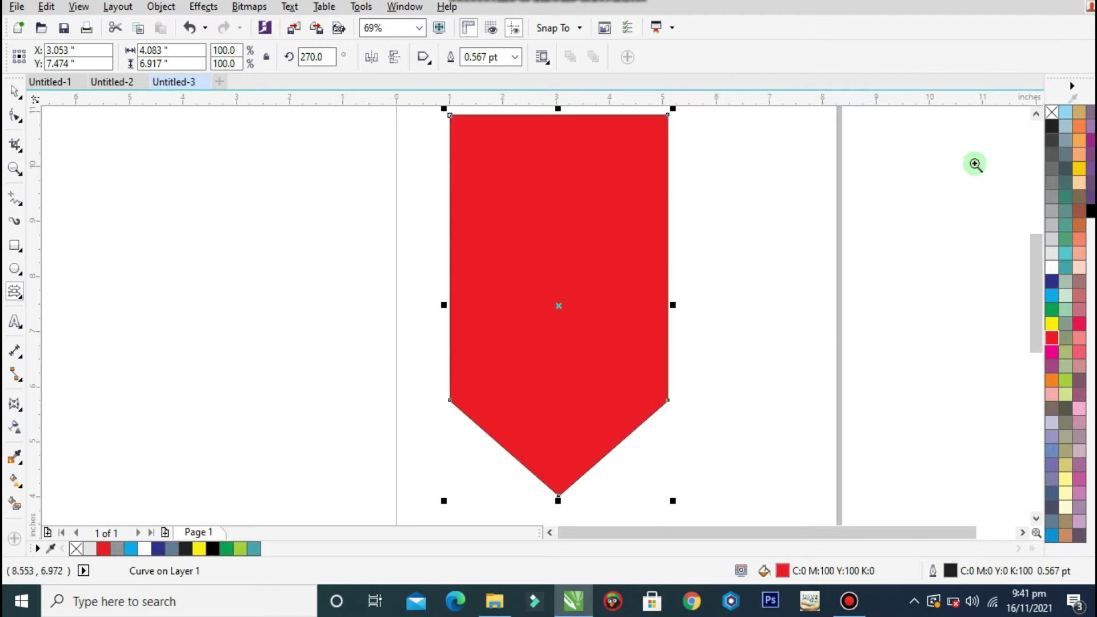
right_click(1052, 112)
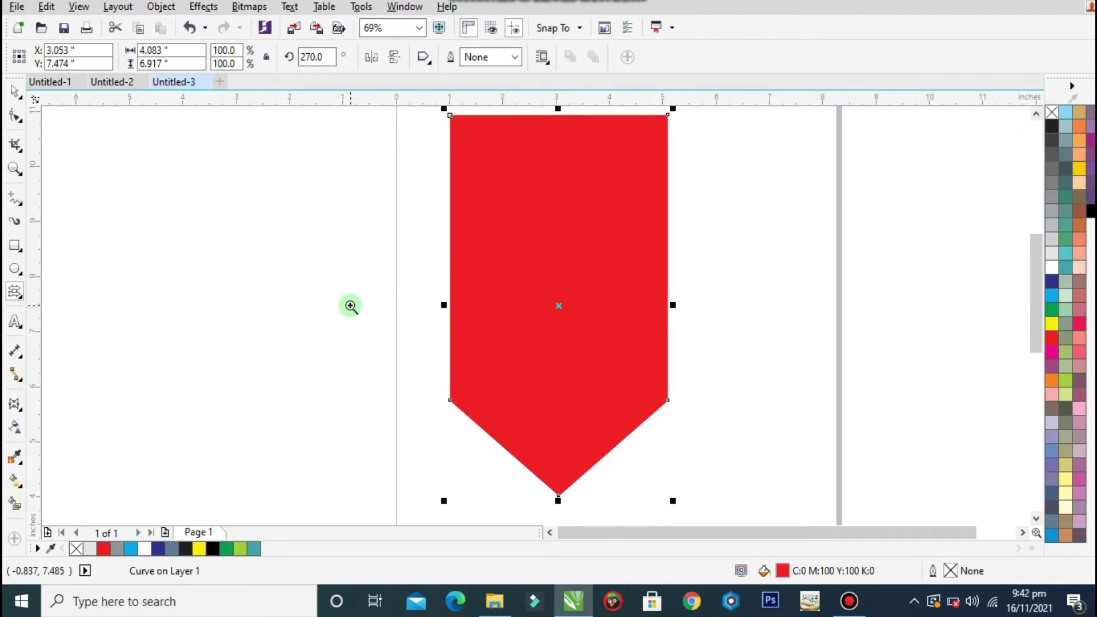
- Place a copy of the red banner outside the page's left edge, at about X -4.09 inches
scroll(453, 289, "down", 2)
left_click(14, 92)
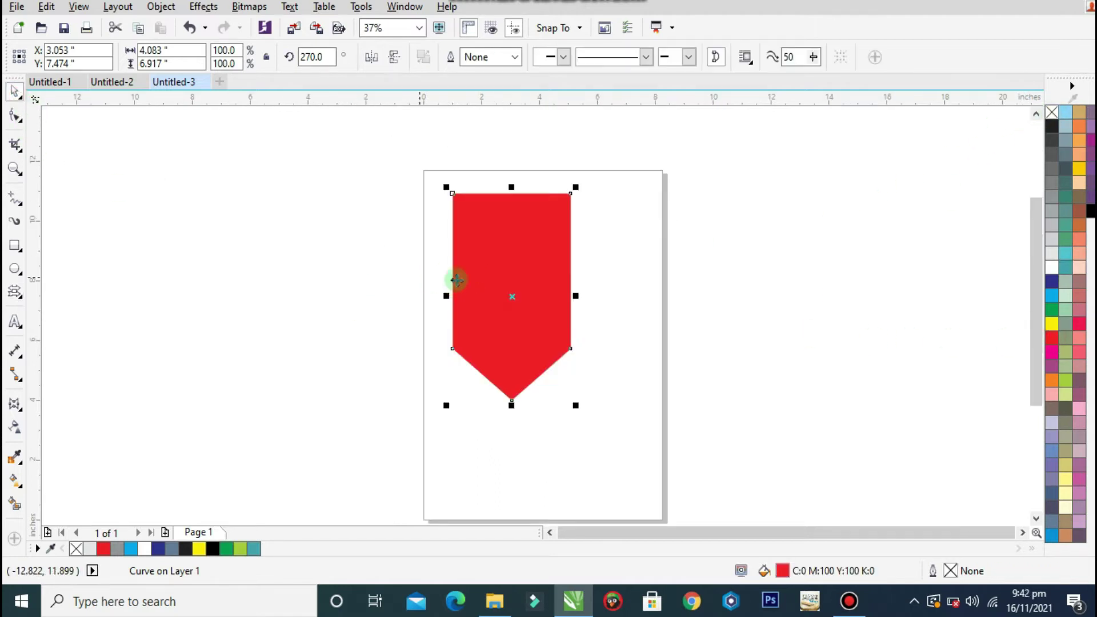
left_click_drag(490, 277, 281, 262)
right_click(282, 262)
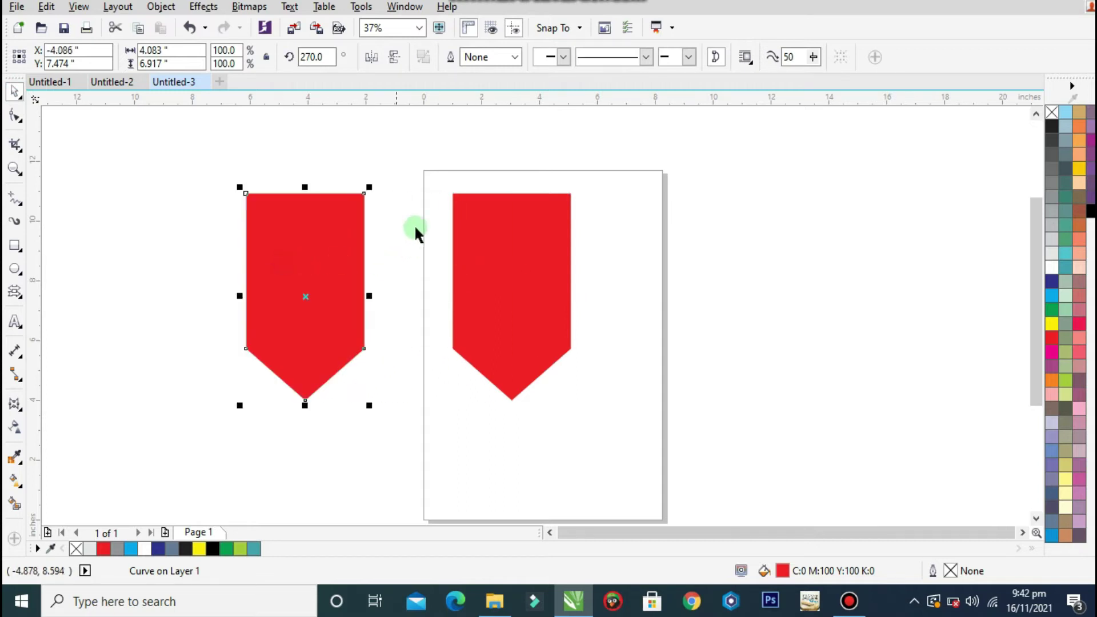
- Duplicate the off-page banner about 0.6 inch upward and fill the lower one with dark blue
left_click_drag(385, 187, 194, 423)
left_click_drag(510, 285, 512, 265)
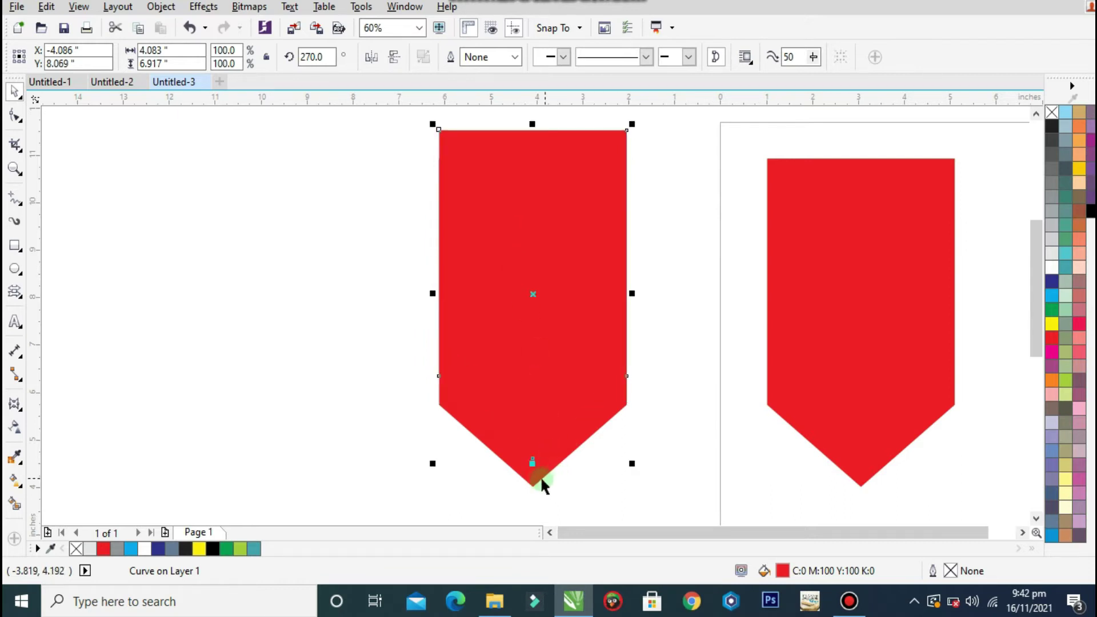
left_click(541, 478)
left_click(1049, 280)
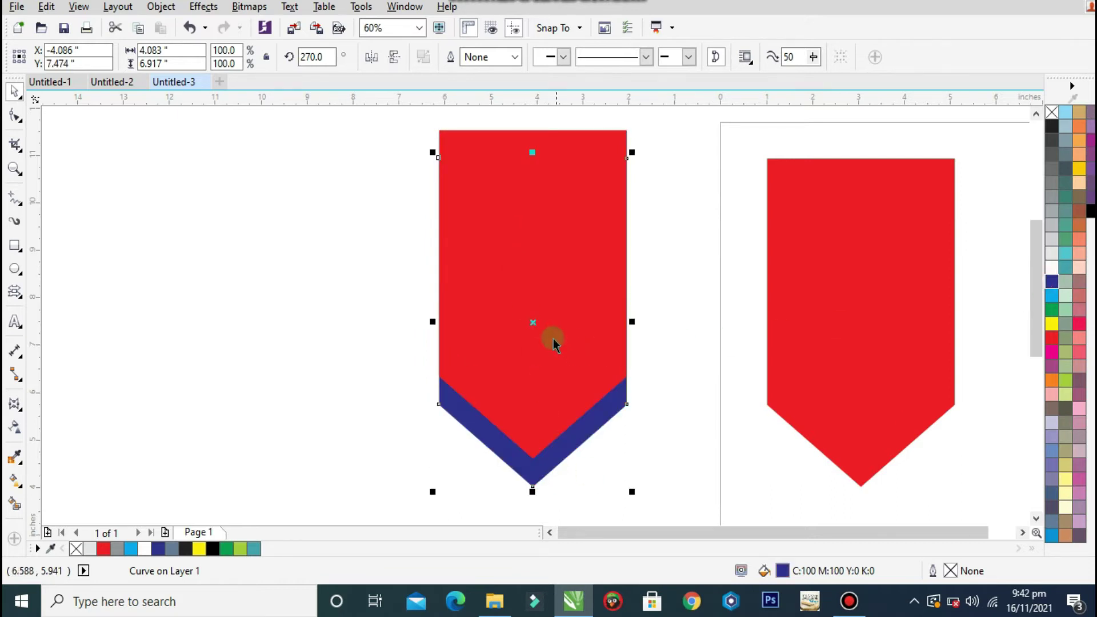
- Trim the blue banner with the overlapping red one, pull the blue chevron aside and delete the off-page red banner
left_click(581, 358)
left_click(550, 466, "shift")
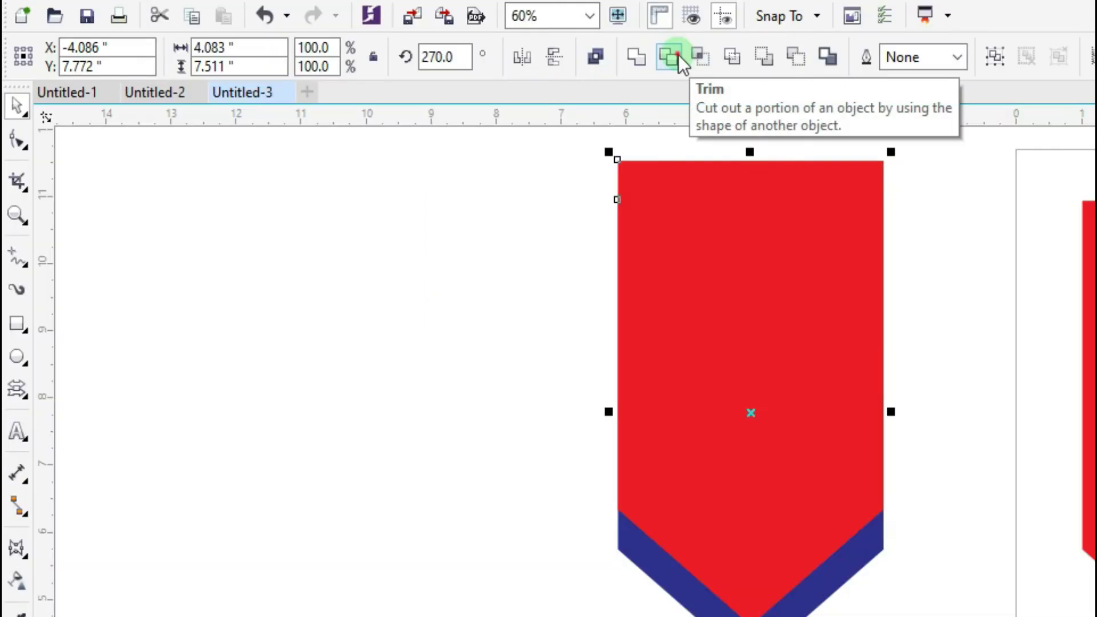
left_click(679, 56)
left_click(939, 548)
left_click_drag(793, 614, 445, 614)
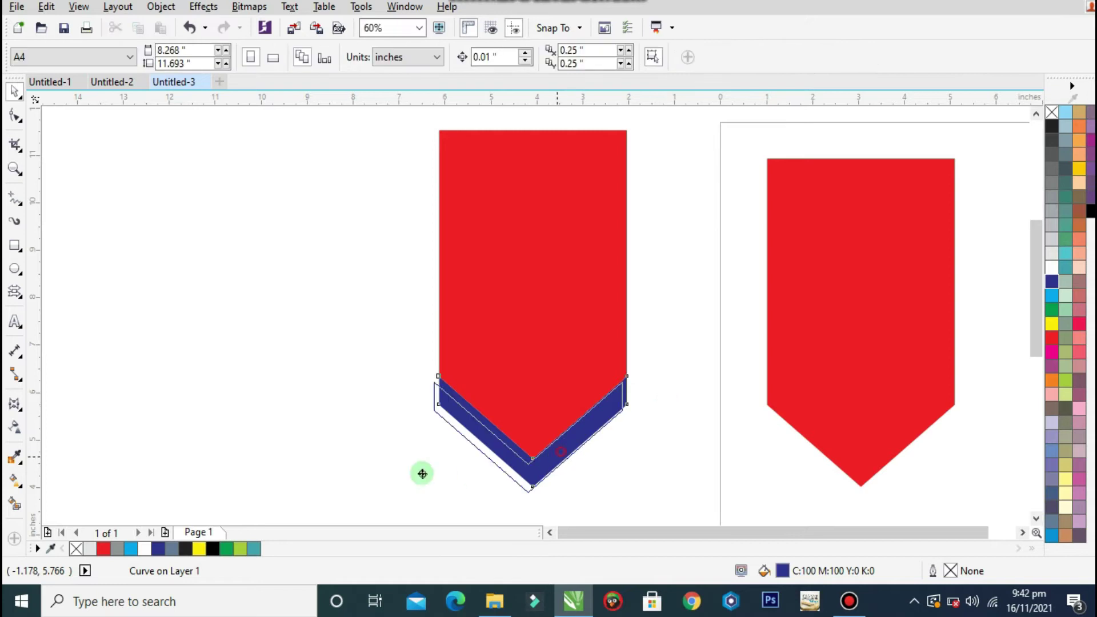
left_click_drag(316, 450, 267, 443)
left_click(591, 327)
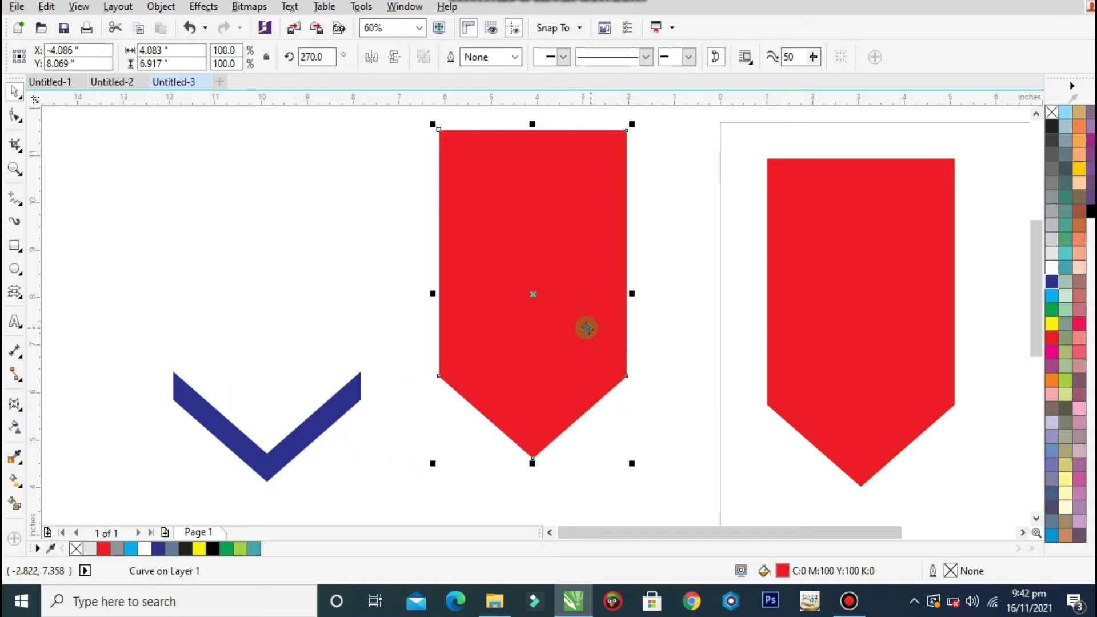
key("Delete")
- Align the blue chevron on the vertical center line of the red banner on the page
left_click(345, 405)
left_click(893, 300, "shift")
key("c")
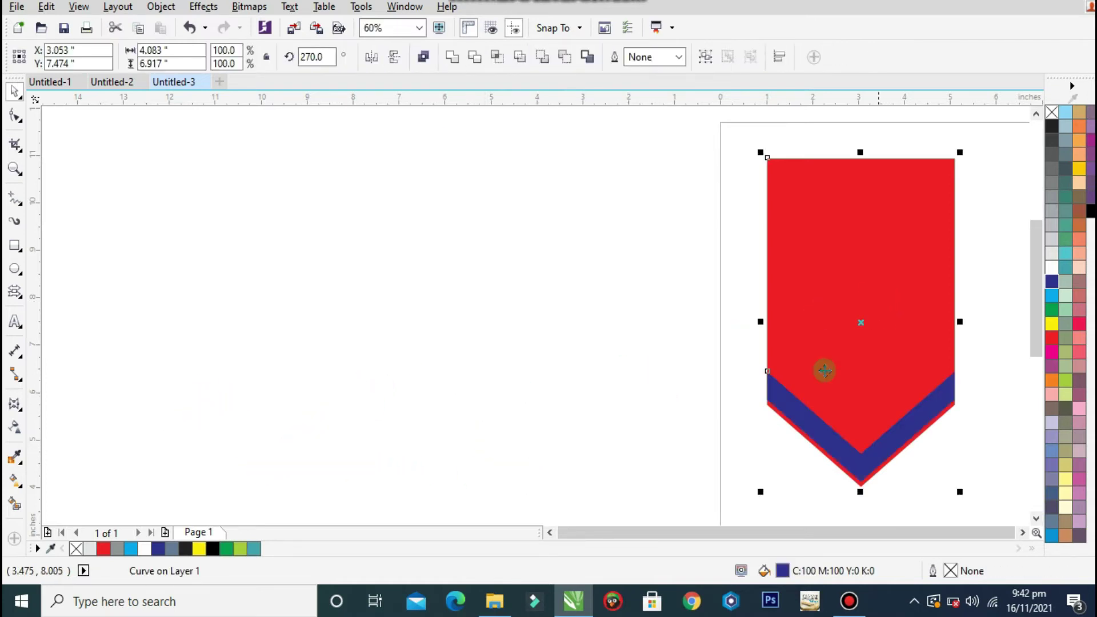
- Move the blue chevron up from the banner's tip to about Y 6.14 inches
left_click(557, 403)
scroll(557, 402, "down", 2)
key("F2")
left_click_drag(606, 472, 823, 324)
left_click_drag(599, 377, 600, 321)
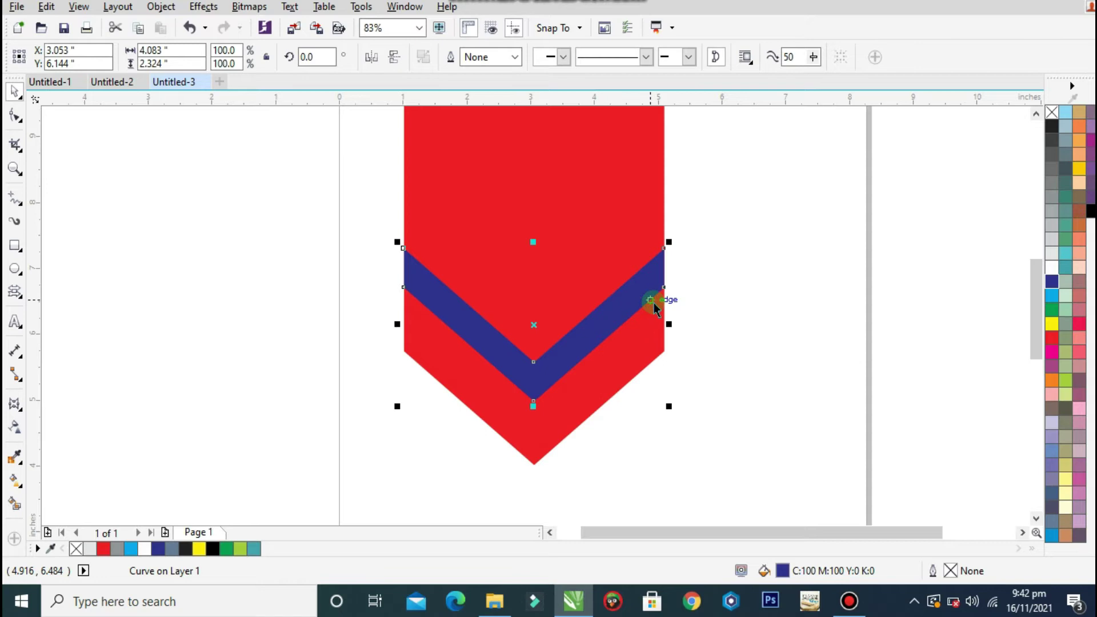
- Extend both ends of the blue chevron diagonally past the red banner's sides by moving their end nodes
key("F10")
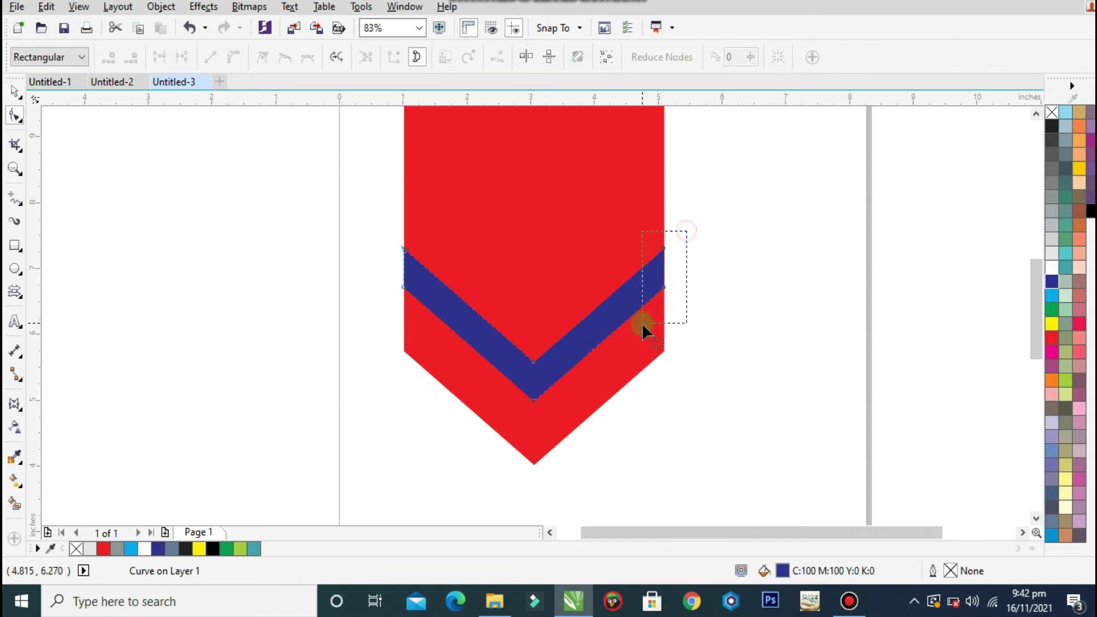
left_click_drag(642, 324, 643, 323)
left_click(664, 286)
left_click_drag(668, 281, 694, 257)
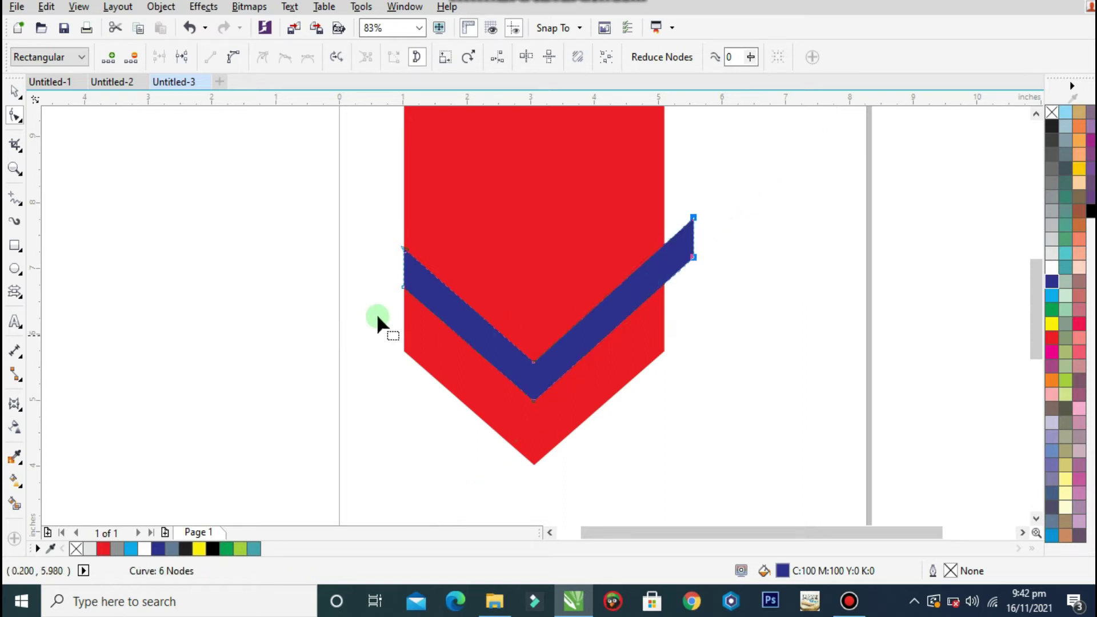
left_click_drag(402, 287, 375, 260)
- Add a horizontal guideline at about Y 7.78 inches and align the chevron's two upper end nodes to it
left_click_drag(642, 105, 647, 217)
left_click(392, 255)
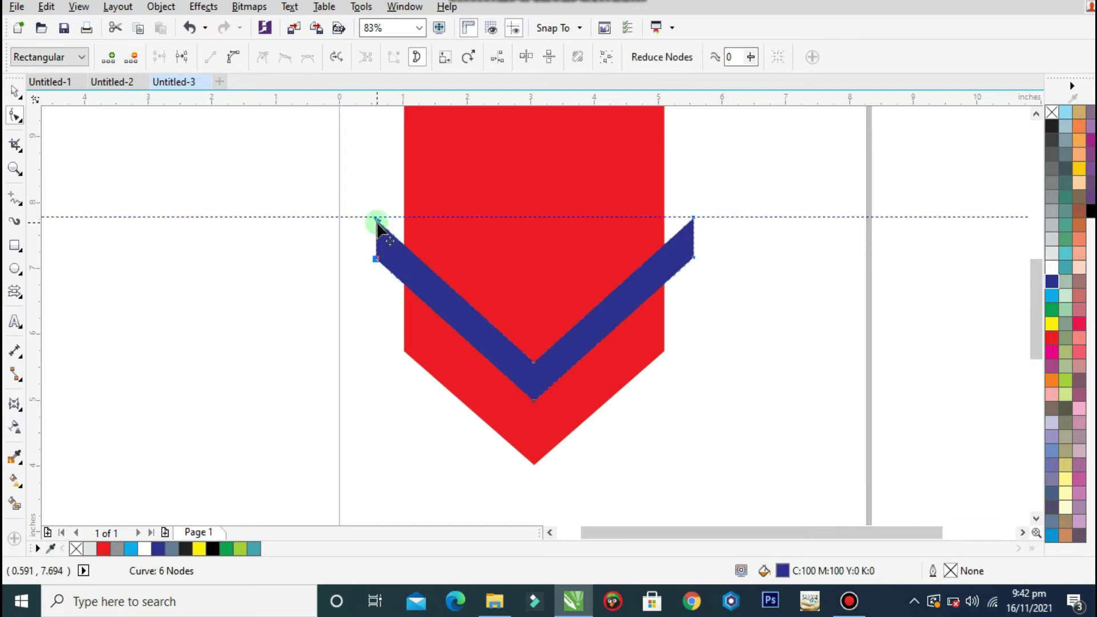
left_click(377, 219)
scroll(378, 220, "up", 3)
left_click_drag(375, 223, 372, 208)
scroll(355, 217, "down", 4)
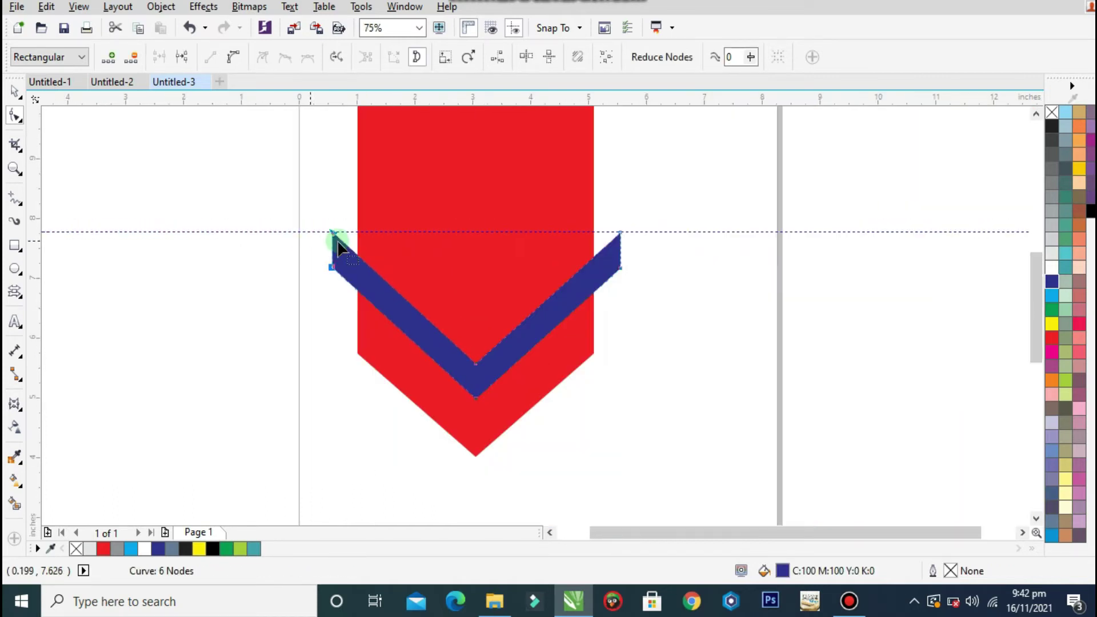
scroll(623, 233, "up", 5)
left_click_drag(572, 233, 570, 225)
scroll(686, 228, "down", 3)
scroll(725, 227, "up", 3)
scroll(726, 227, "down", 5)
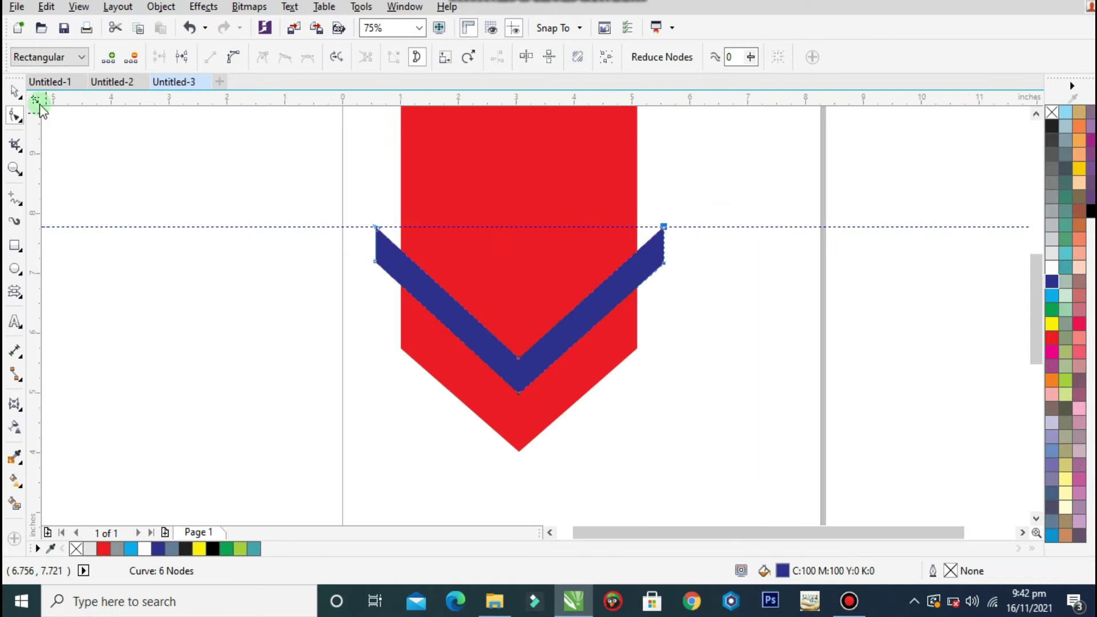
- Widen the blue chevron evenly about its center to about 5.21 inches and delete the horizontal guideline
left_click(14, 91)
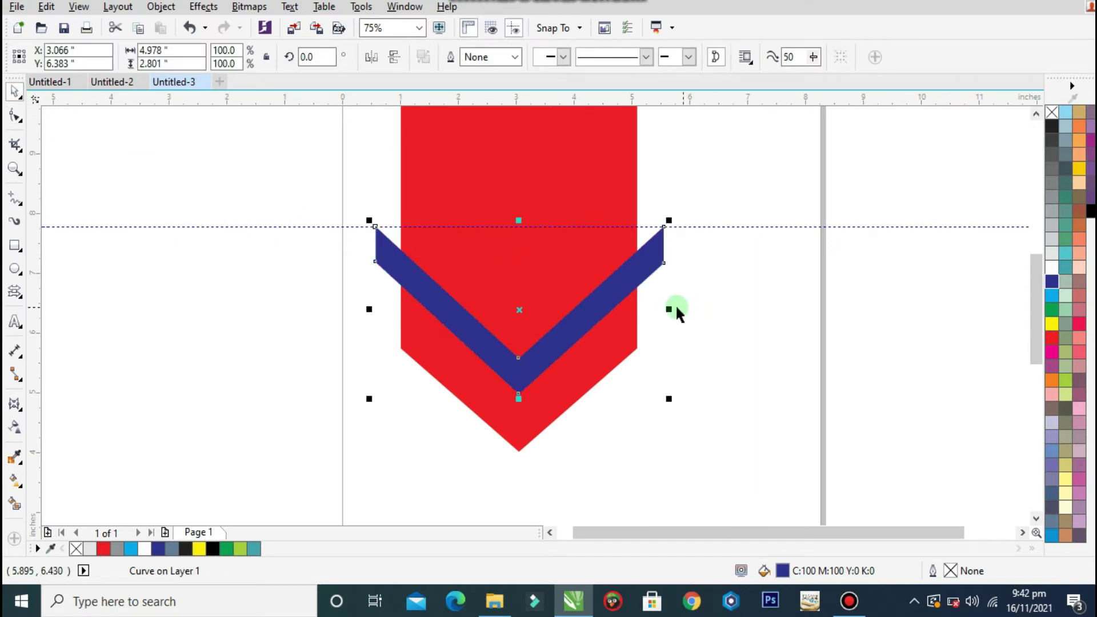
left_click_drag(672, 308, 676, 309)
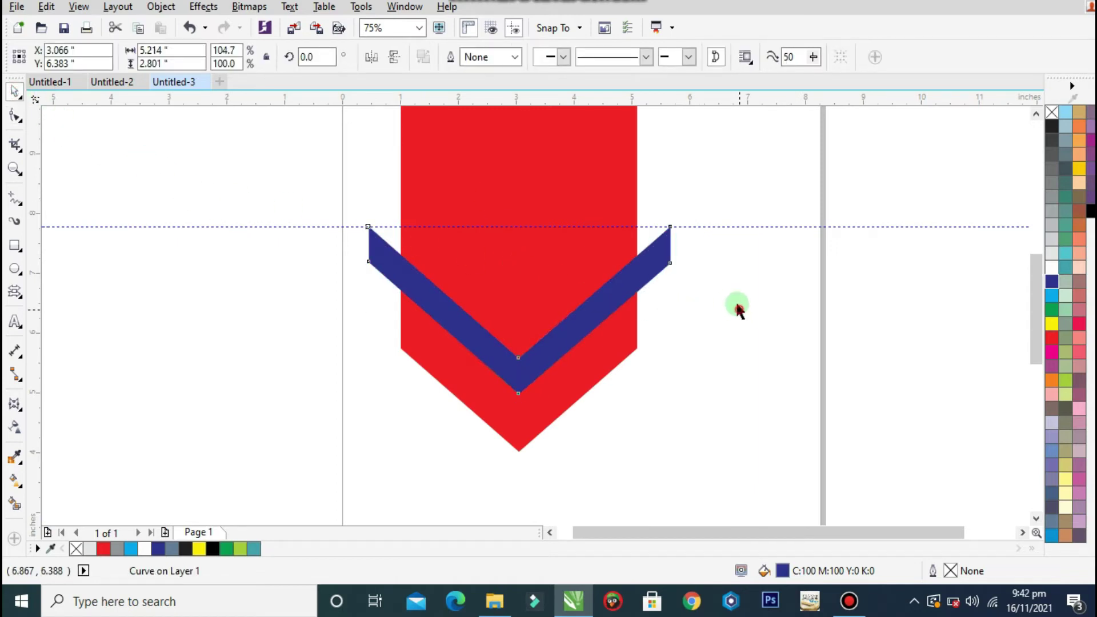
left_click(697, 227)
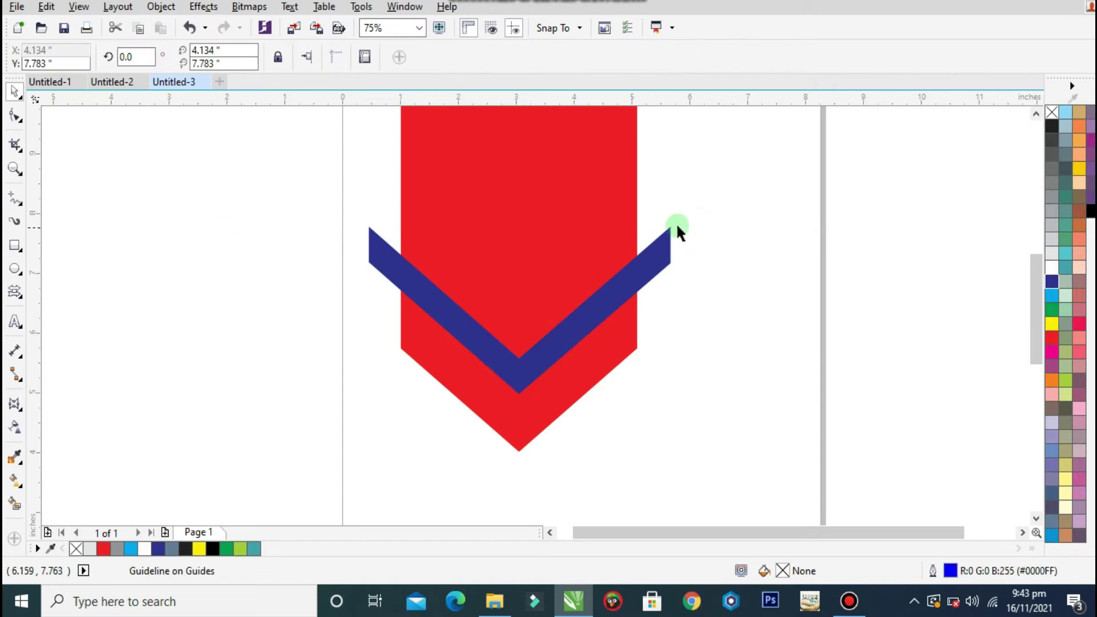
left_click(676, 223)
- Draw a closed freehand triangle, about 0.58 by 0.49 inch, between the chevron's right upper end and the banner's edge
scroll(676, 222, "up", 3)
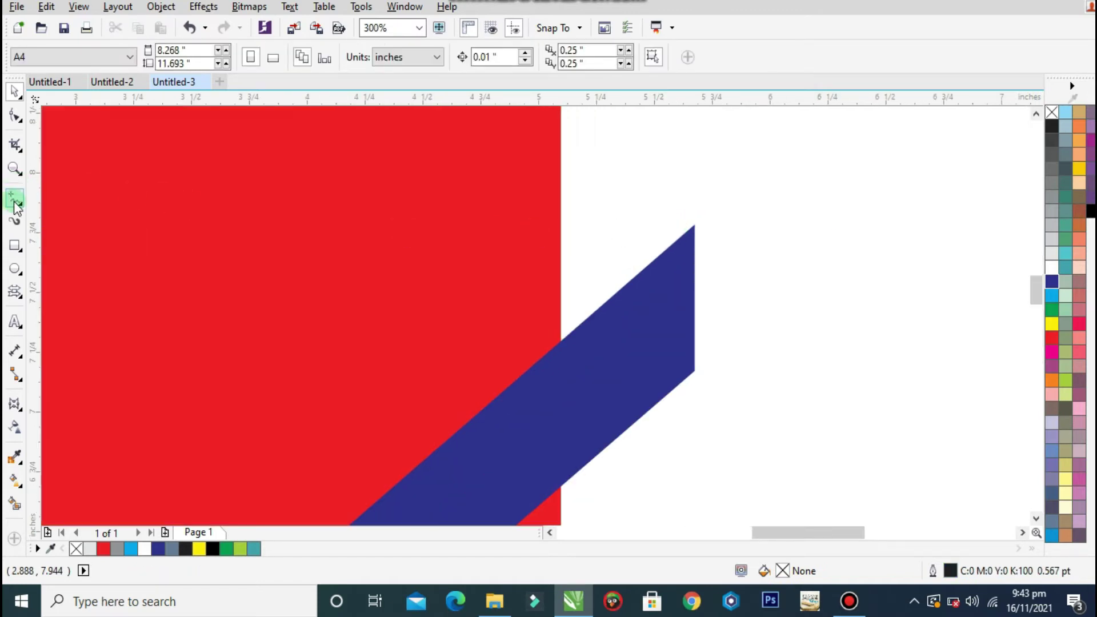
left_click(15, 201)
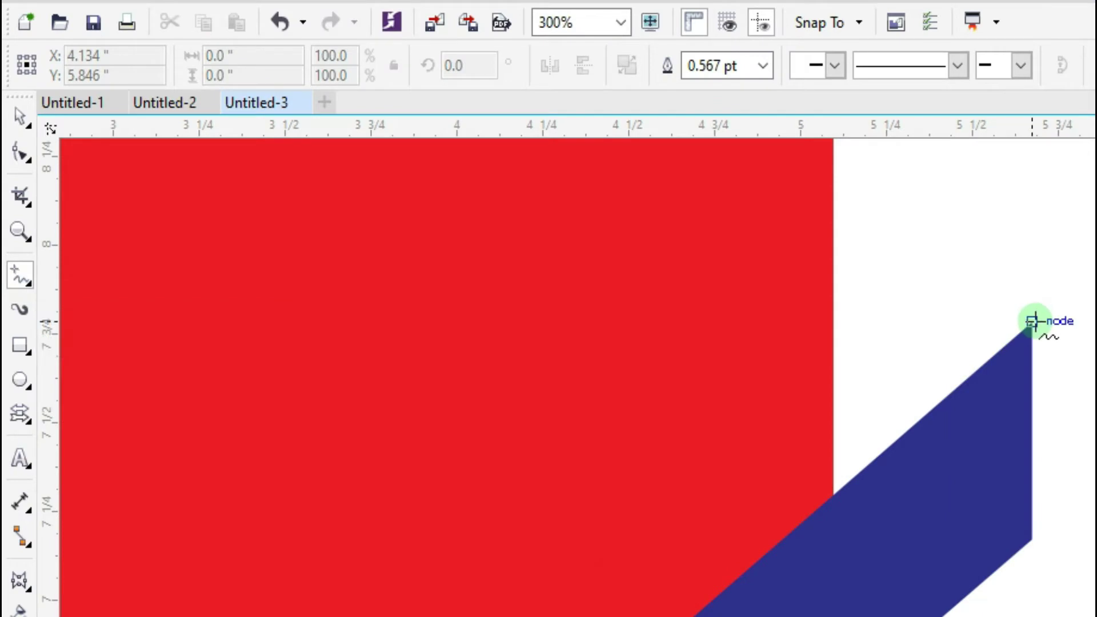
left_click(696, 229)
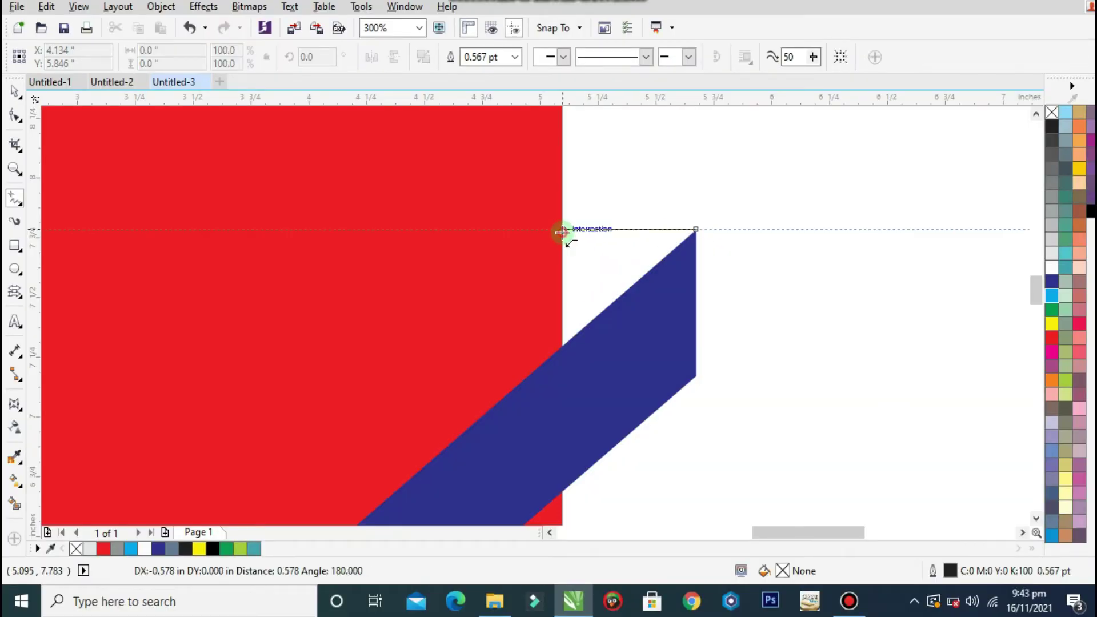
left_click(561, 229)
left_click(562, 347)
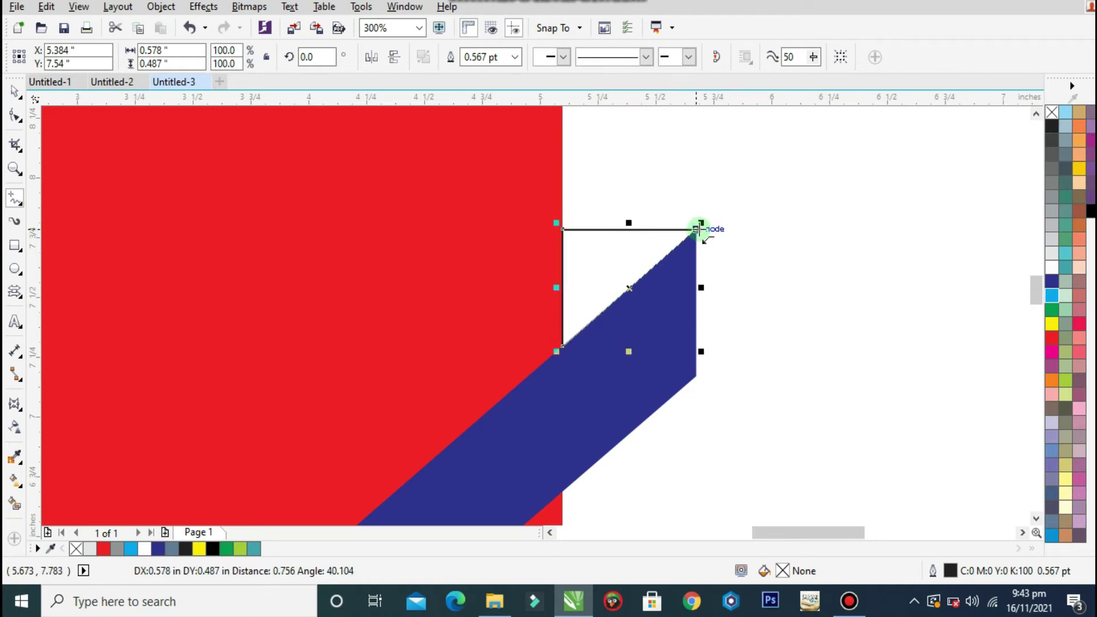
left_click(697, 229)
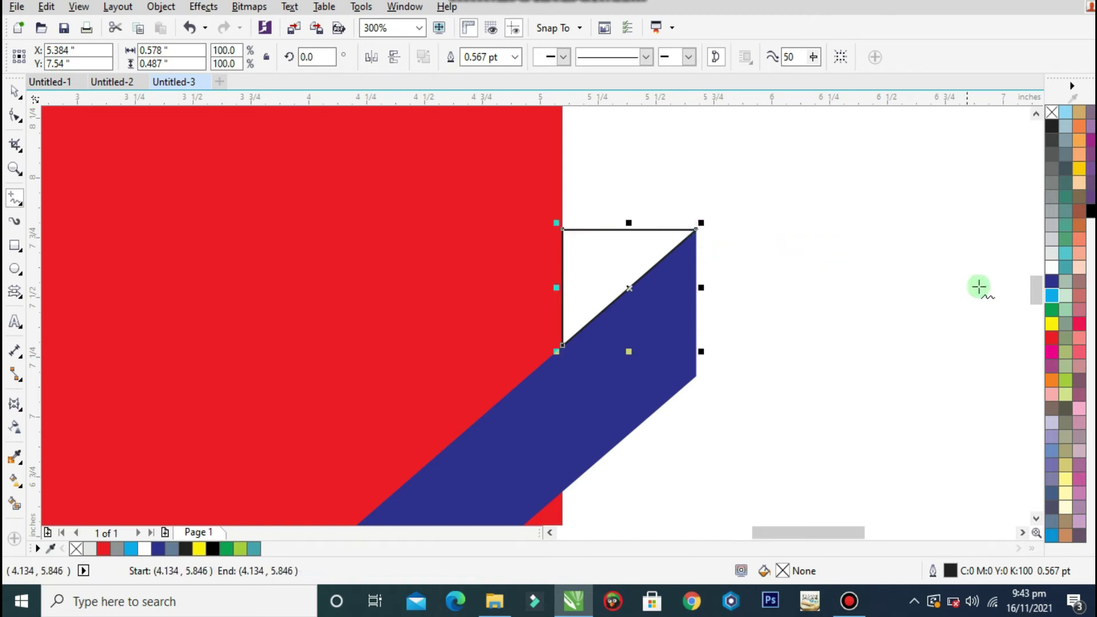
- Fill the small triangle with cyan and remove its outline
left_click(1054, 295)
right_click(1052, 112)
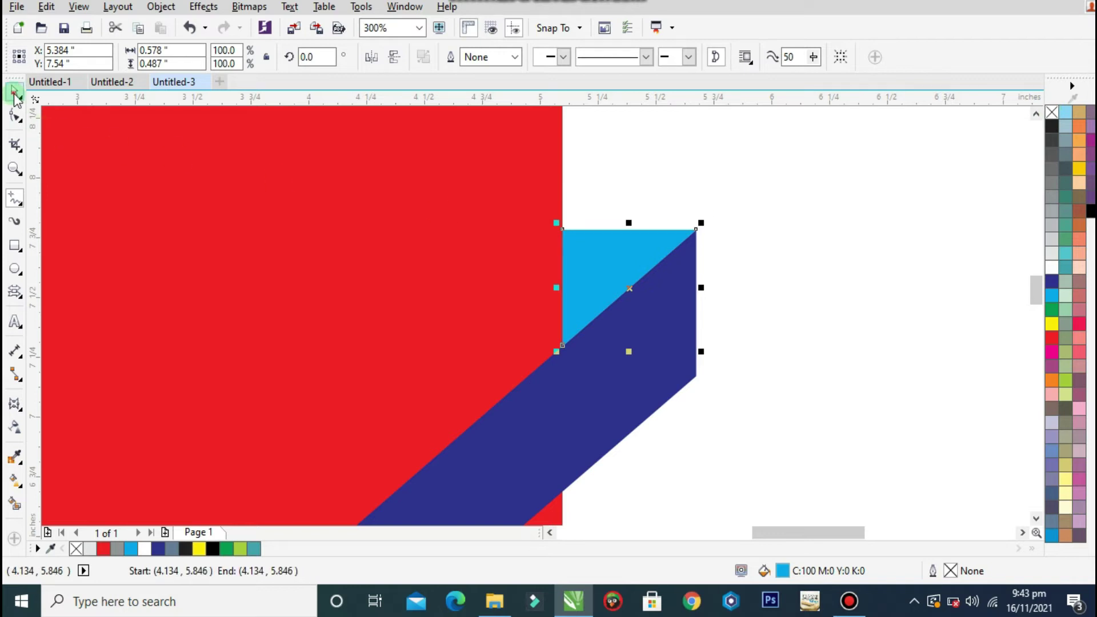
- Place a copy of the cyan triangle at the chevron's left end, at about X 0.76 inch
scroll(673, 215, "down", 2)
left_click_drag(667, 229, 411, 228)
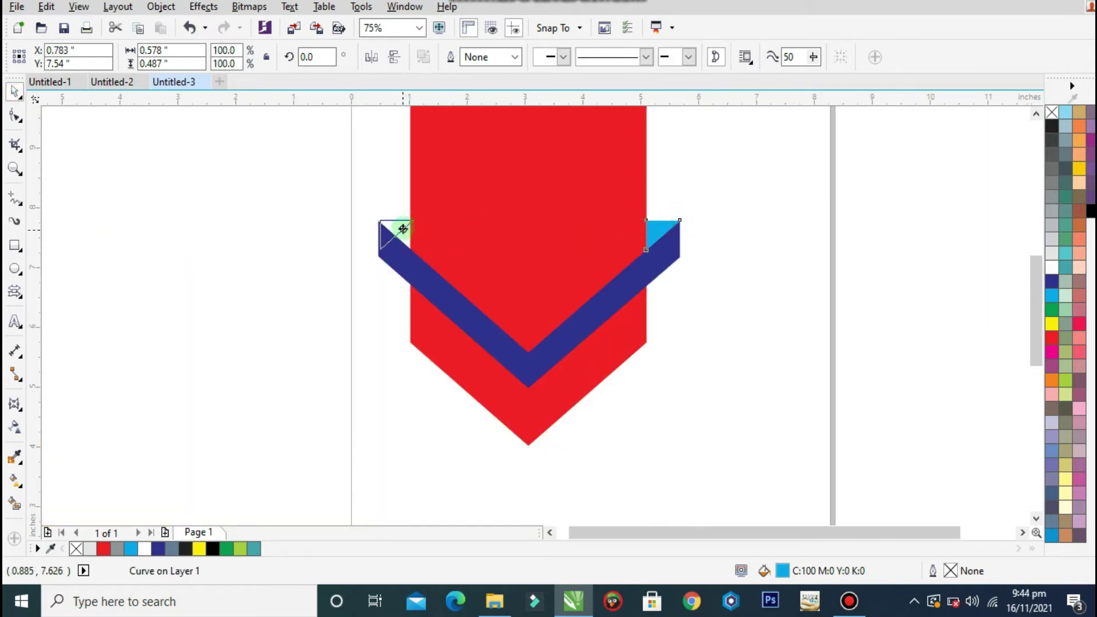
left_click_drag(401, 234, 402, 234)
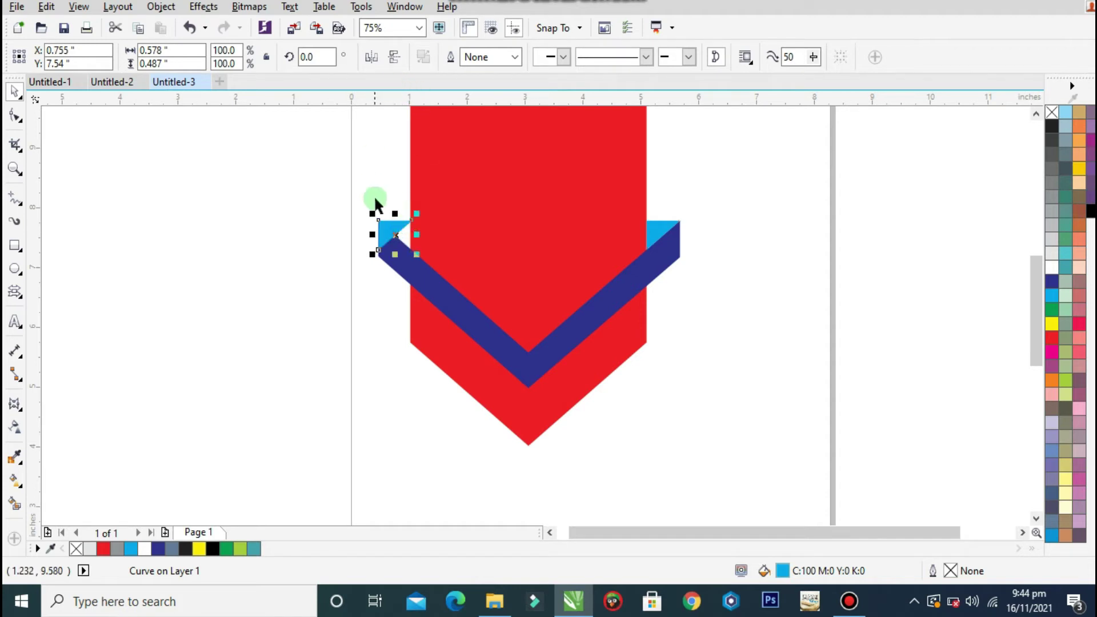
- Mirror the left cyan triangle horizontally and move it so its upper outer corner meets the chevron's left tip
scroll(382, 201, "up", 1)
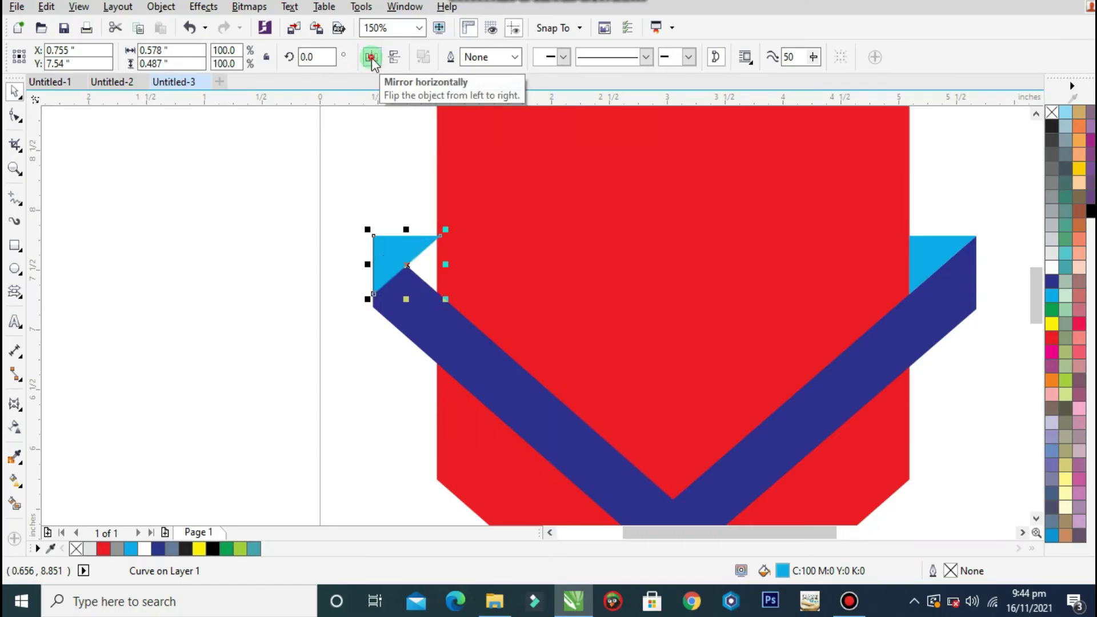
left_click(371, 56)
scroll(440, 264, "up", 1)
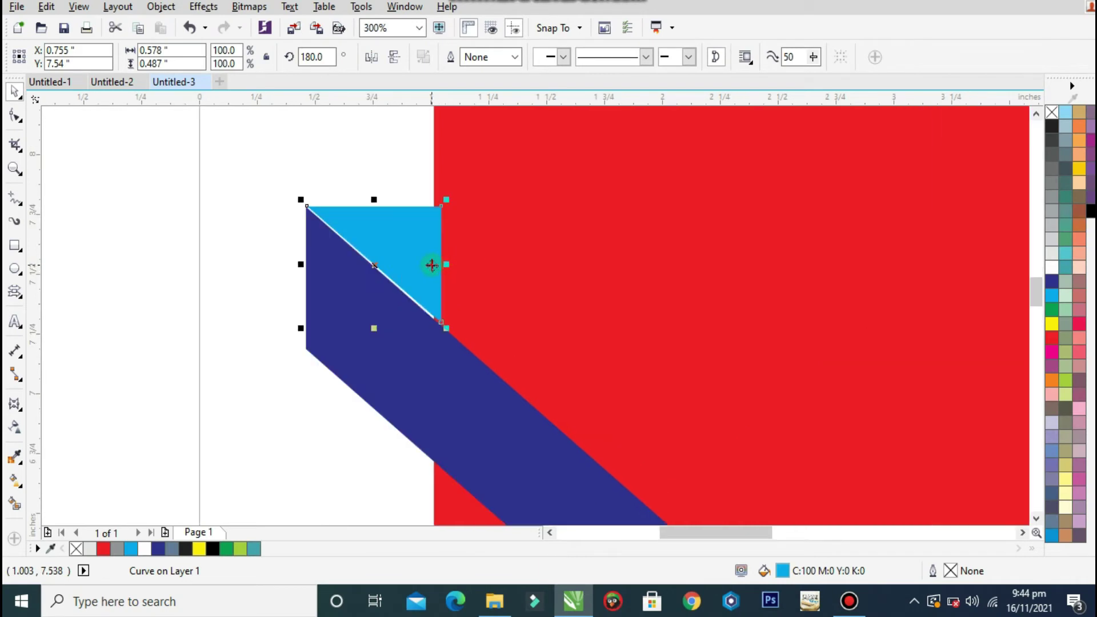
left_click_drag(431, 265, 442, 261)
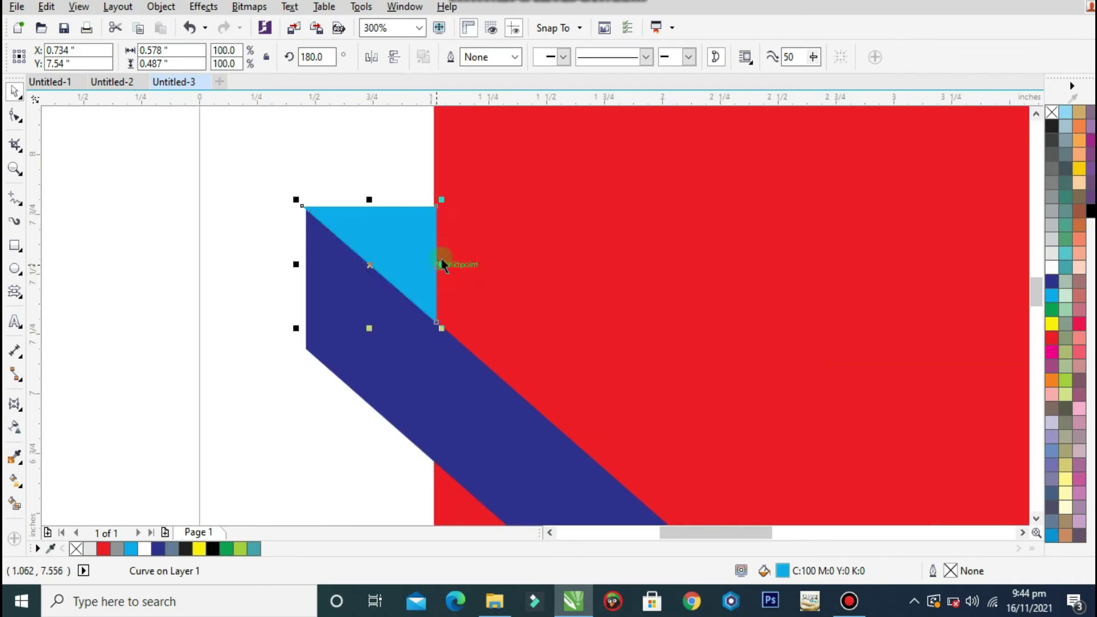
scroll(352, 224, "up", 2)
left_click_drag(307, 198, 282, 180)
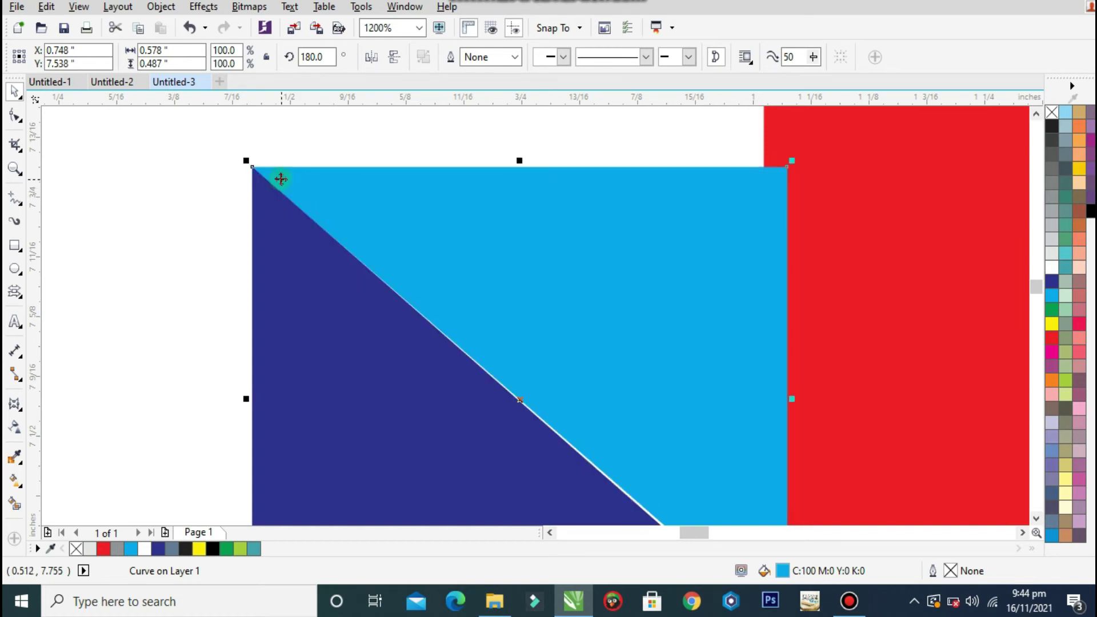
scroll(281, 180, "down", 1)
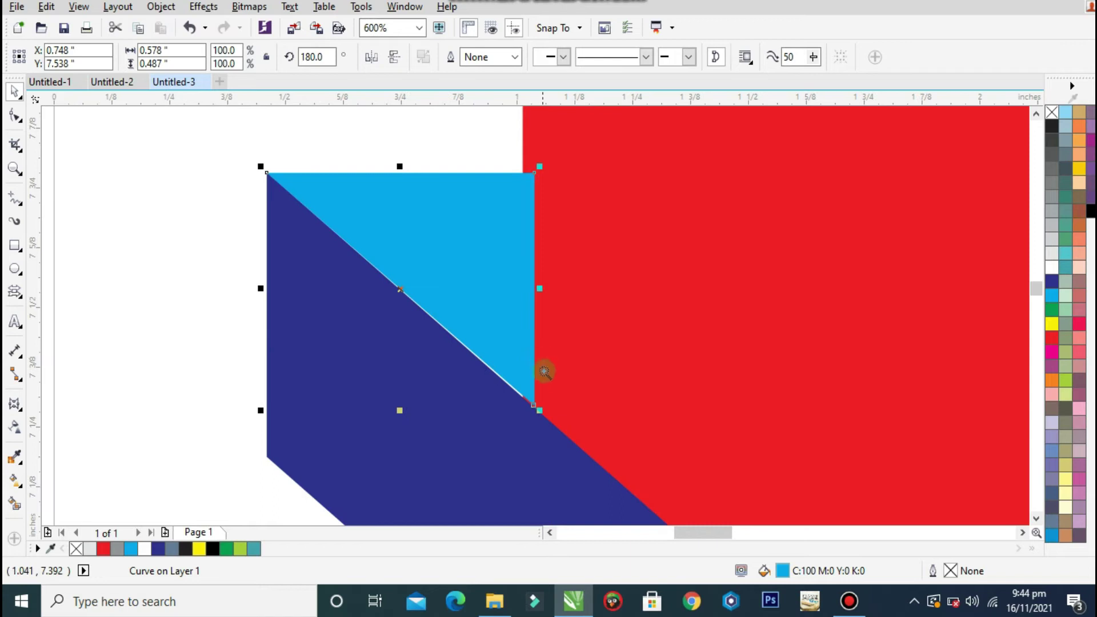
- Reshape the left triangle's two inner nodes so it closes the gap along the chevron and tucks against the banner's edge
scroll(525, 429, "up", 3)
key("F10")
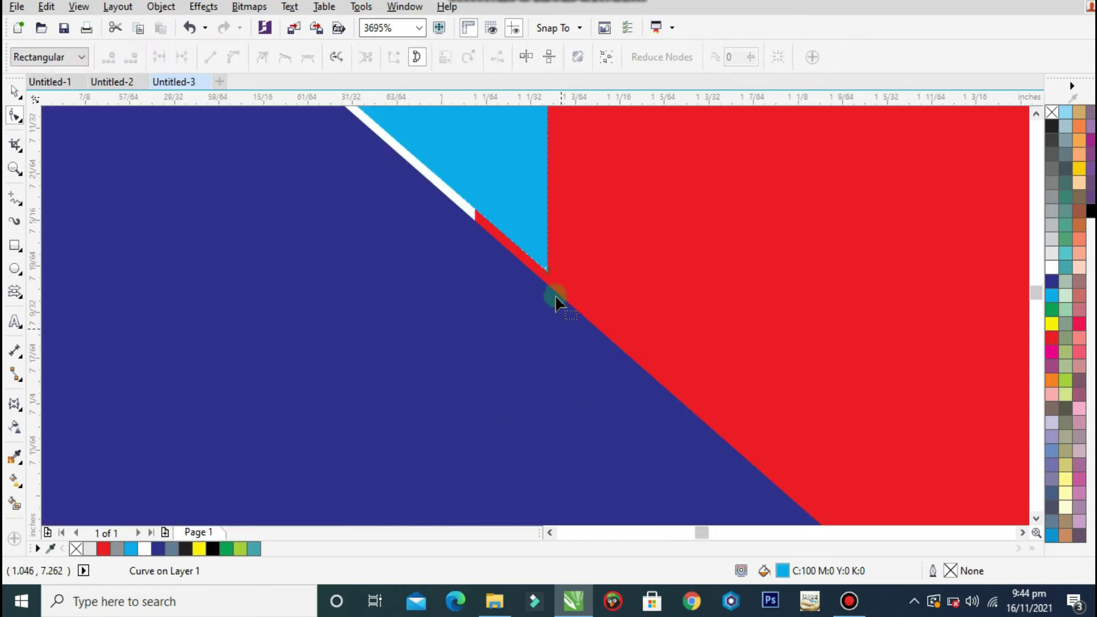
left_click(545, 270)
left_click_drag(534, 267, 478, 225)
scroll(446, 320, "down", 5)
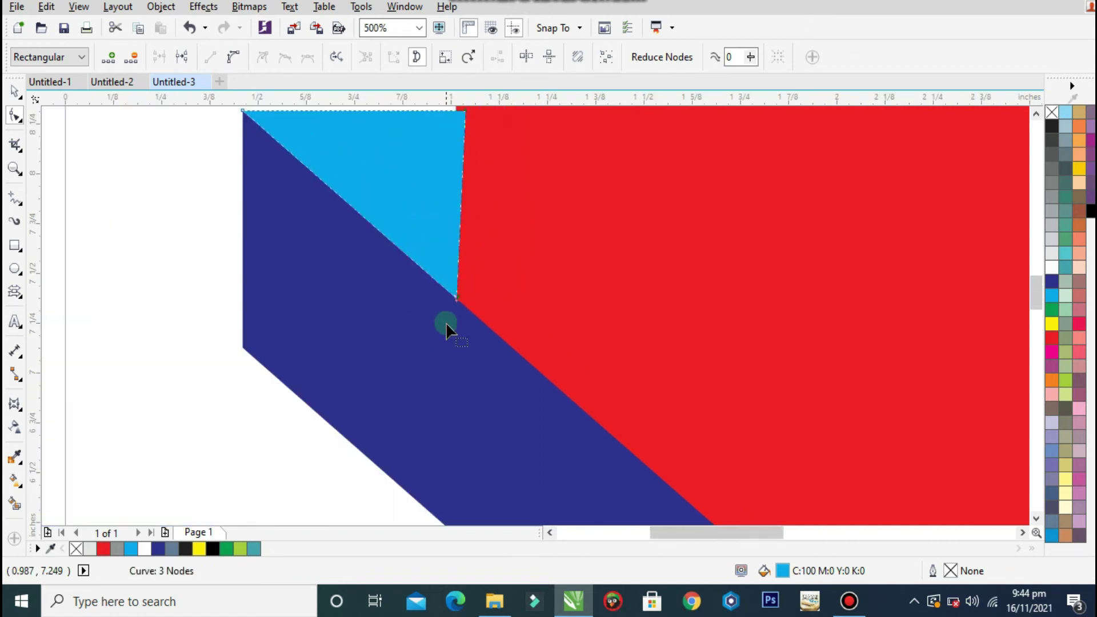
scroll(456, 238, "up", 2)
left_click_drag(462, 188, 454, 189)
scroll(485, 211, "down", 1)
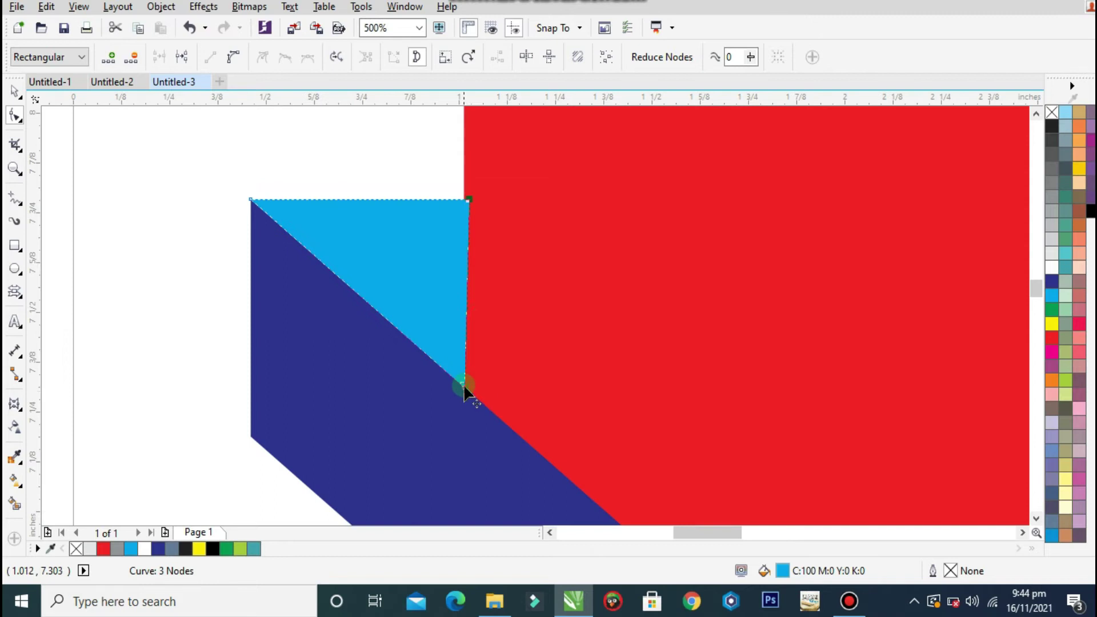
scroll(246, 231, "down", 2)
scroll(734, 235, "up", 4)
scroll(725, 247, "down", 3)
- Bring the red banner in front of the cyan triangles and place the blue chevron in front of the banner
left_click(23, 90)
left_click(246, 247)
scroll(620, 263, "down", 2)
left_click(730, 298)
left_click(630, 363)
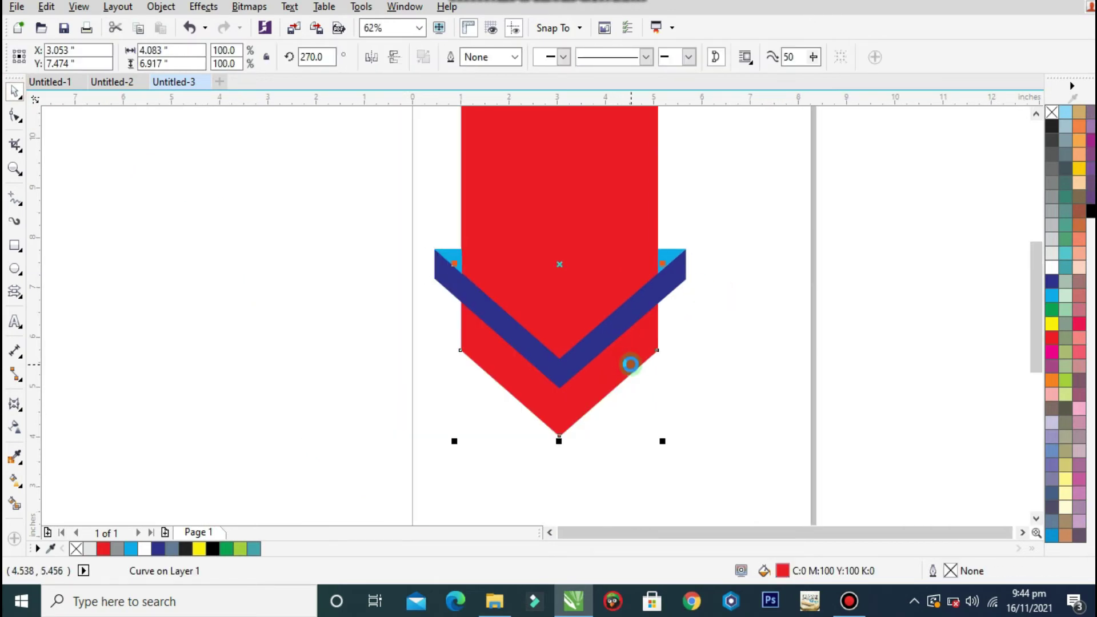
key("shift+Page_Up")
left_click(676, 283)
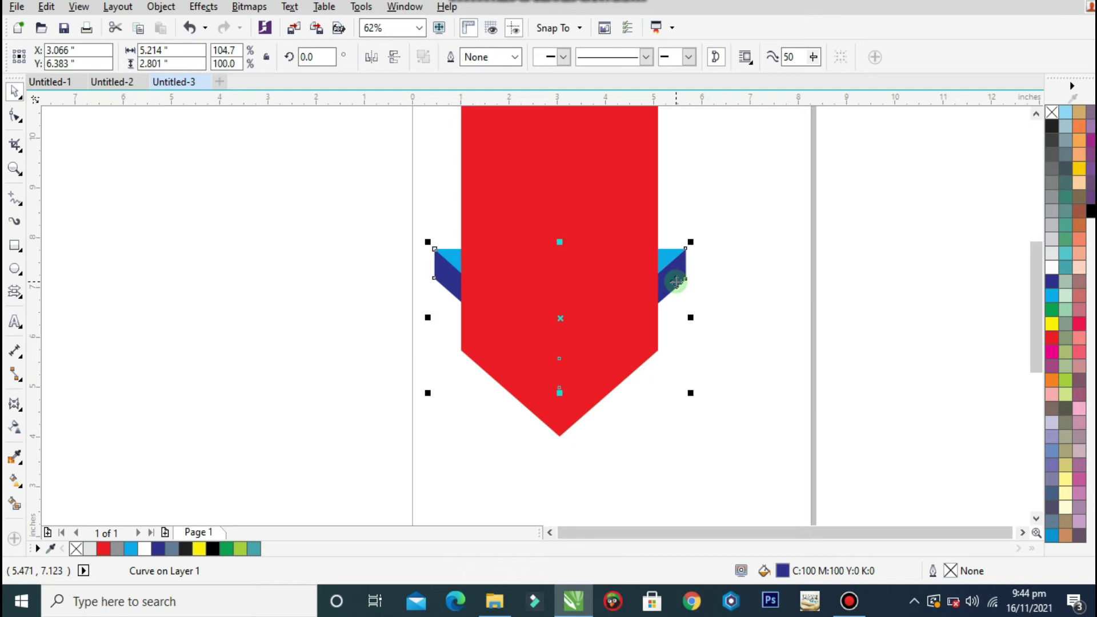
key("shift+Page_Up")
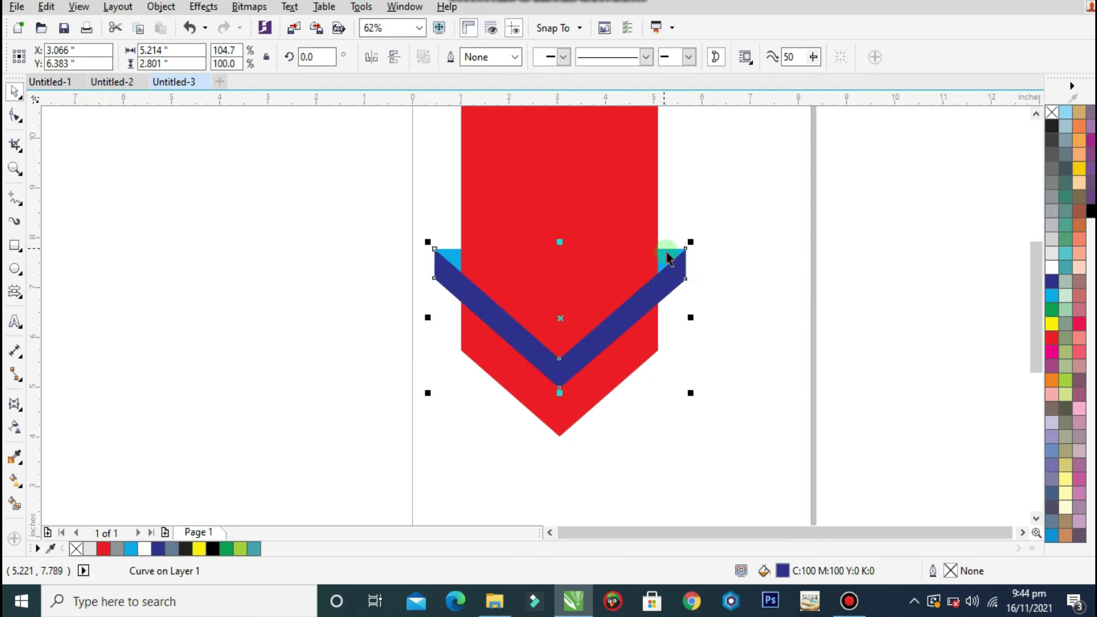
- Examine how the cyan triangles meet the banner and chevron at both ends
scroll(666, 252, "up", 2)
scroll(631, 289, "up", 3)
scroll(662, 293, "down", 2)
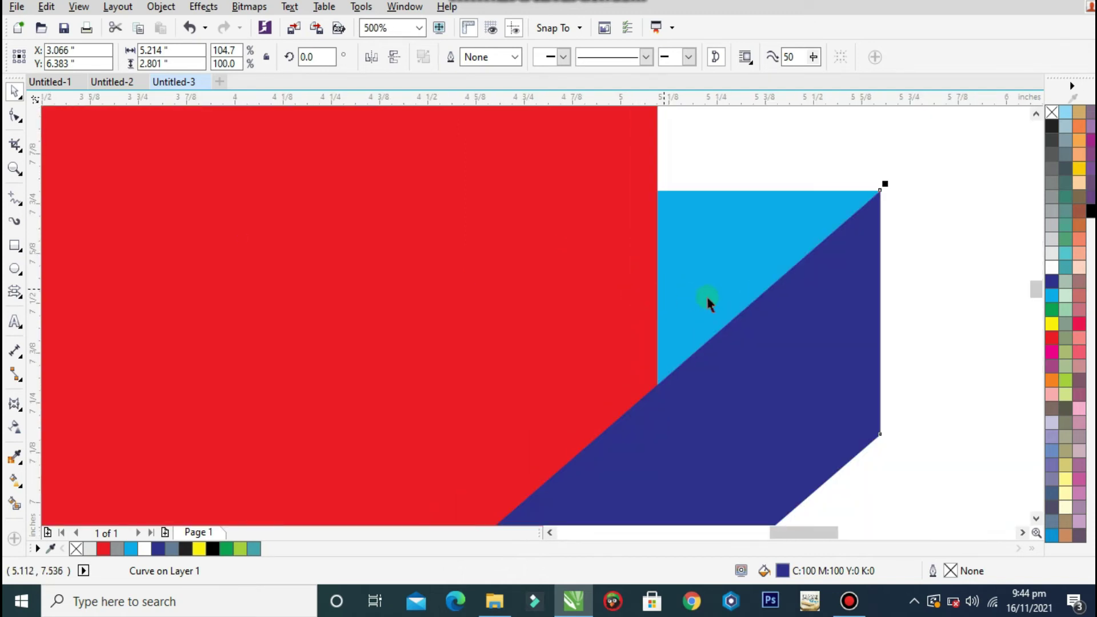
scroll(691, 294, "down", 1)
scroll(475, 314, "down", 2)
scroll(237, 294, "up", 1)
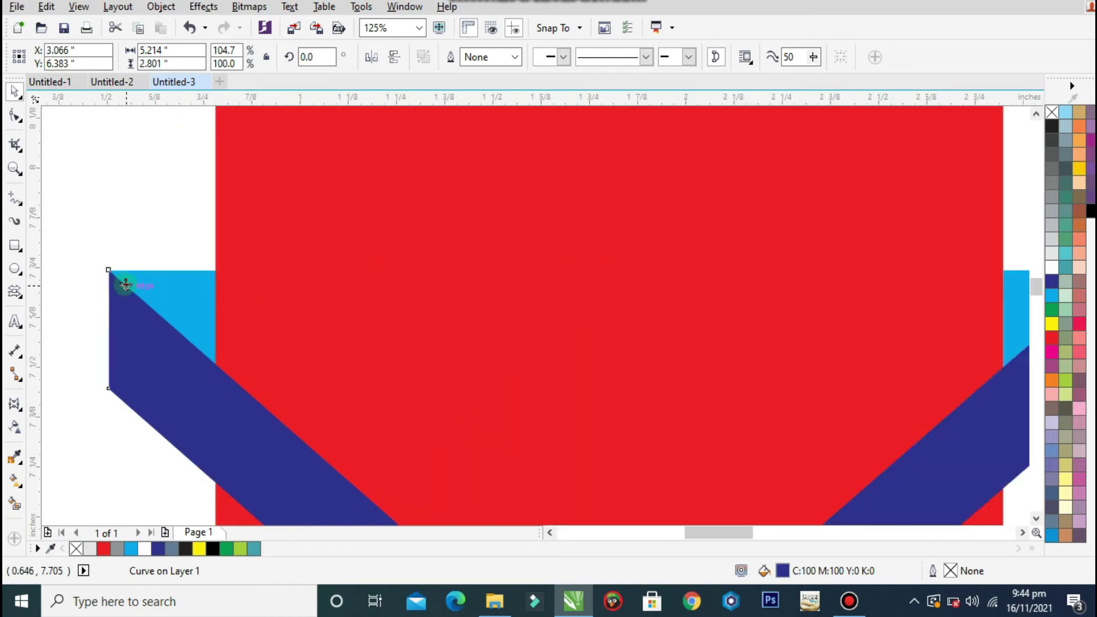
scroll(125, 285, "up", 2)
left_click(153, 251)
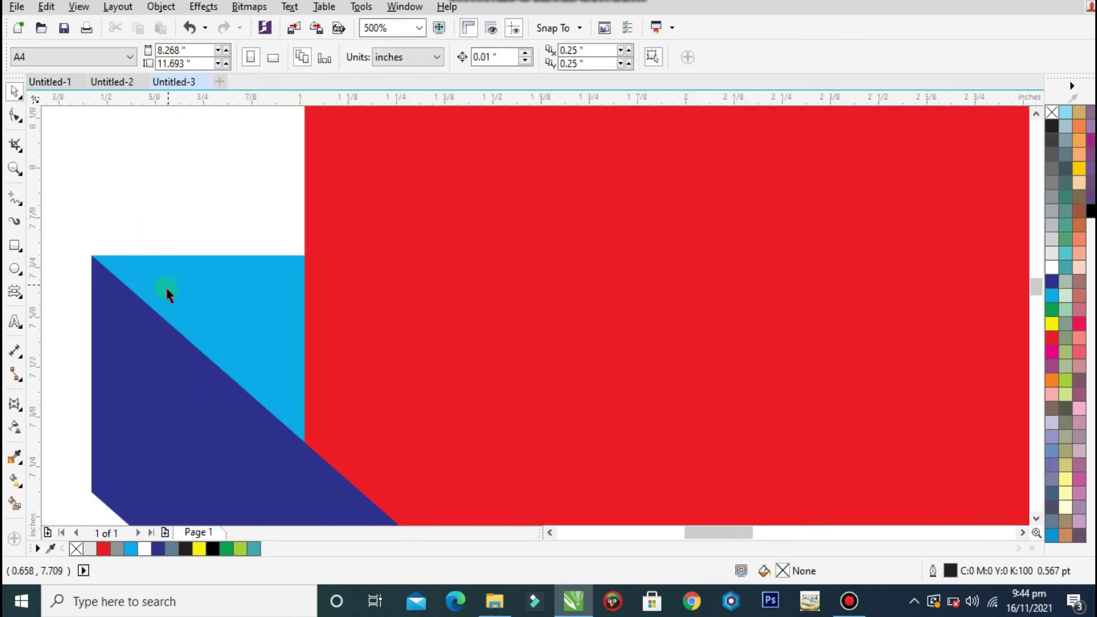
- Move the chevron and both cyan triangles together straight down to about Y 6.05 inches
scroll(265, 345, "down", 3)
left_click_drag(149, 406, 100, 437)
left_click_drag(459, 249, 108, 454)
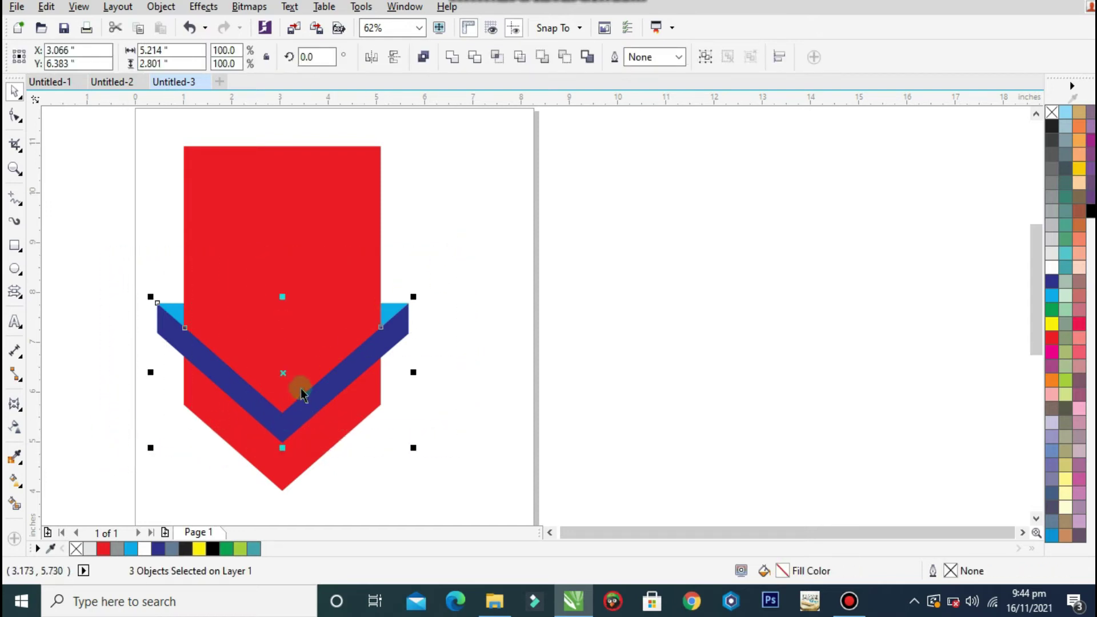
left_click_drag(304, 405, 304, 422)
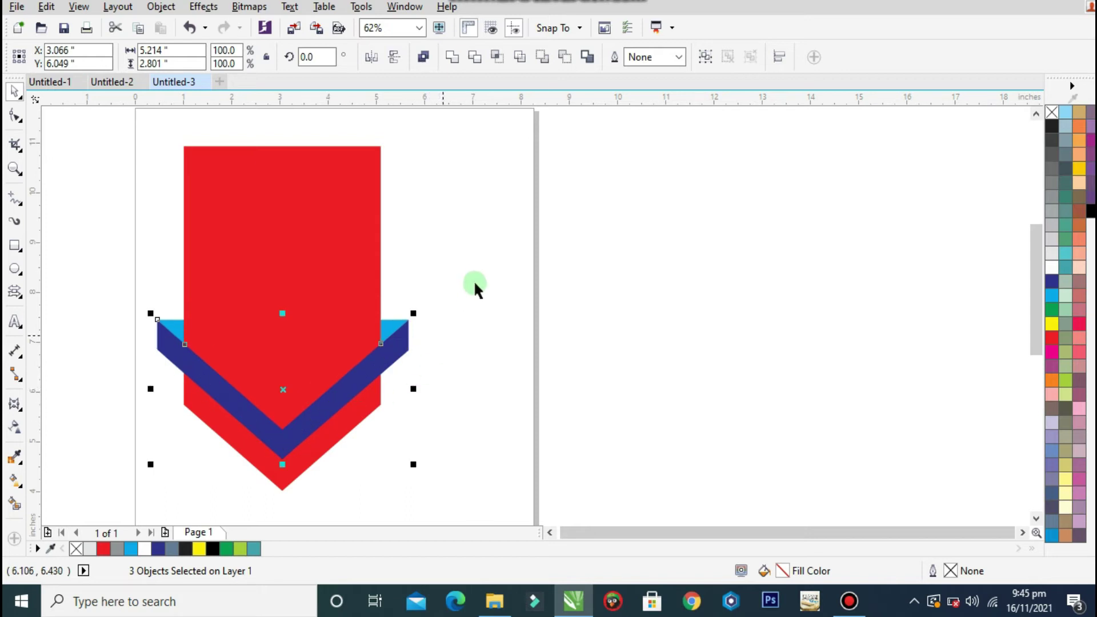
- Extend the red banner's top edge upward so the banner is about 7.9 inches tall
left_click(359, 139)
scroll(359, 208, "up", 2)
scroll(359, 210, "down", 2)
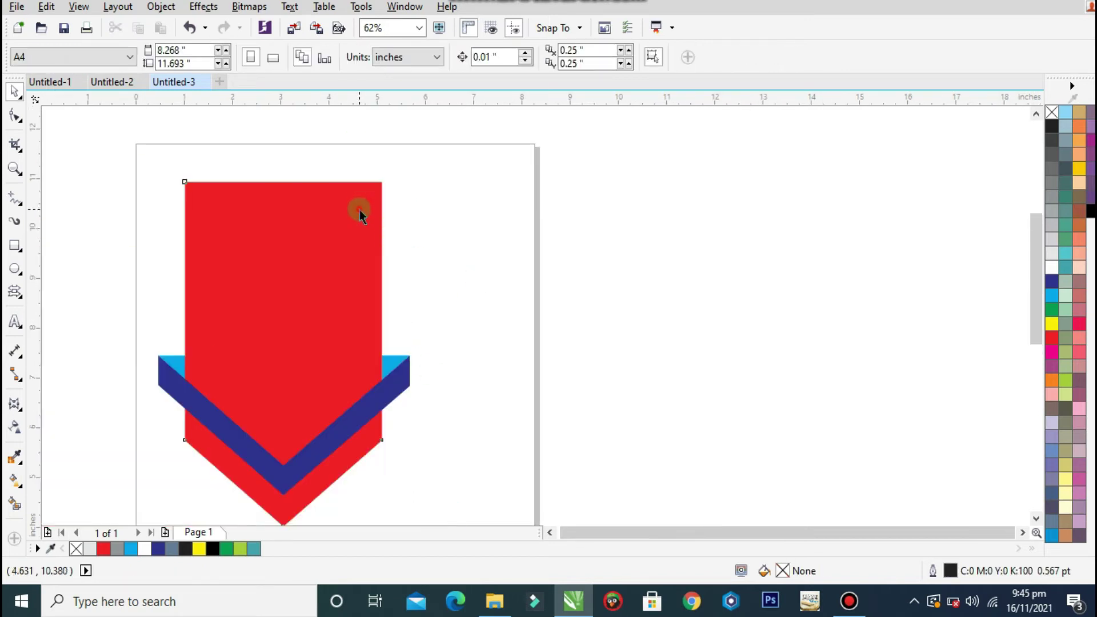
left_click(359, 209)
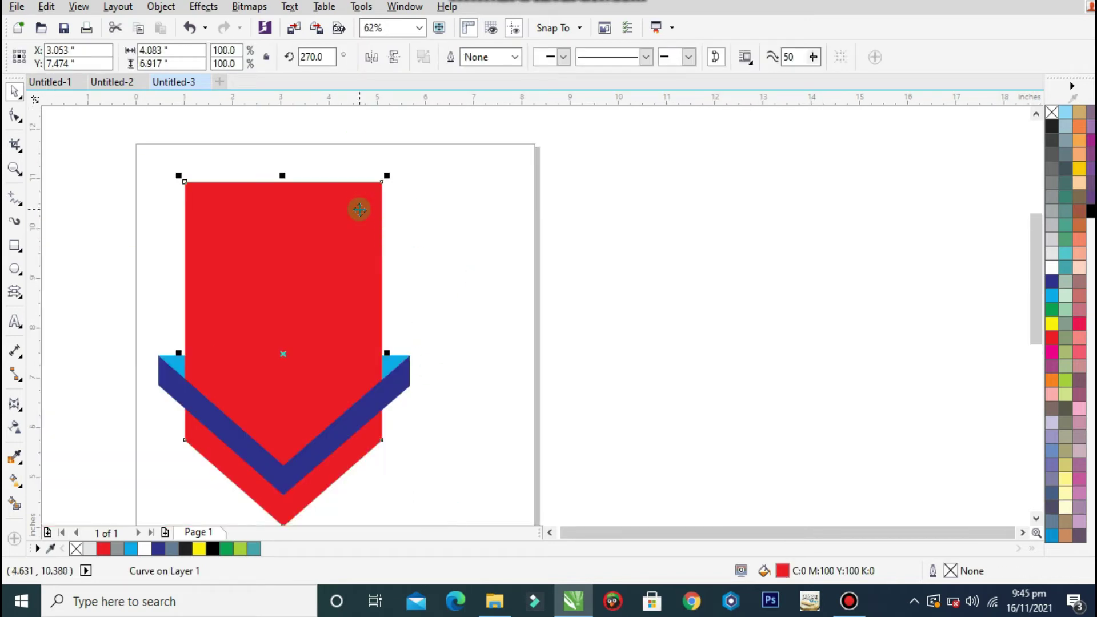
key("F10")
left_click_drag(407, 149, 382, 133)
scroll(370, 222, "down", 1)
scroll(373, 200, "up", 1)
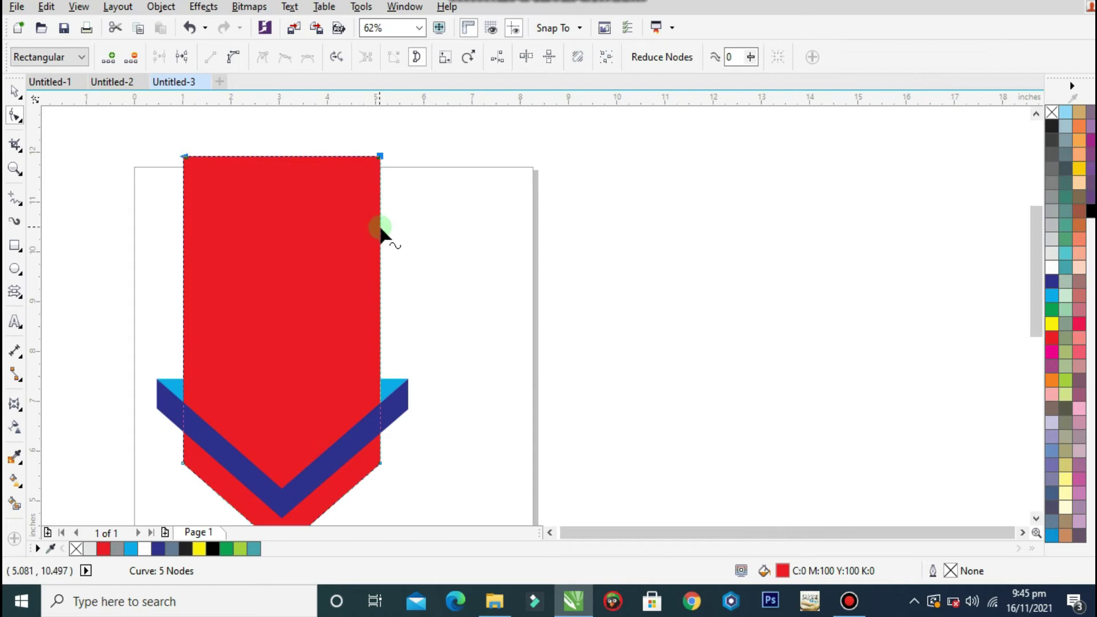
- Add a node to each vertical side of the banner near its top and place a horizontal guideline beside them
double_click(380, 223)
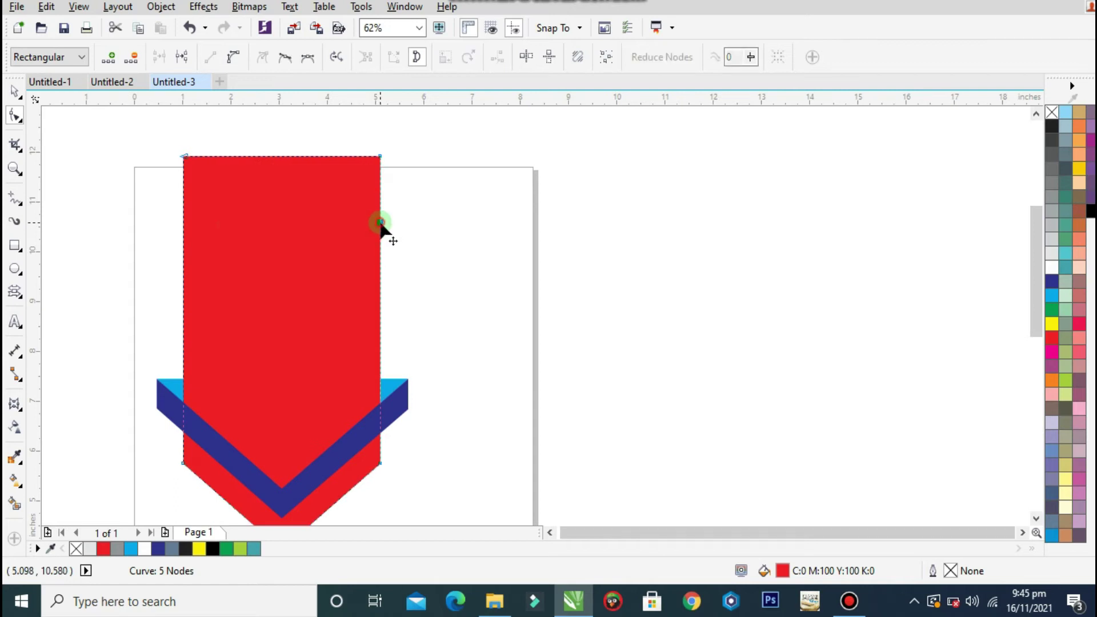
double_click(183, 221)
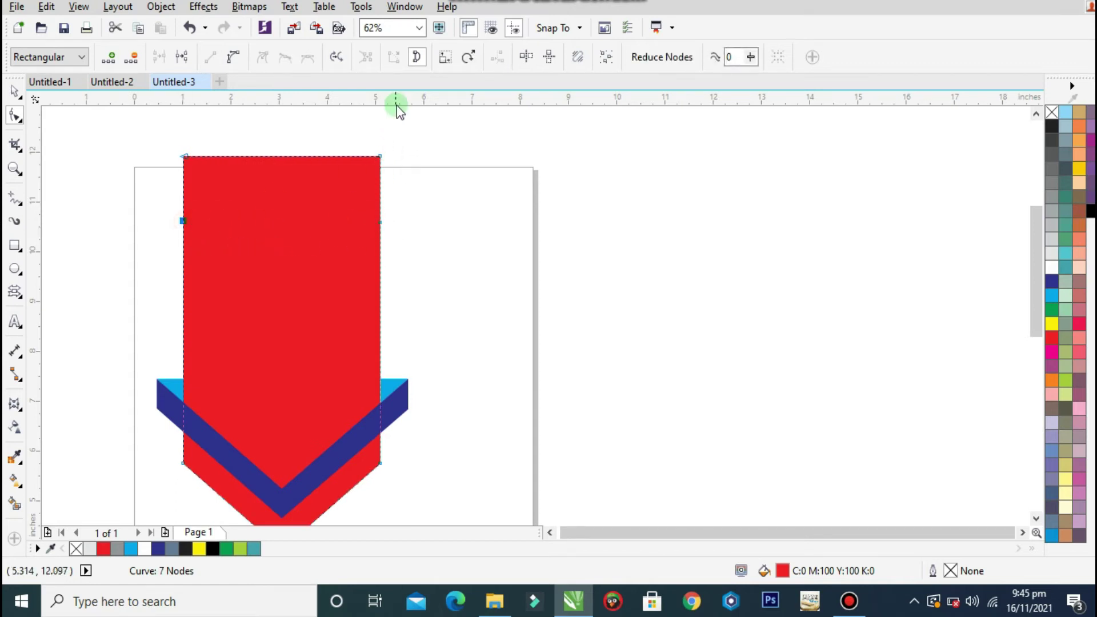
left_click_drag(399, 103, 396, 223)
left_click(377, 229)
- Add nodes where the guideline crosses both banner sides and remove the nearby nodes that lie off the guideline
scroll(377, 228, "up", 2)
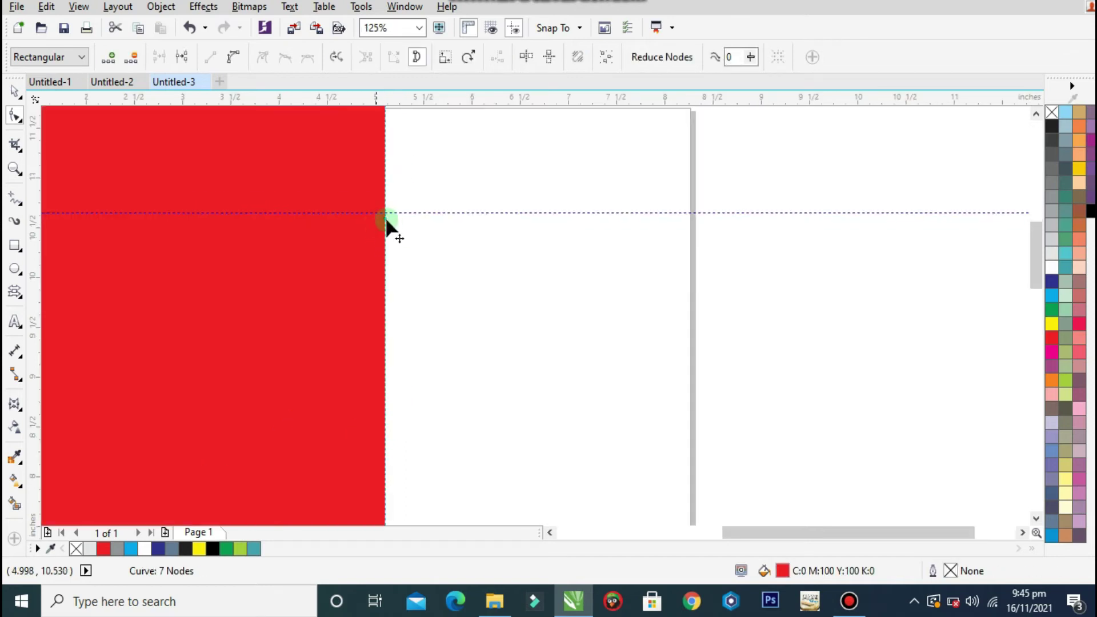
scroll(394, 211, "up", 3)
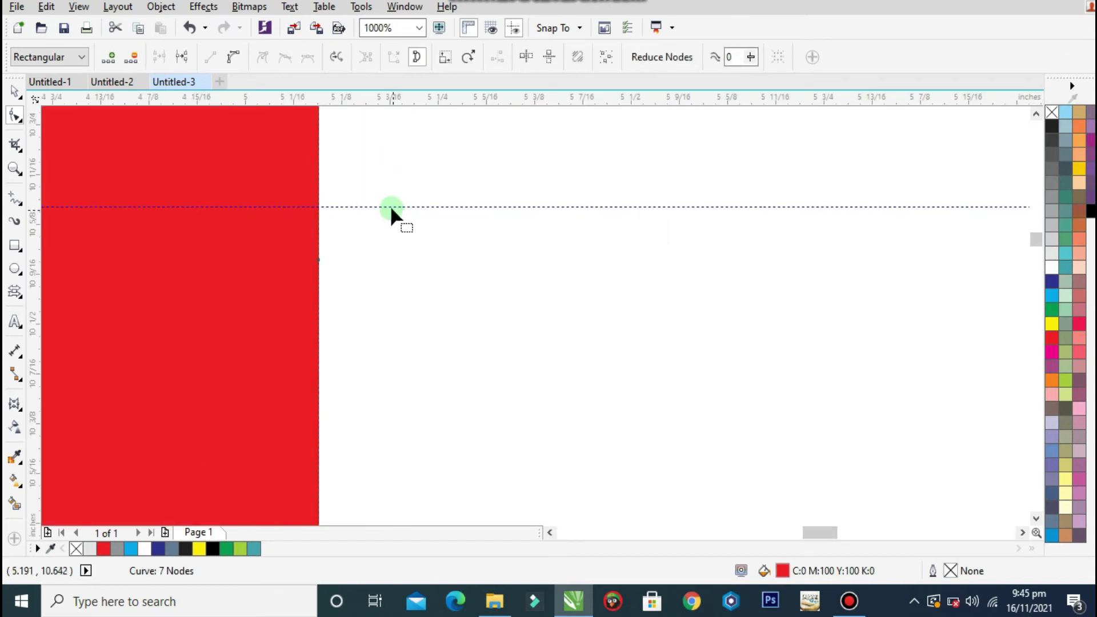
double_click(319, 207)
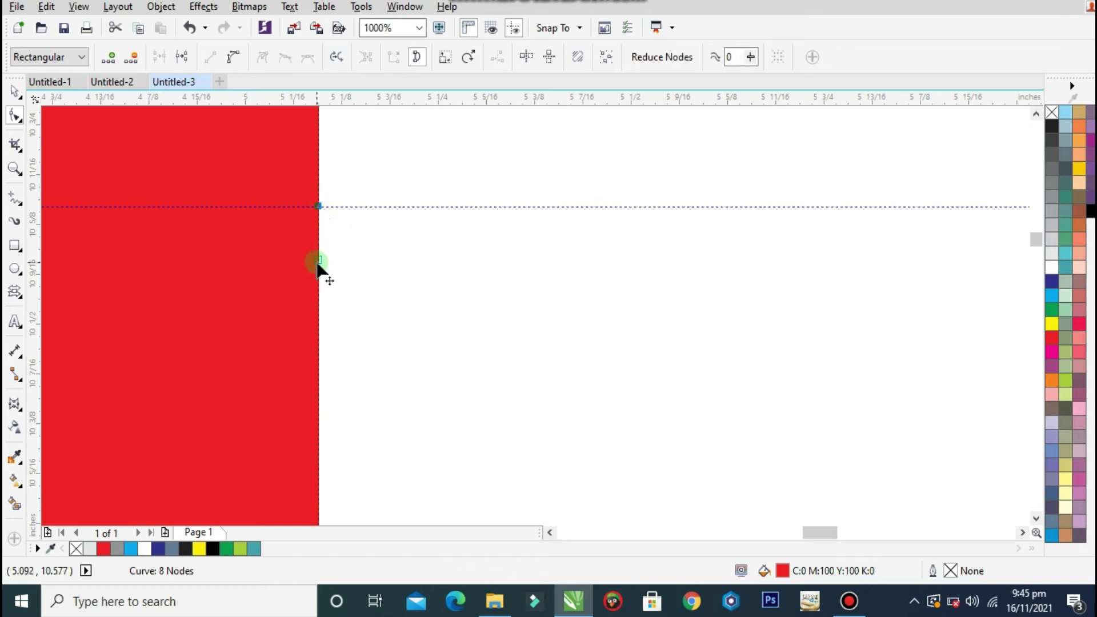
key("ctrl+z")
scroll(595, 252, "down", 4)
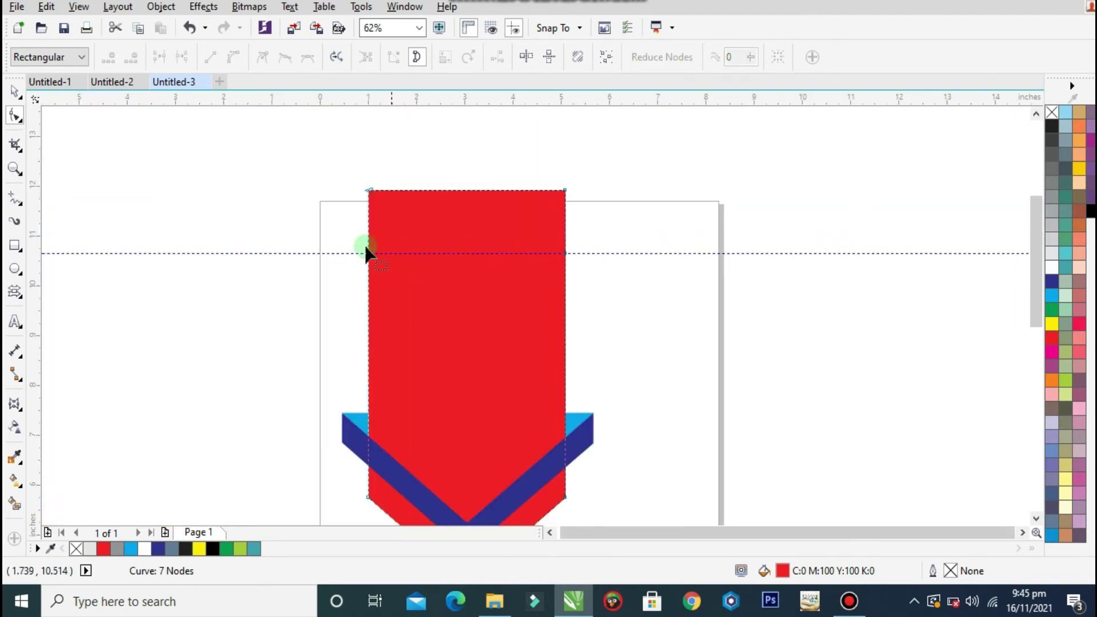
scroll(394, 251, "up", 3)
double_click(373, 292)
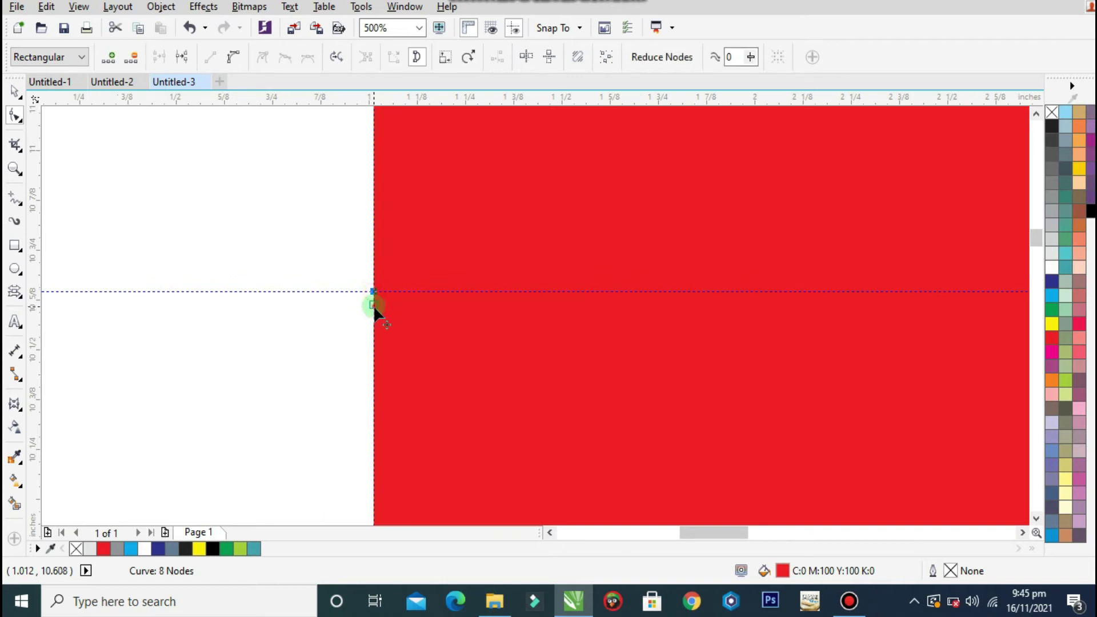
key("ctrl+z")
scroll(253, 273, "down", 2)
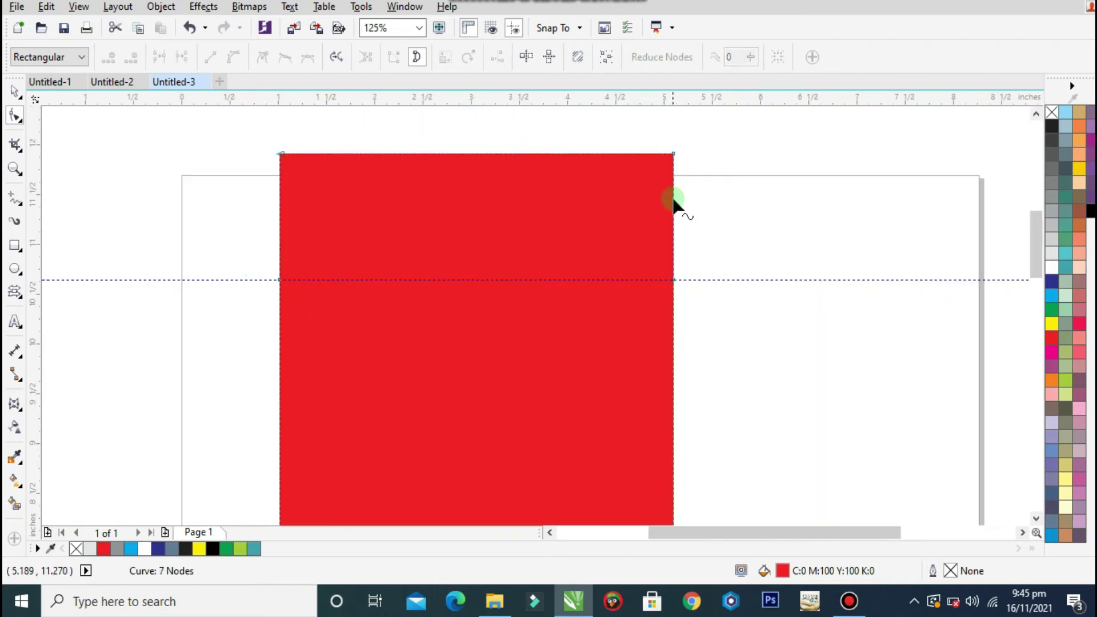
- Flare the banner's top corners outward to about 5.42 inches wide and bend the right slanted edge into an inward curve
left_click_drag(674, 153, 736, 154)
left_click_drag(282, 156, 217, 155)
right_click(702, 223)
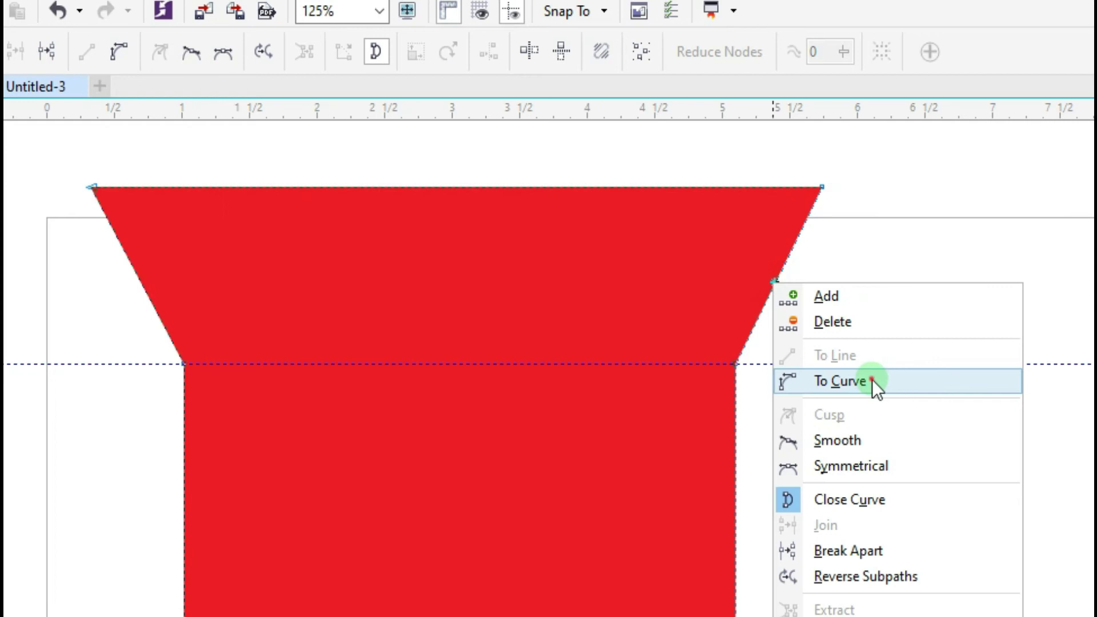
left_click(872, 380)
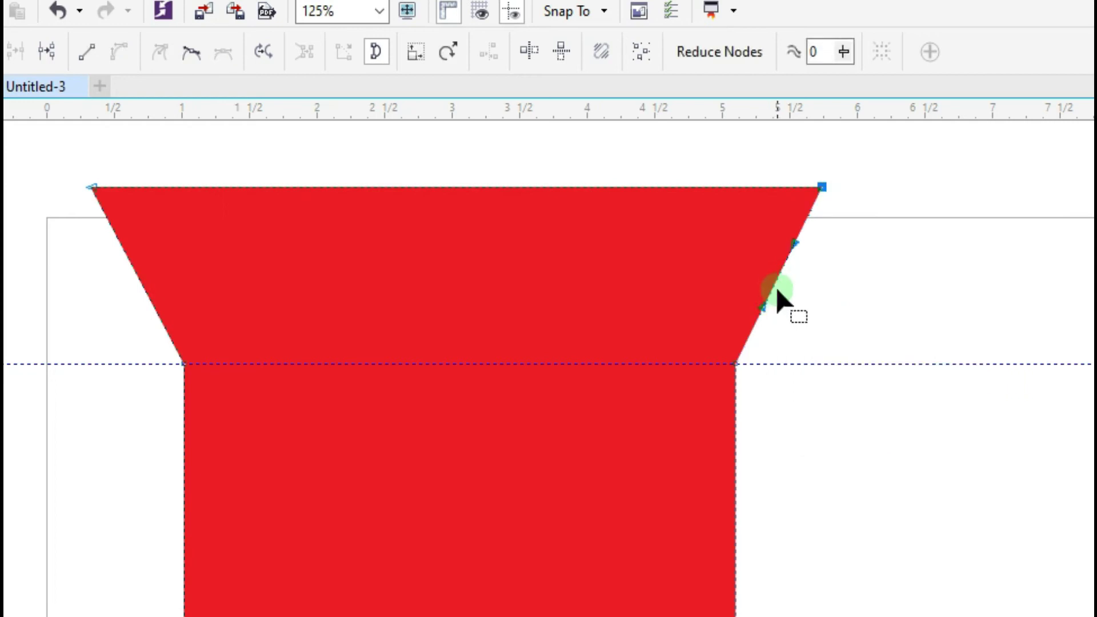
left_click_drag(776, 281, 755, 261)
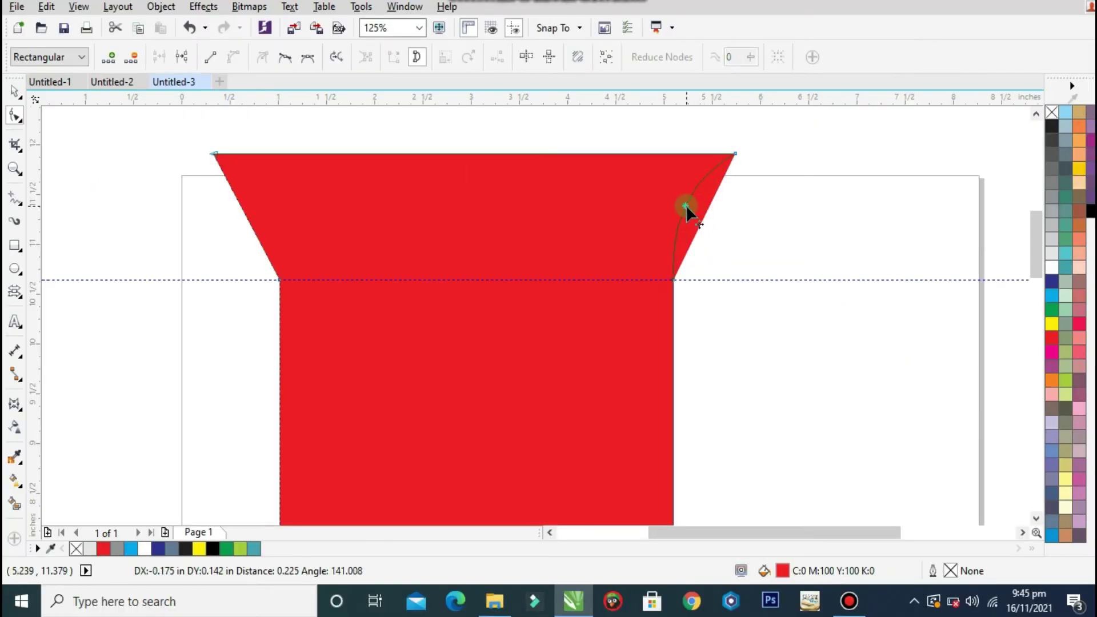
left_click_drag(690, 204, 686, 204)
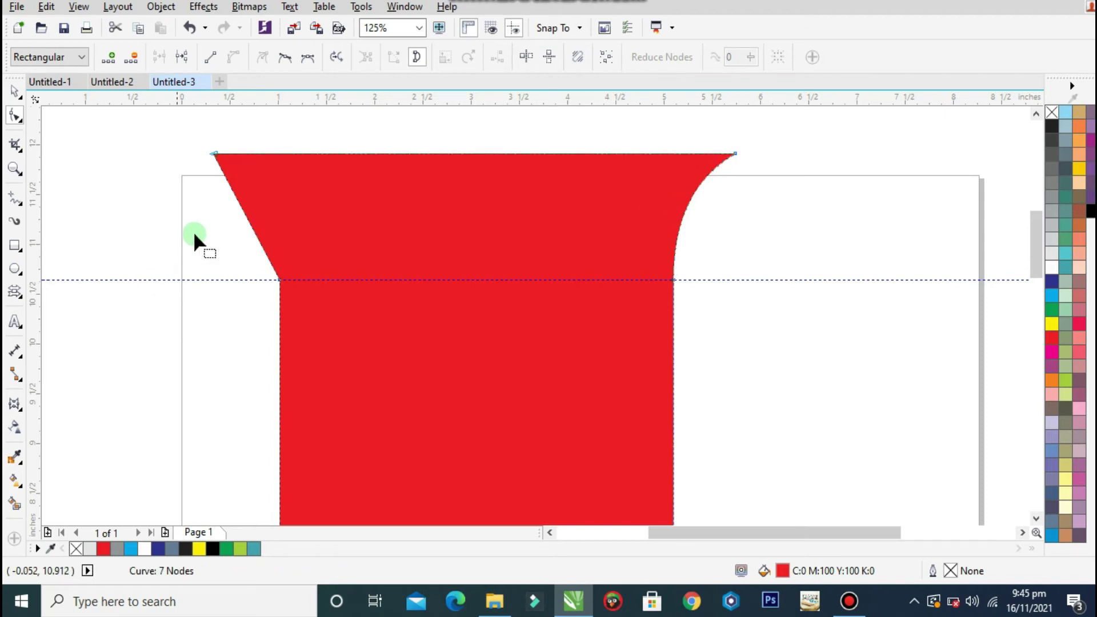
- Convert the banner's left slanted edge to a curve and bend it inward to match the right side
scroll(250, 231, "up", 3)
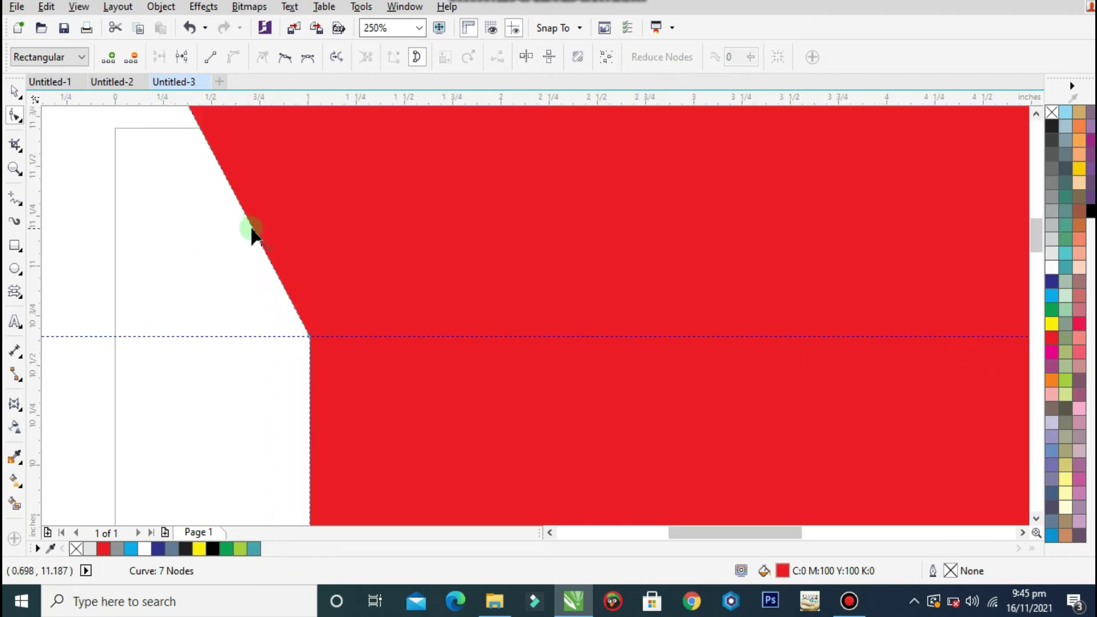
right_click(251, 229)
left_click(265, 296)
scroll(245, 248, "down", 3)
left_click_drag(251, 236, 266, 234)
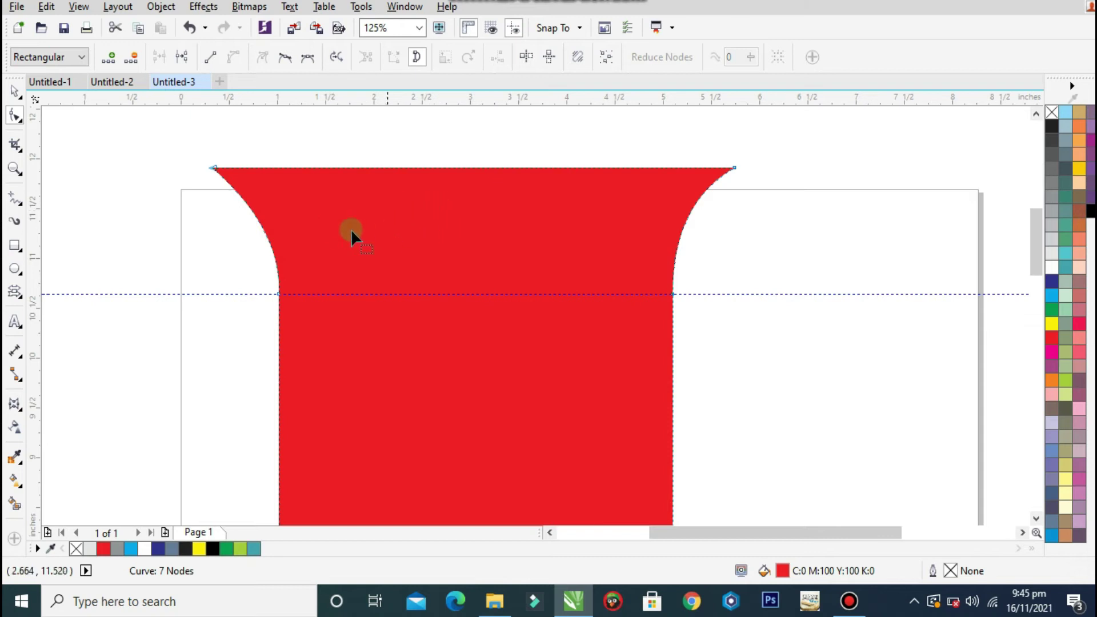
left_click(277, 294)
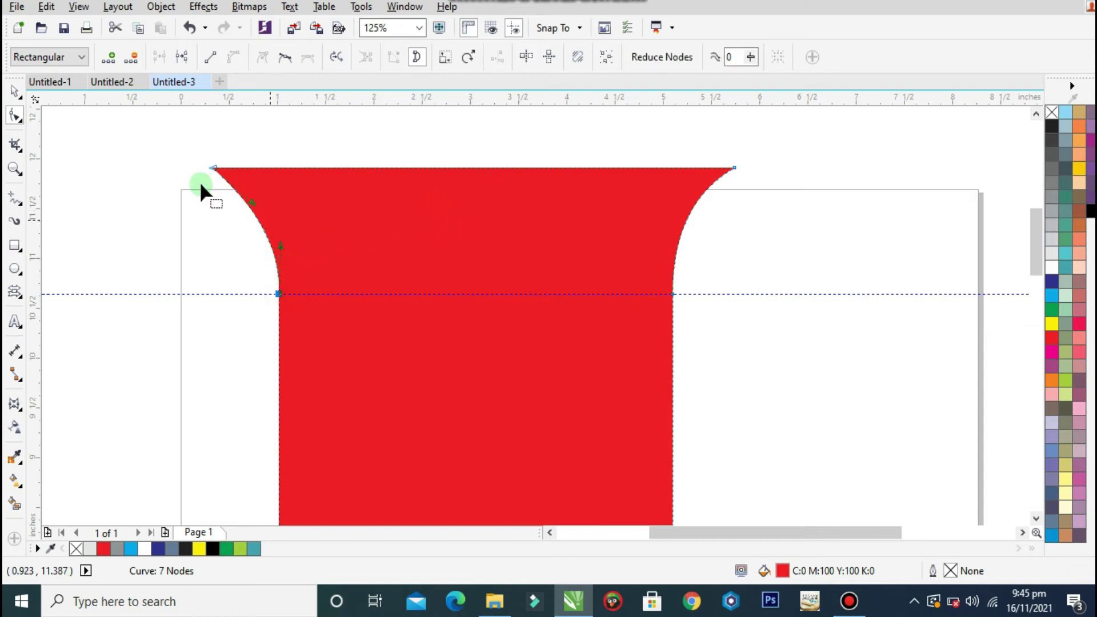
- Draw a closed triangle about 0.64 by 1.27 inches beneath the banner's top-right flare, reaching down to the guideline
left_click(15, 194)
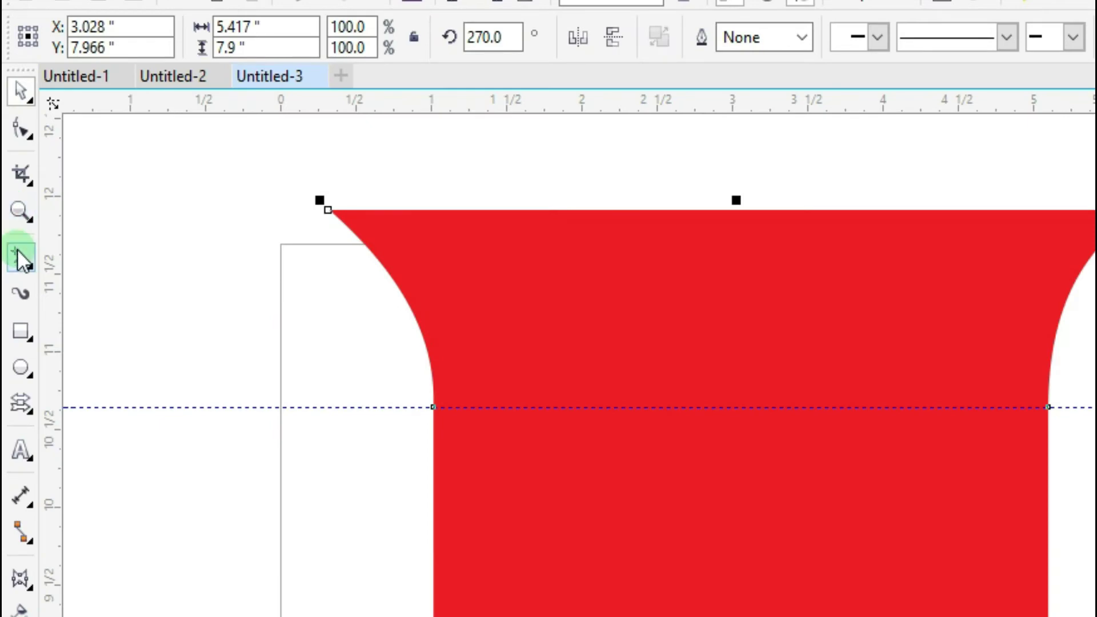
left_click(738, 168)
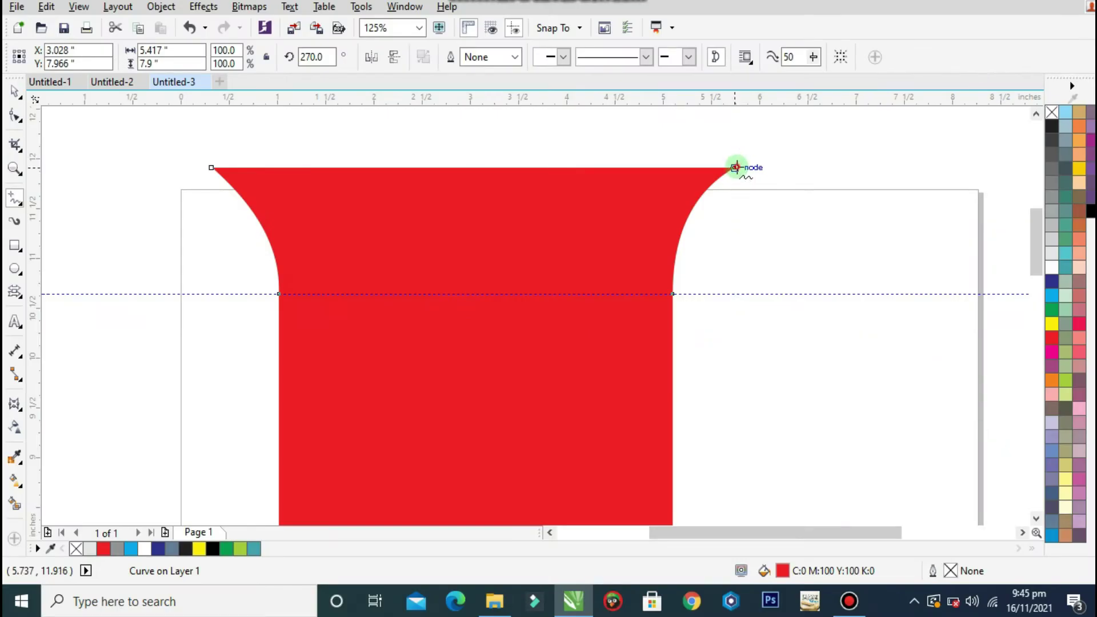
mouse_move(736, 167)
left_mouse_down()
mouse_move(733, 293)
mouse_move(718, 179)
mouse_move(734, 170)
left_mouse_up()
double_click(734, 293)
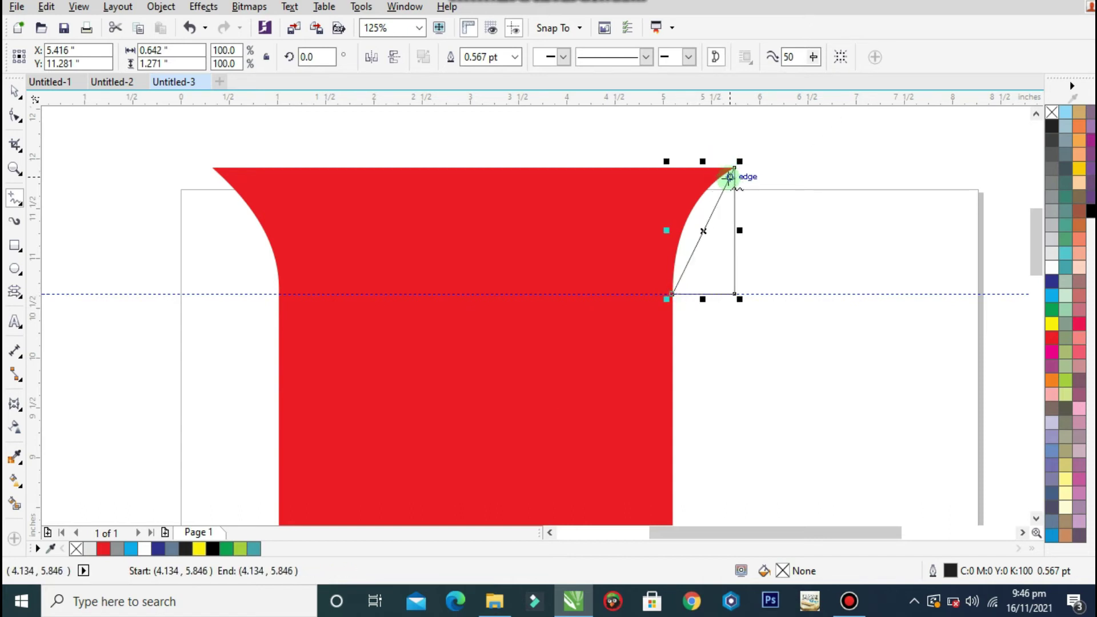
- Convert the triangle's slanted side to a curve and bend it to follow the banner's right flared edge
key("F10")
scroll(705, 224, "up", 1)
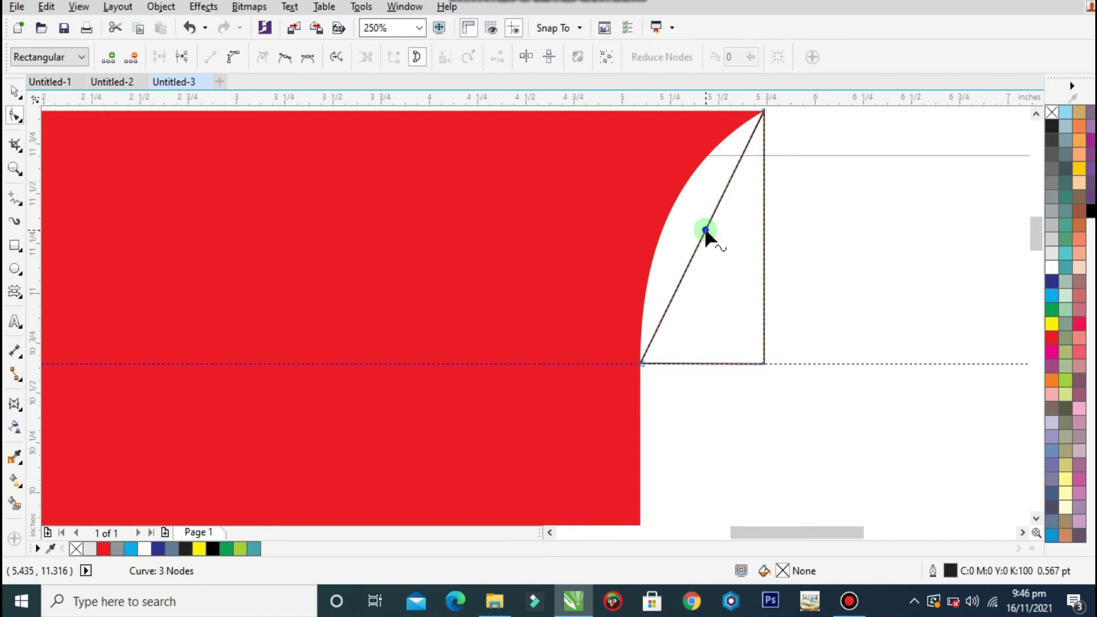
right_click(706, 230)
left_click(743, 299)
left_click_drag(701, 235, 666, 204)
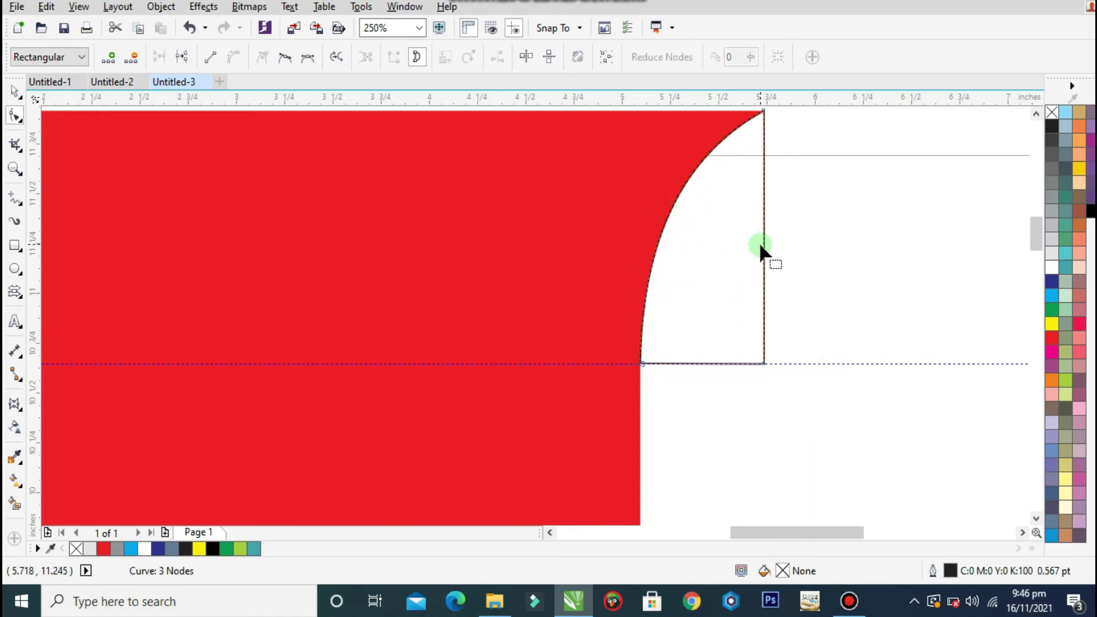
- Convert the triangle's vertical side to a curve, bulge it outward into a rolled curl, and fill the shape with black
right_click(764, 247)
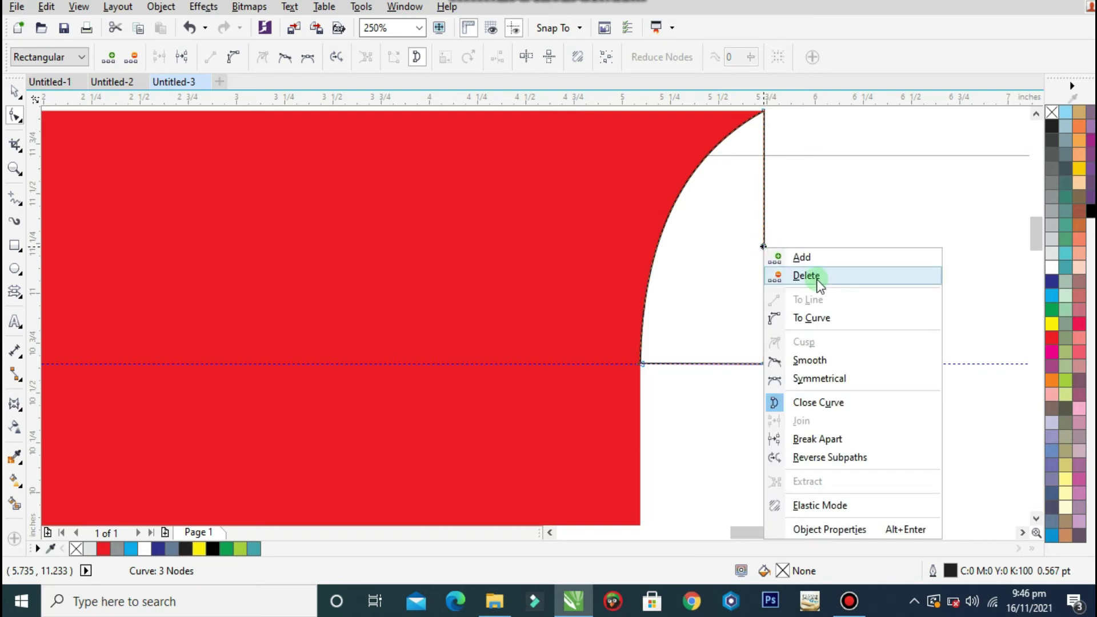
left_click(816, 318)
left_click_drag(764, 227, 829, 166)
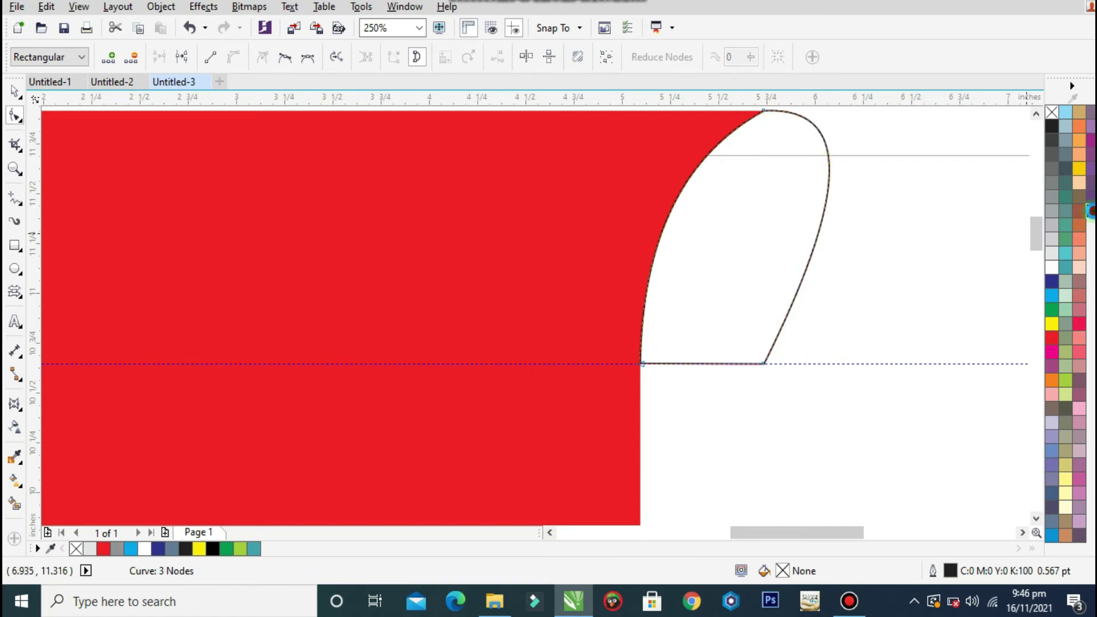
left_click(1090, 212)
scroll(885, 273, "down", 2)
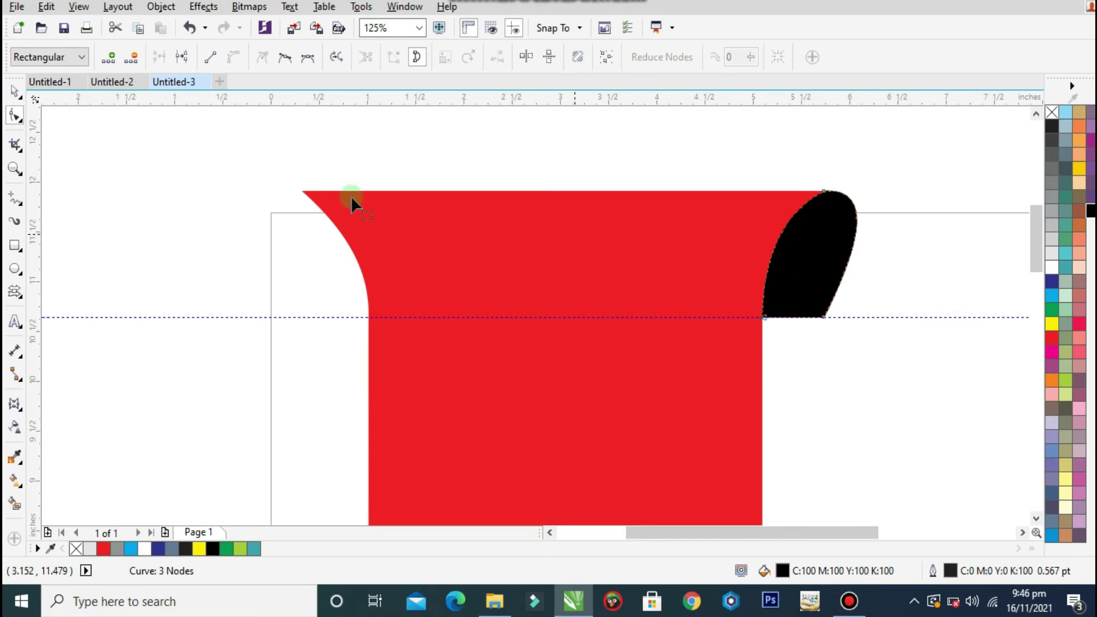
- Copy the black curl to the banner's left side, mirror it horizontally, and move it against the left flared edge
left_click(14, 92)
left_click_drag(834, 272, 305, 270)
right_click(305, 270)
left_click(371, 57)
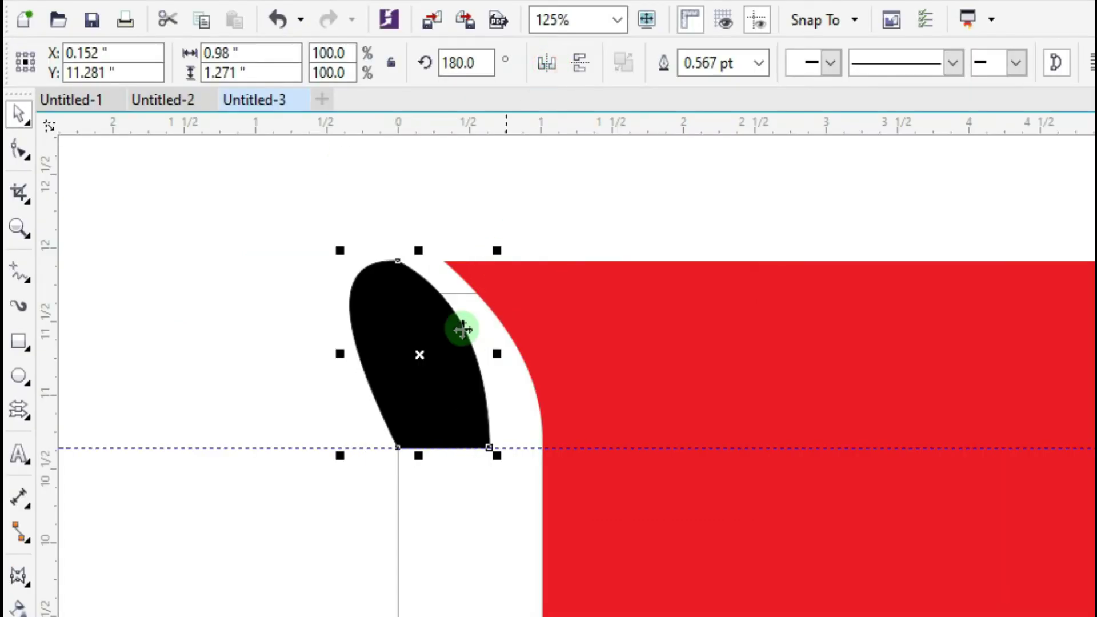
left_click_drag(451, 351, 497, 368)
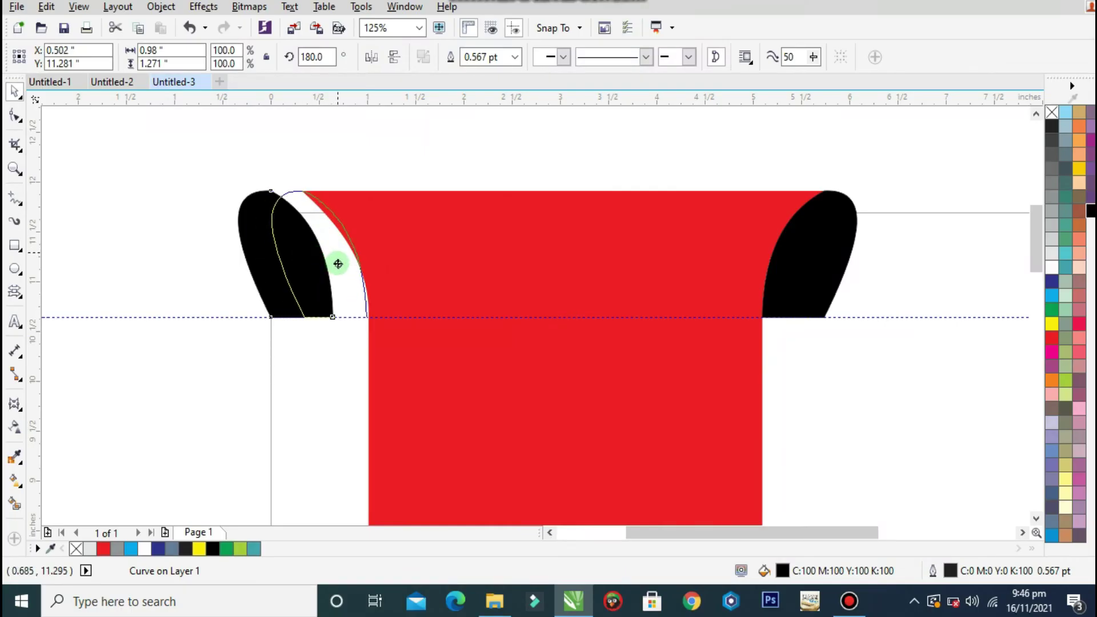
left_click_drag(337, 263, 338, 263)
- Move the left curl's bottom inner node onto the banner's side at the guideline to close the white gap
scroll(376, 326, "up", 2)
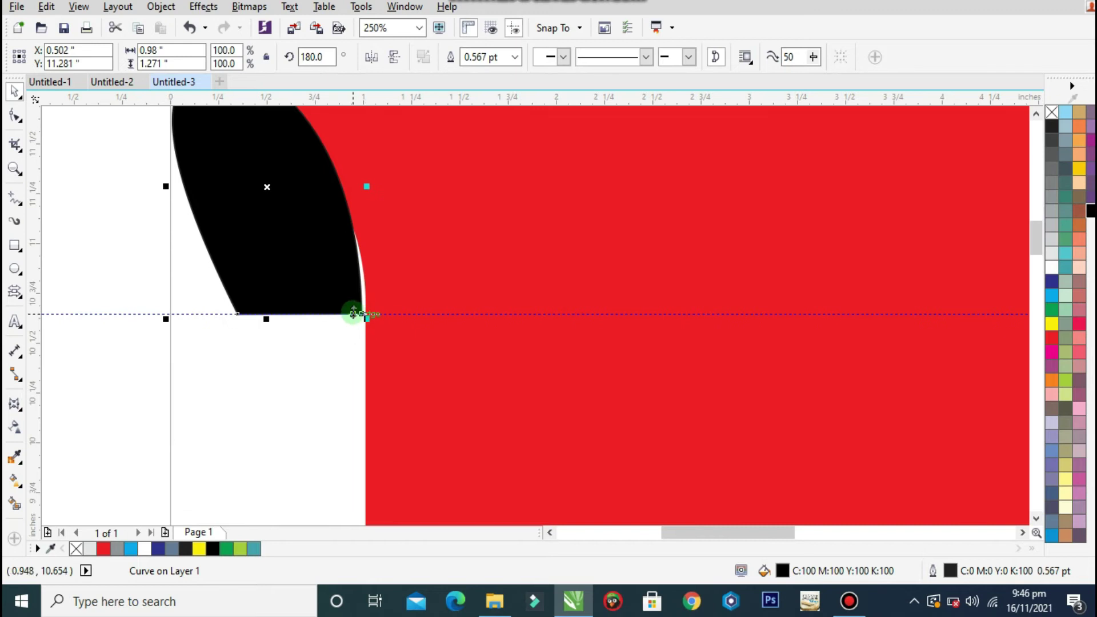
scroll(367, 322, "up", 3)
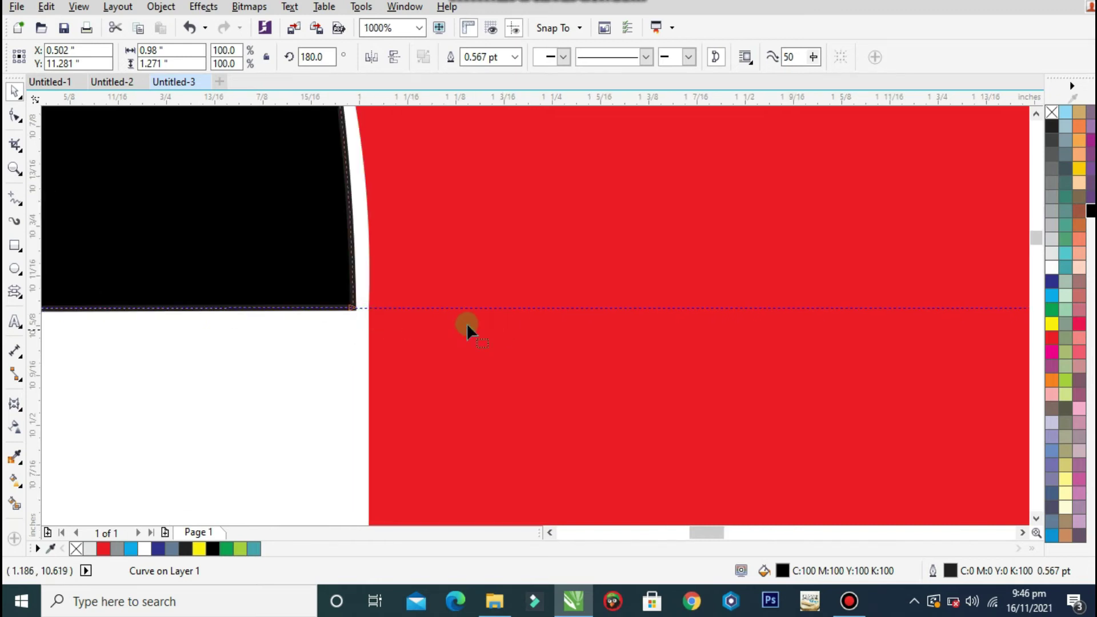
key("F10")
left_click_drag(353, 309, 371, 310)
scroll(350, 309, "down", 3)
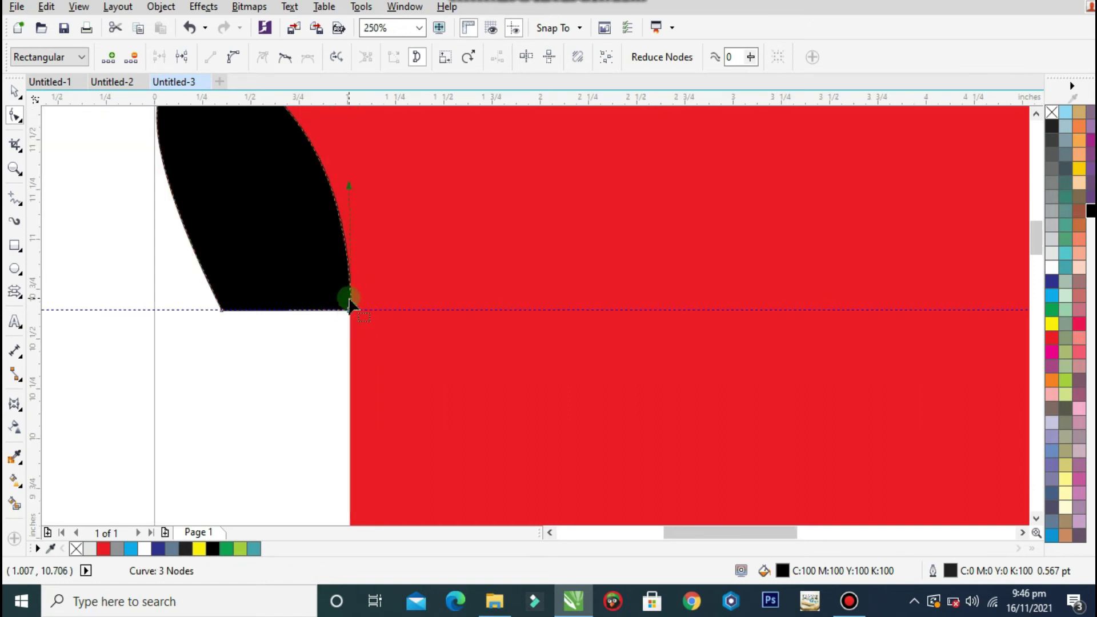
scroll(350, 309, "down", 2)
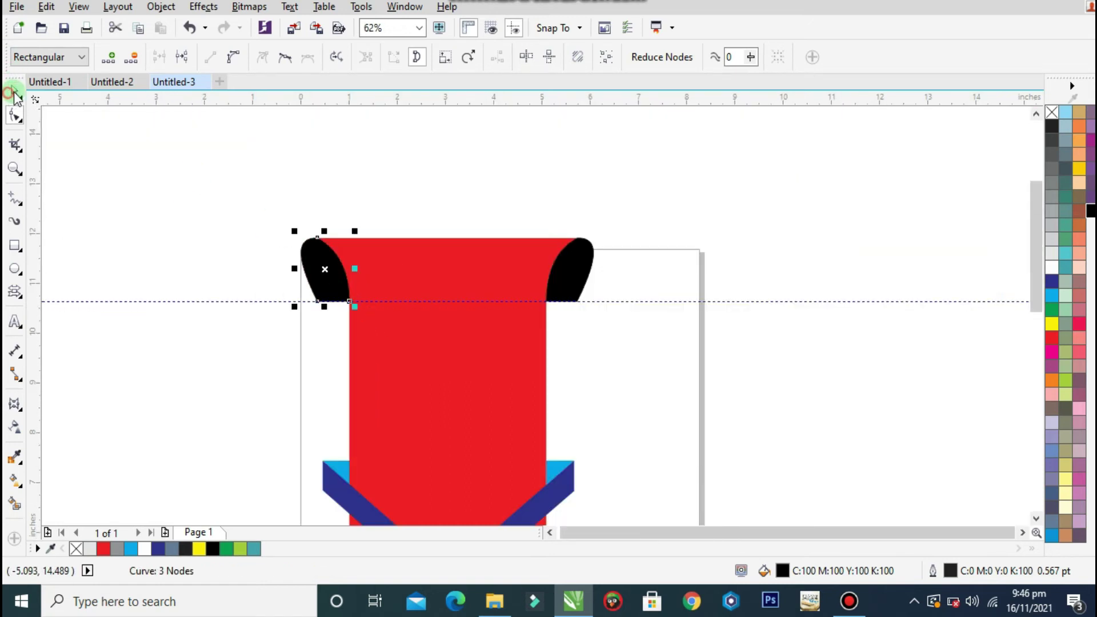
- Select both black curls together and remove their outlines
left_click(12, 92)
left_click_drag(670, 189, 289, 365)
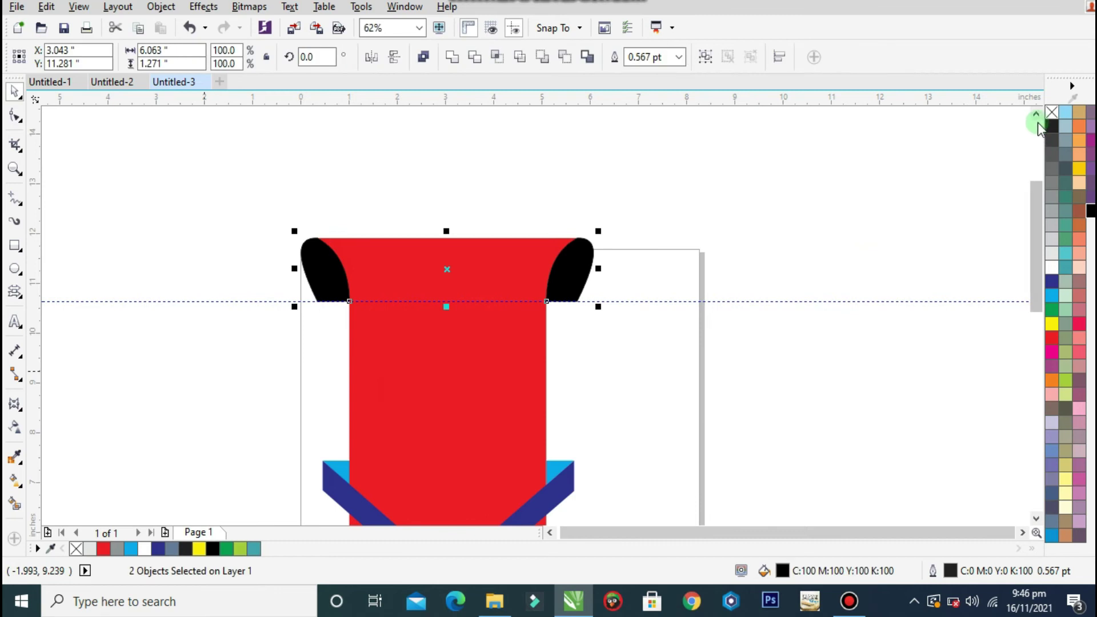
right_click(1052, 112)
left_click(784, 245)
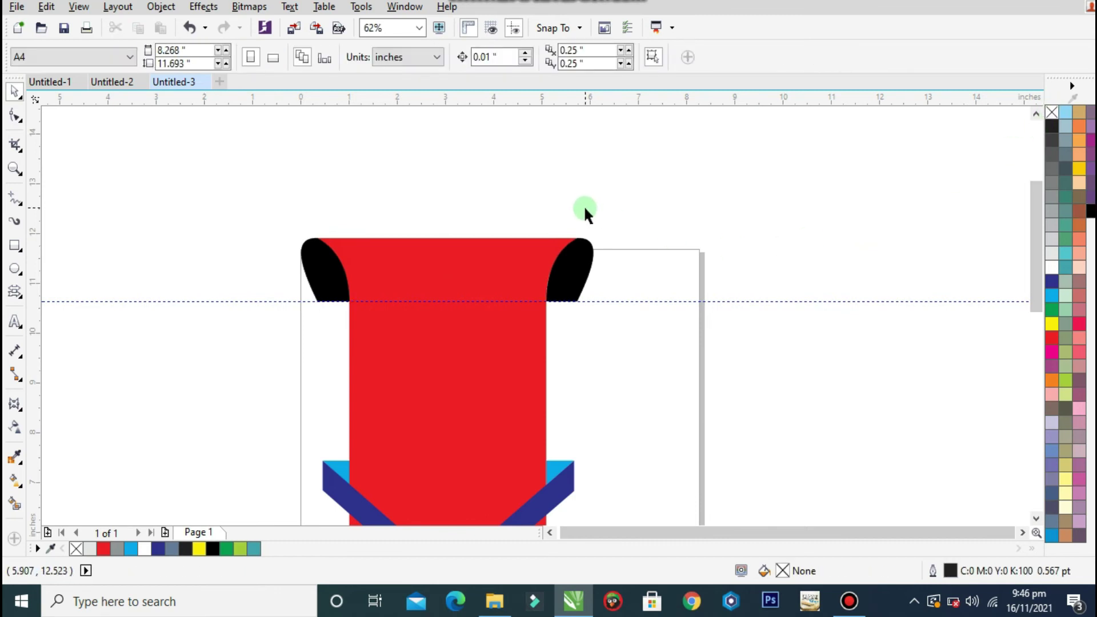
scroll(588, 207, "down", 1)
left_click_drag(652, 186, 380, 457)
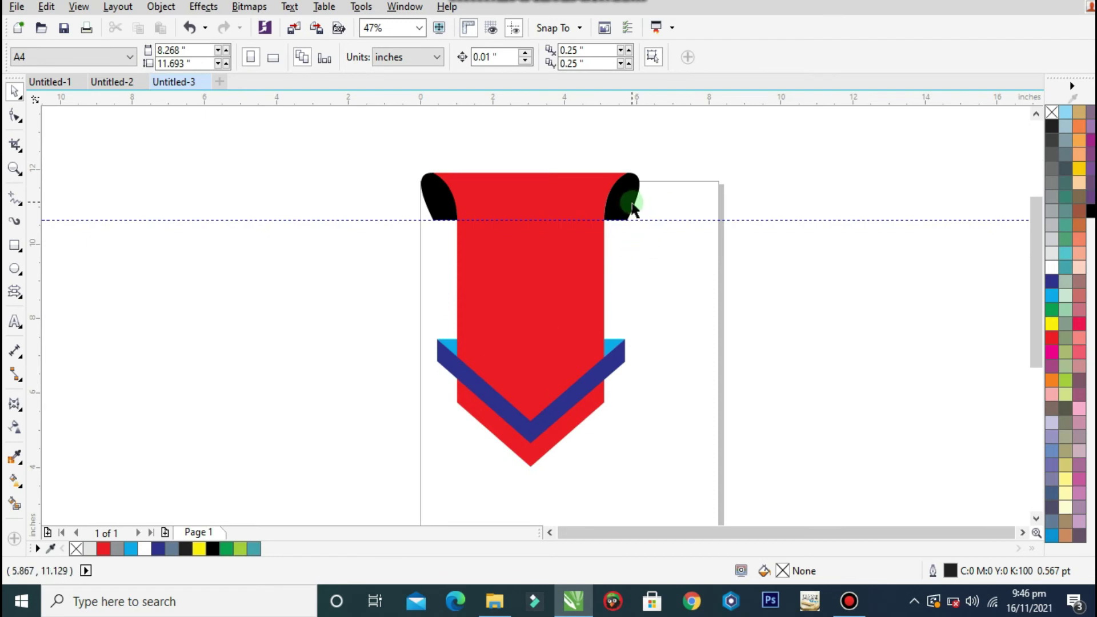
scroll(634, 208, "up", 1)
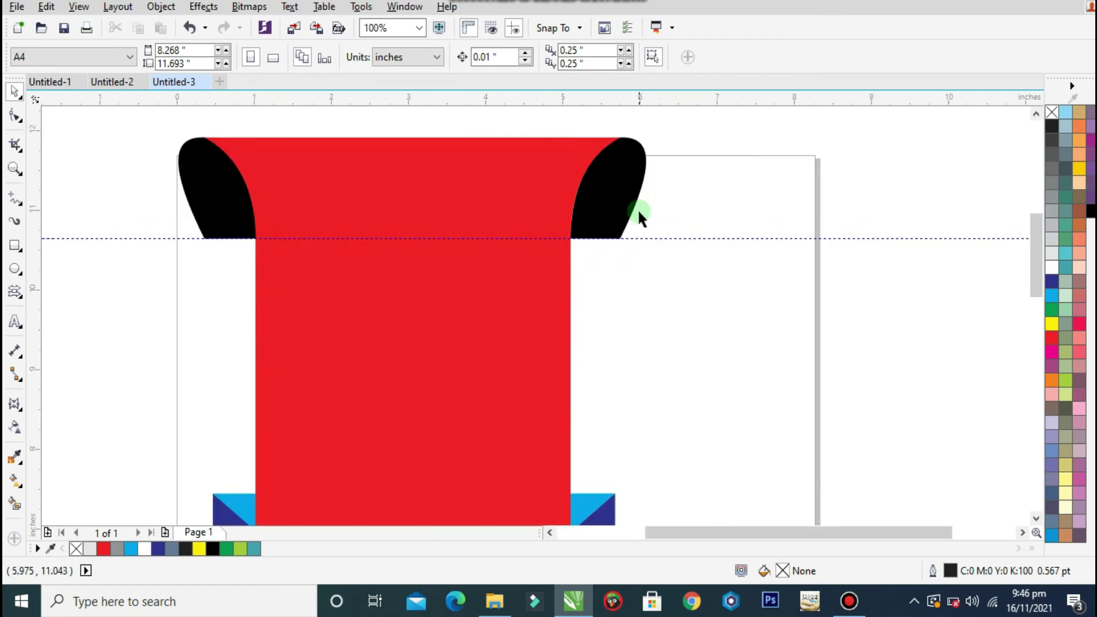
scroll(638, 210, "down", 1)
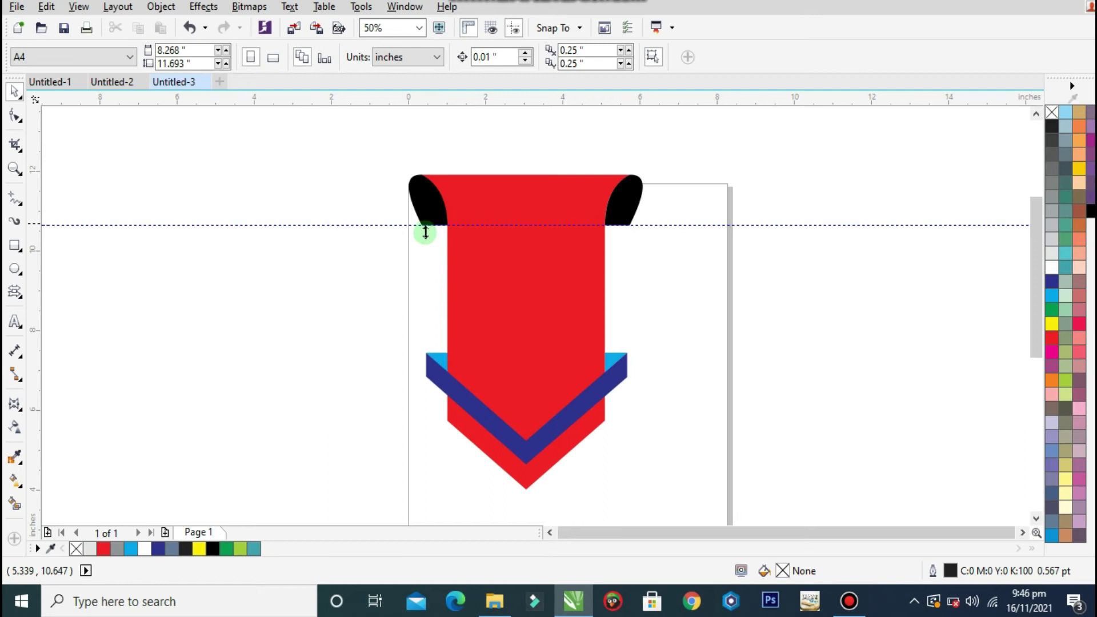
- Draw a white rectangle without outline, about 2.72 by 0.39 inches, across the upper part of the red banner
left_click(15, 245)
scroll(523, 208, "up", 1)
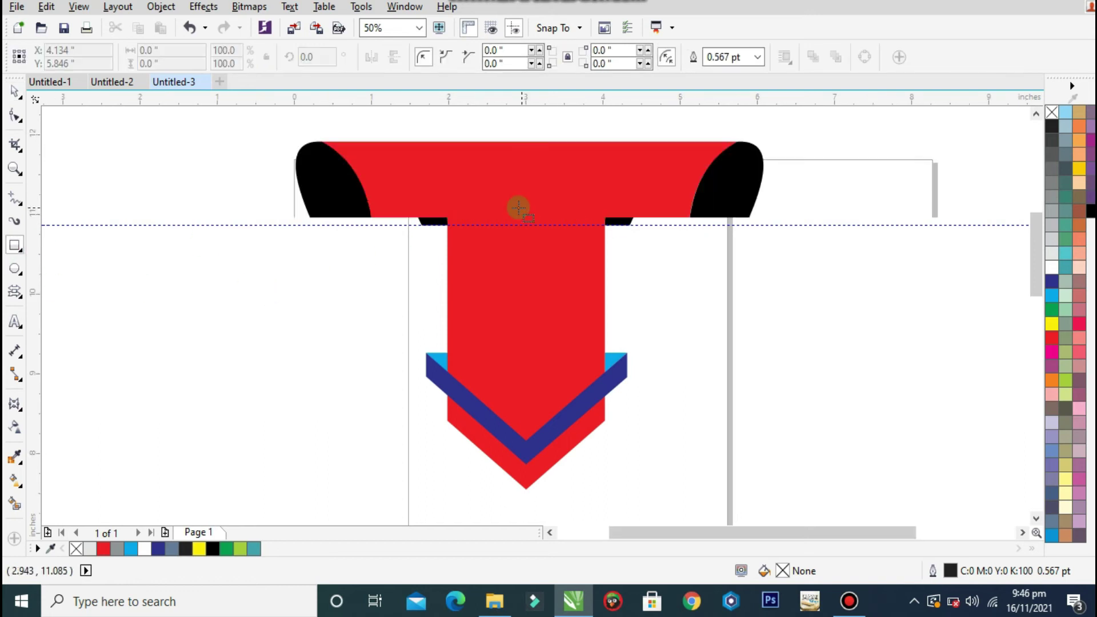
left_click_drag(440, 186, 650, 212)
left_click(1052, 267)
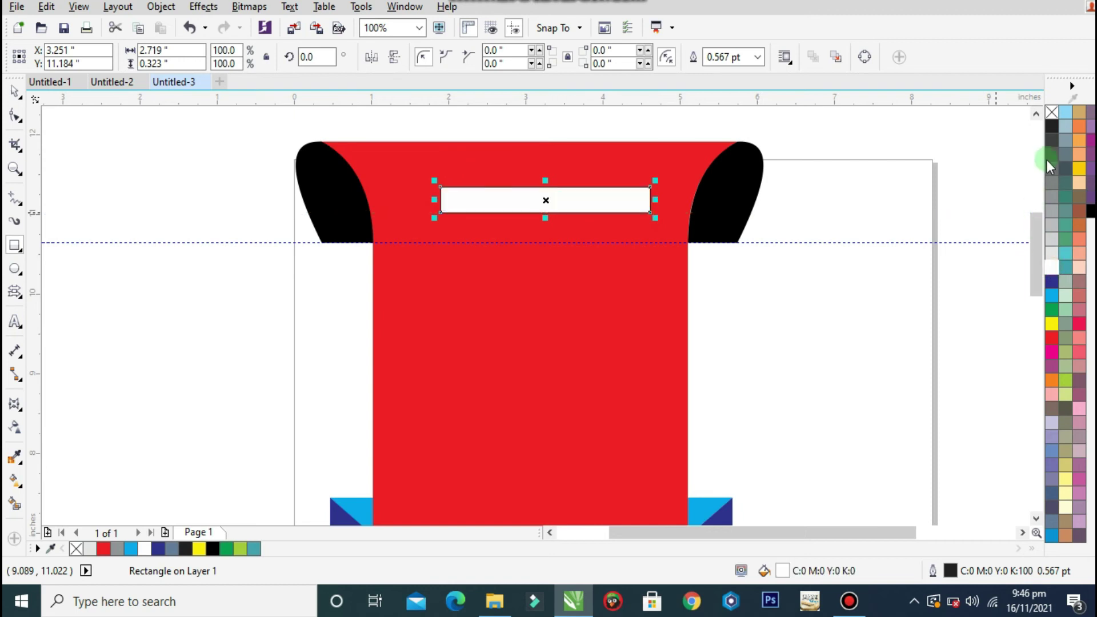
right_click(1050, 113)
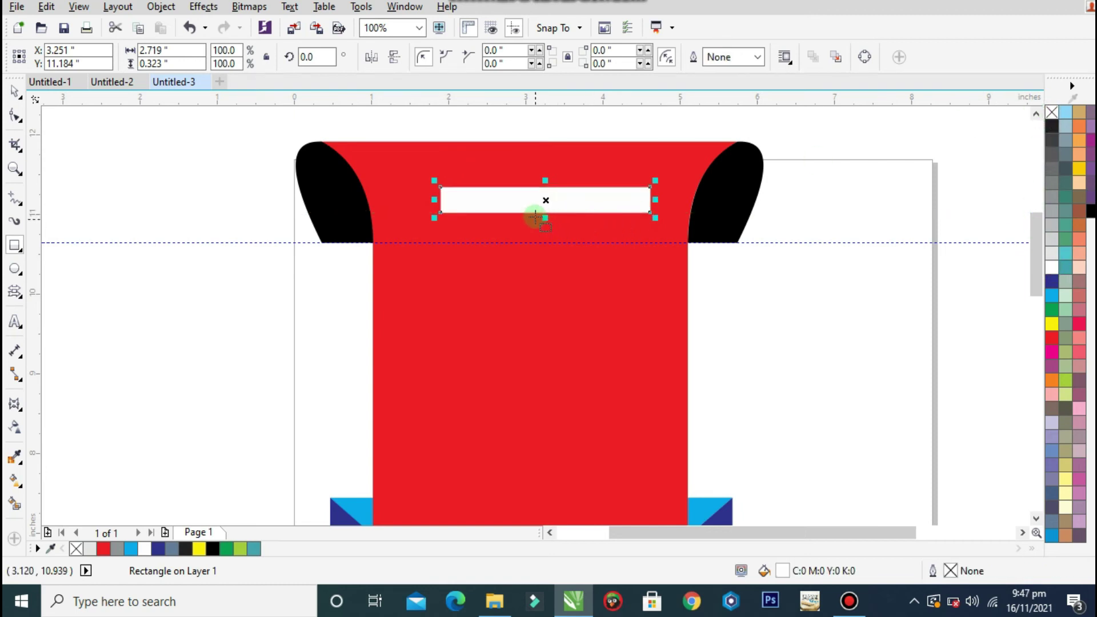
scroll(536, 217, "up", 2)
left_click_drag(555, 213, 554, 223)
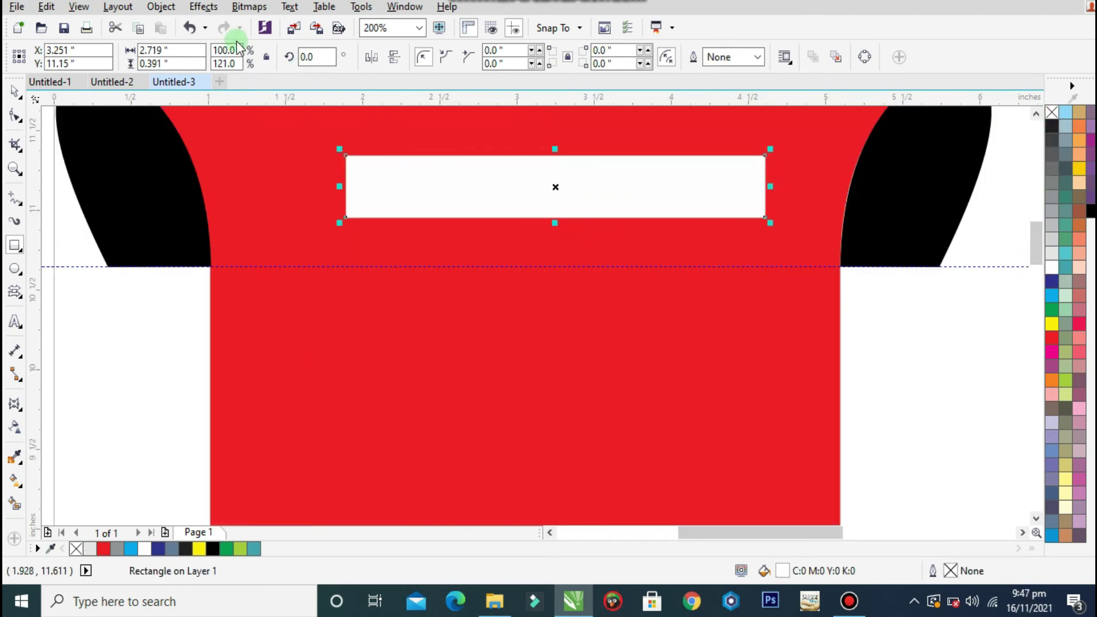
- Convert the white rectangle to a 1000 dpi CMYK Color (32-bit) bitmap with anti-aliasing and a transparent background
left_click(247, 7)
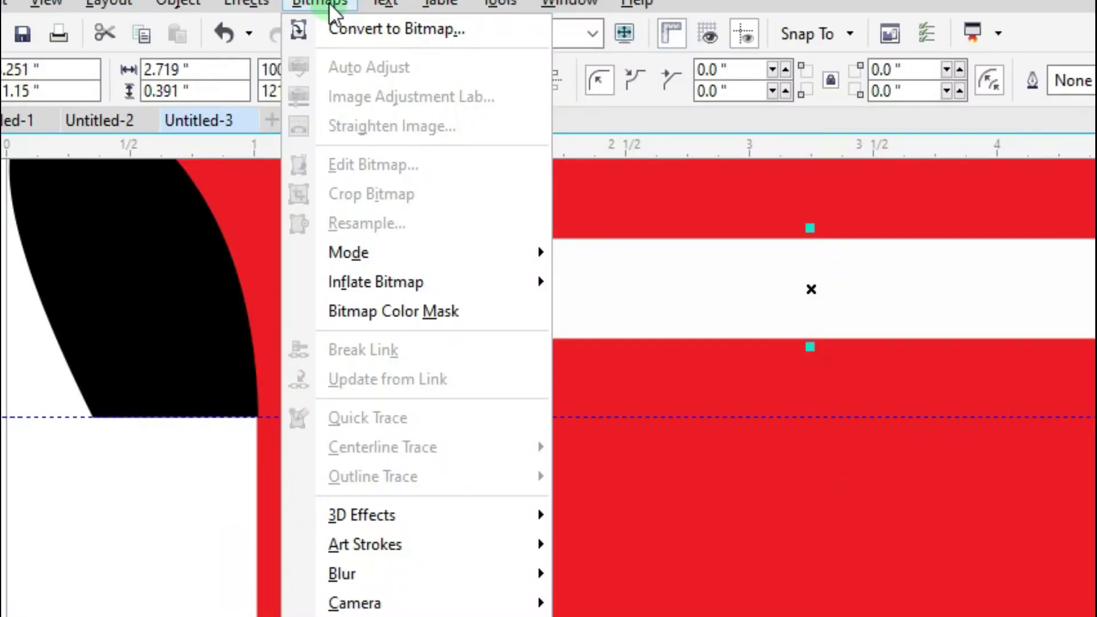
left_click(278, 24)
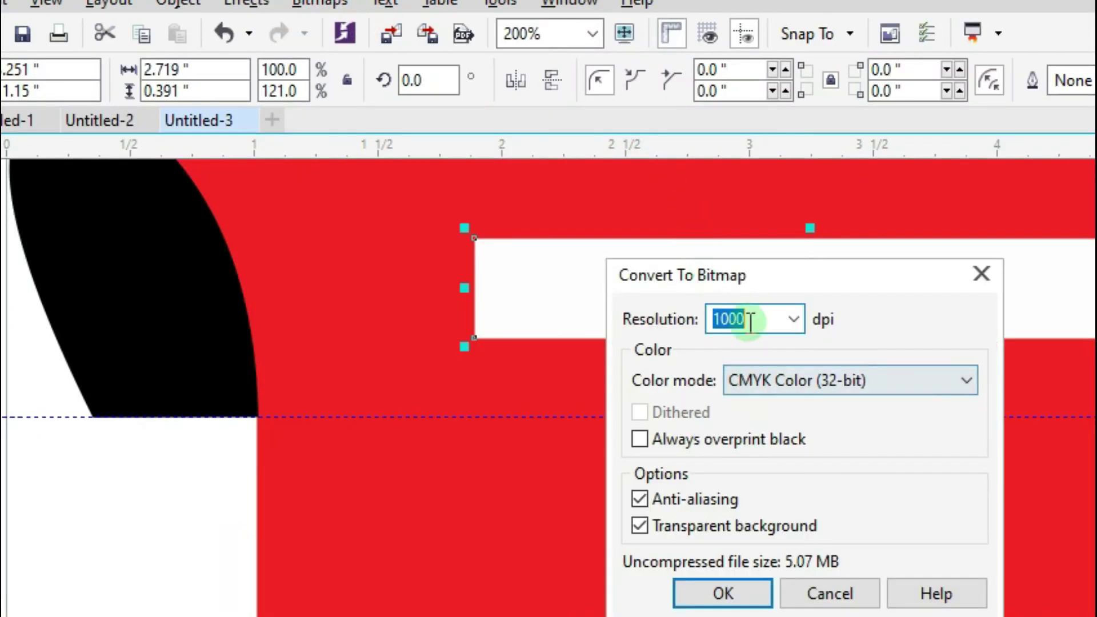
left_click(746, 597)
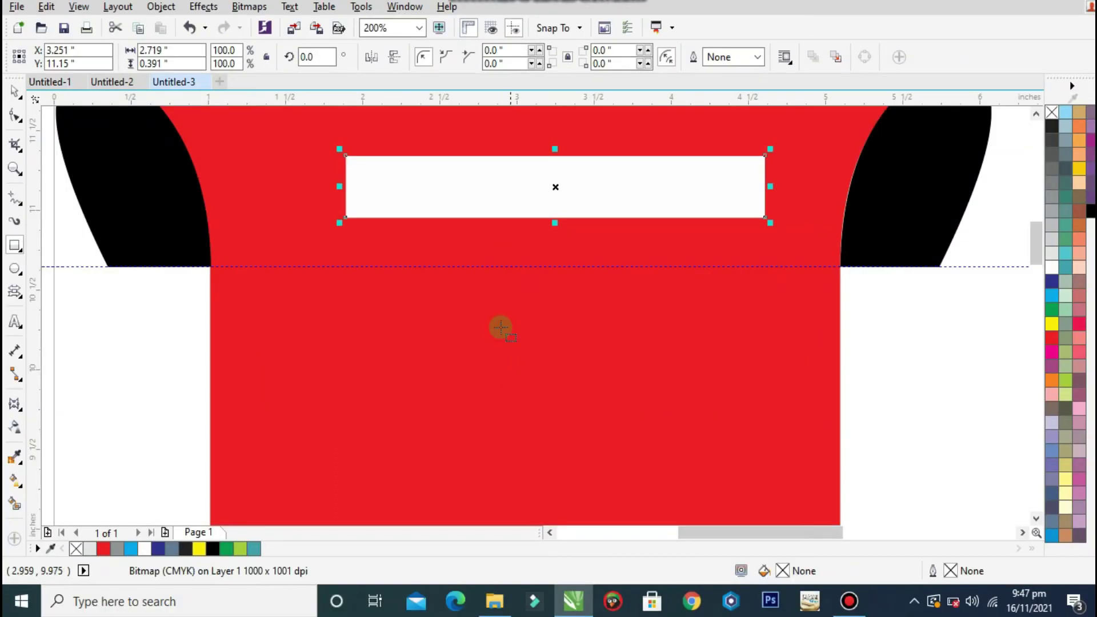
- Apply a Vignette effect with an Ellipse shape, an increased offset and a fade of 58 to the white bitmap
left_click(320, 3)
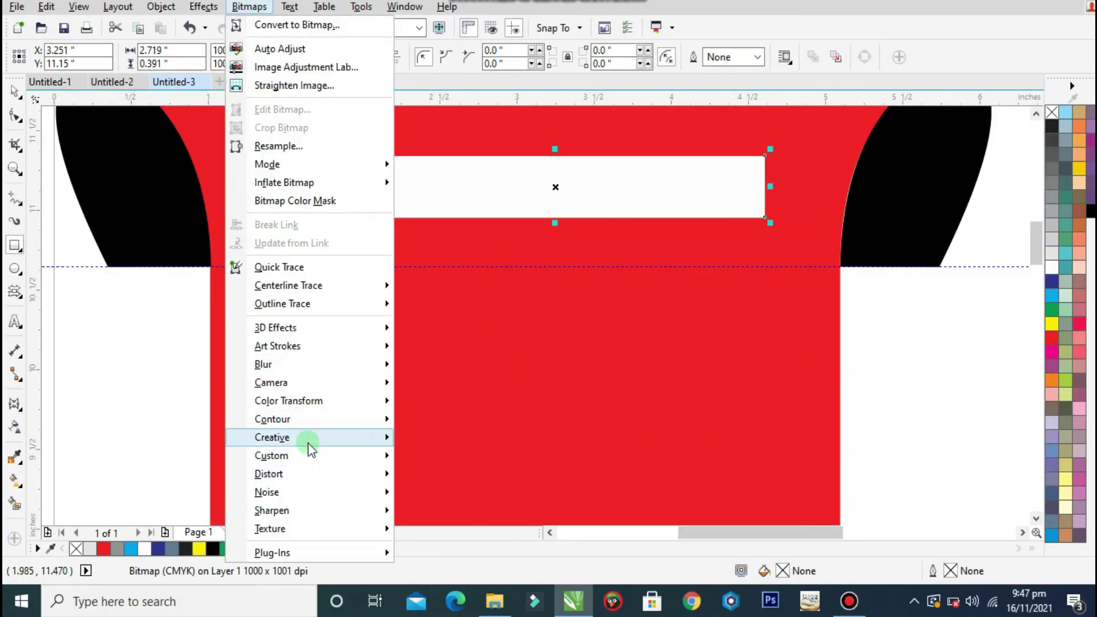
mouse_move(307, 443)
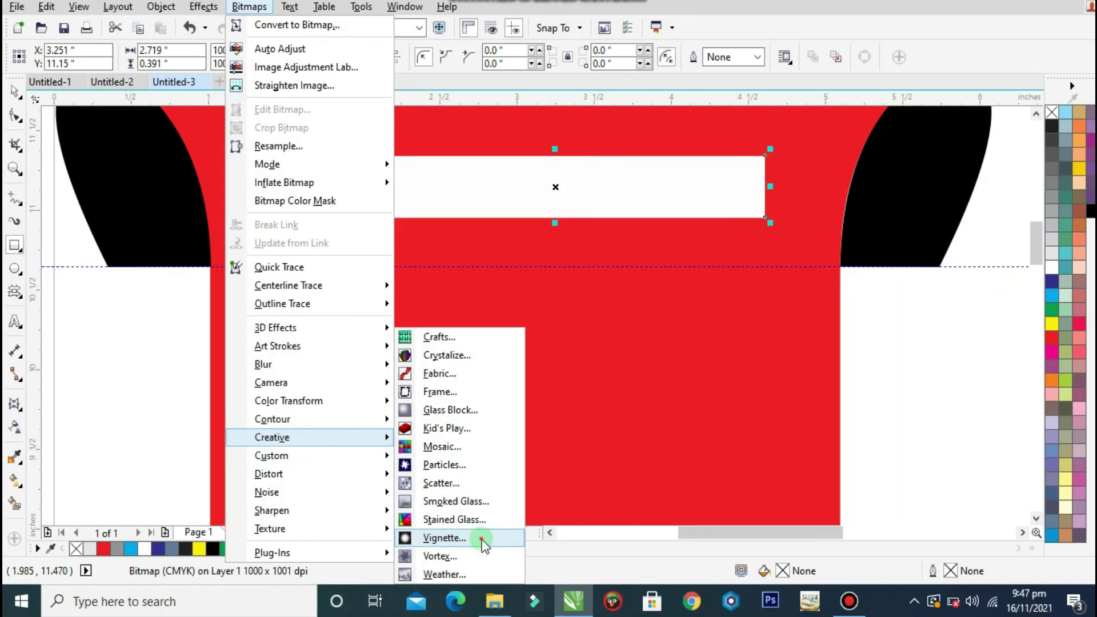
left_click(483, 542)
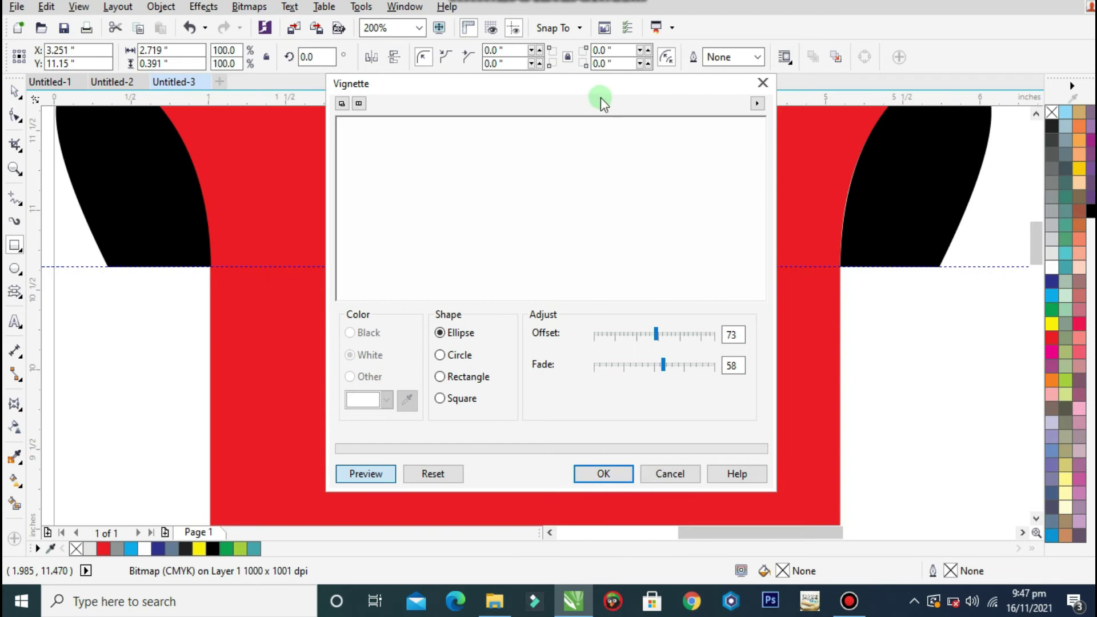
left_click_drag(631, 89, 926, 96)
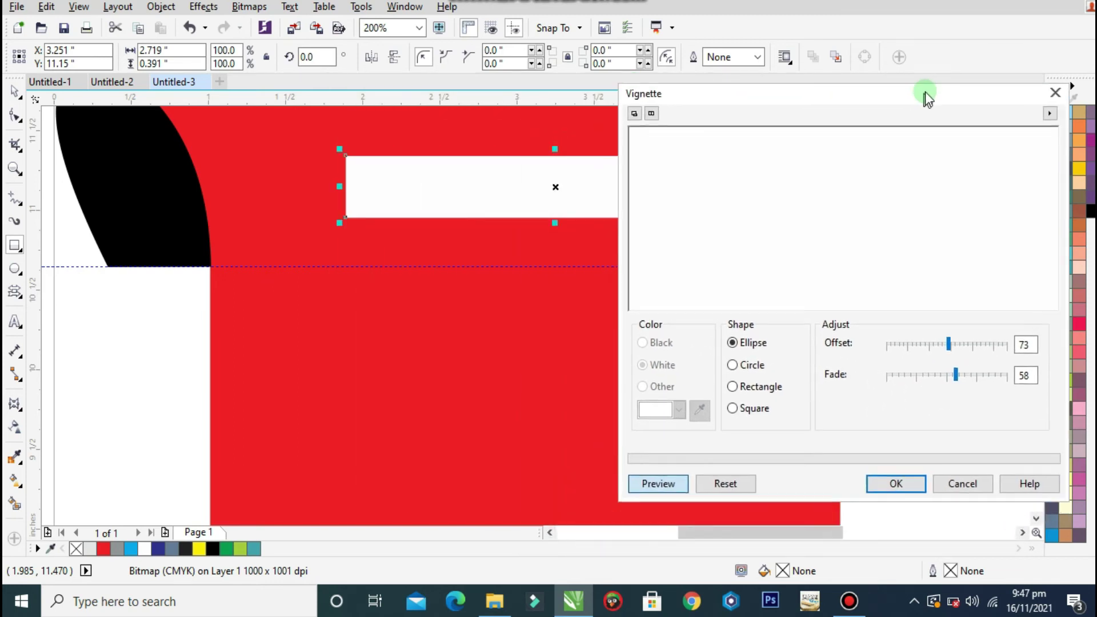
left_click_drag(950, 342, 964, 343)
left_click(906, 484)
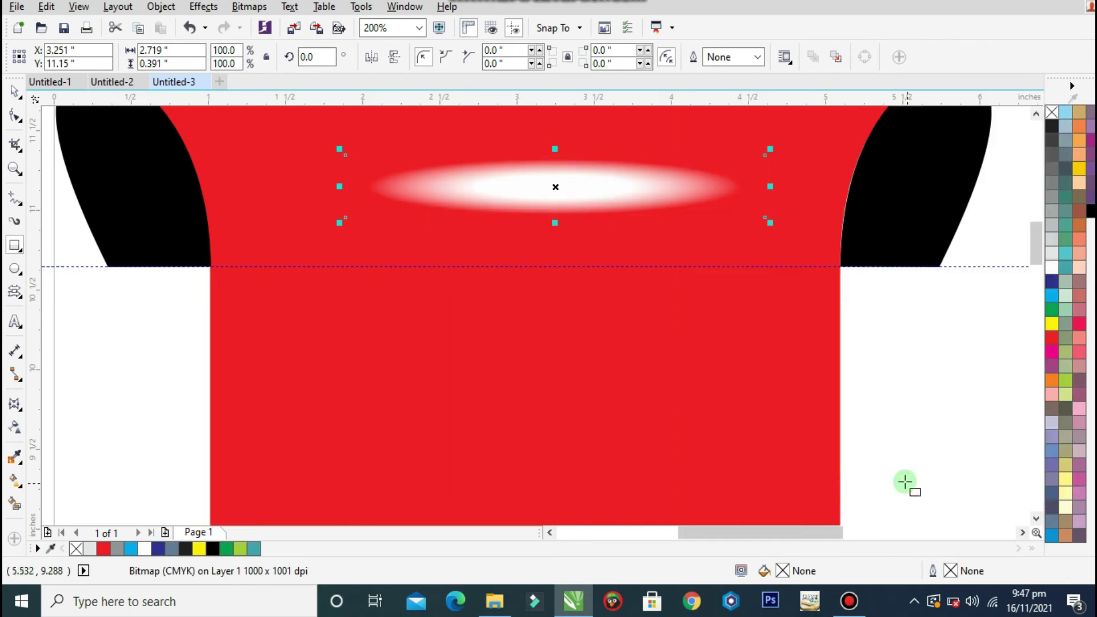
- Move the white glow up toward the banner's top edge and widen it to about 3.73 inches
scroll(609, 216, "up", 3)
scroll(544, 233, "down", 3)
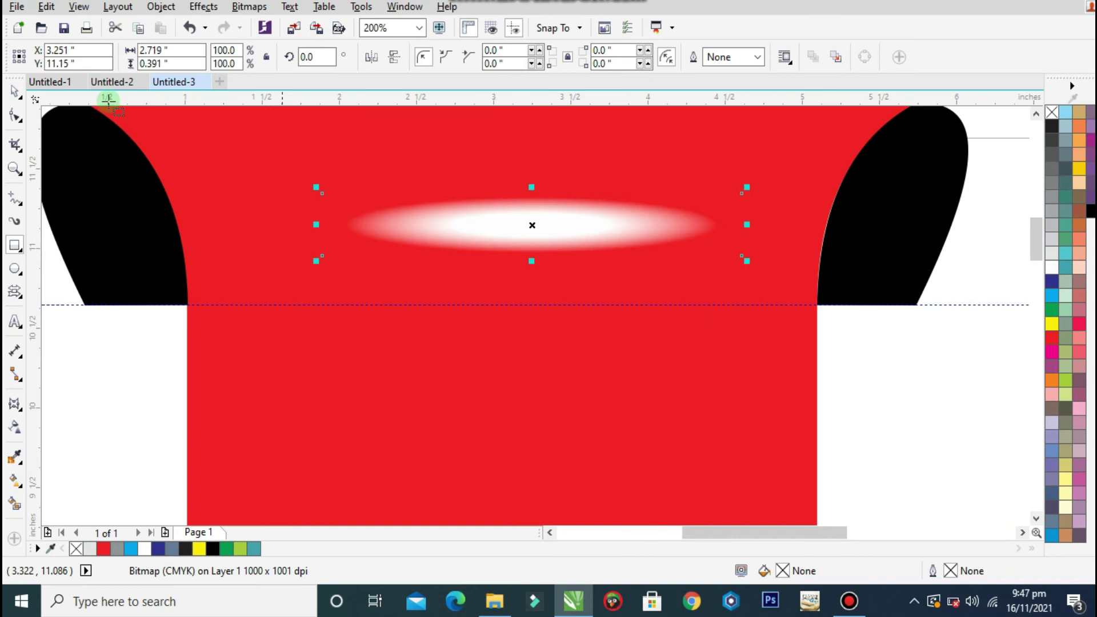
left_click(18, 90)
mouse_move(561, 237)
left_mouse_down()
mouse_move(502, 177)
mouse_move(521, 177)
left_mouse_up()
left_click_drag(706, 164, 785, 164)
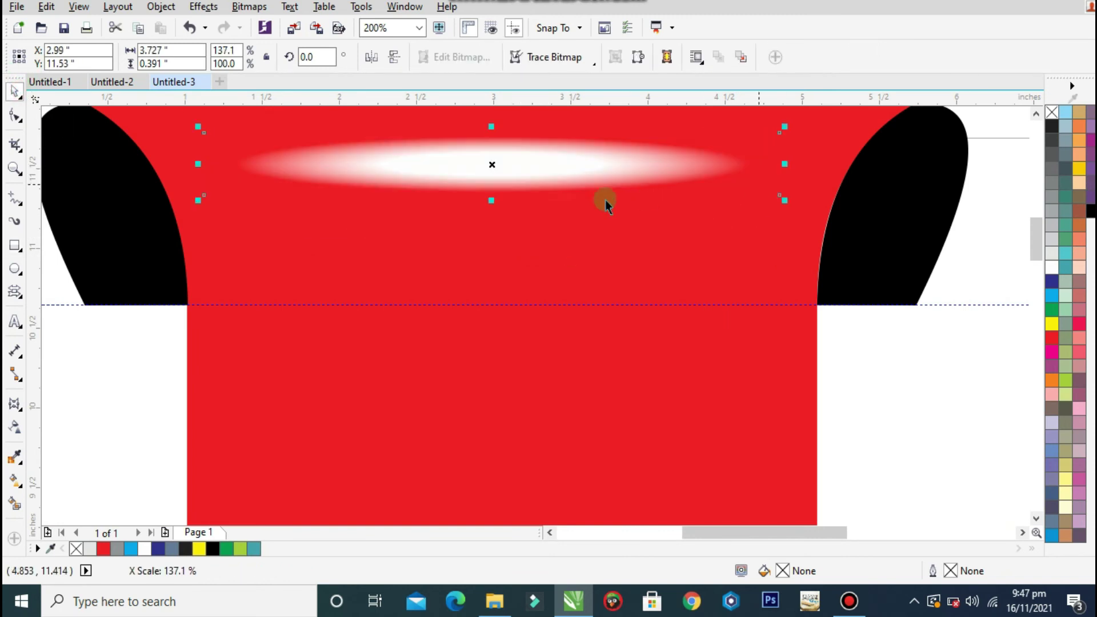
- Flatten the white glow into a thin highlight streak and center it just below the banner's top edge
left_click_drag(491, 200, 507, 168)
scroll(456, 210, "down", 2)
left_click_drag(543, 207, 640, 216)
left_click(640, 216)
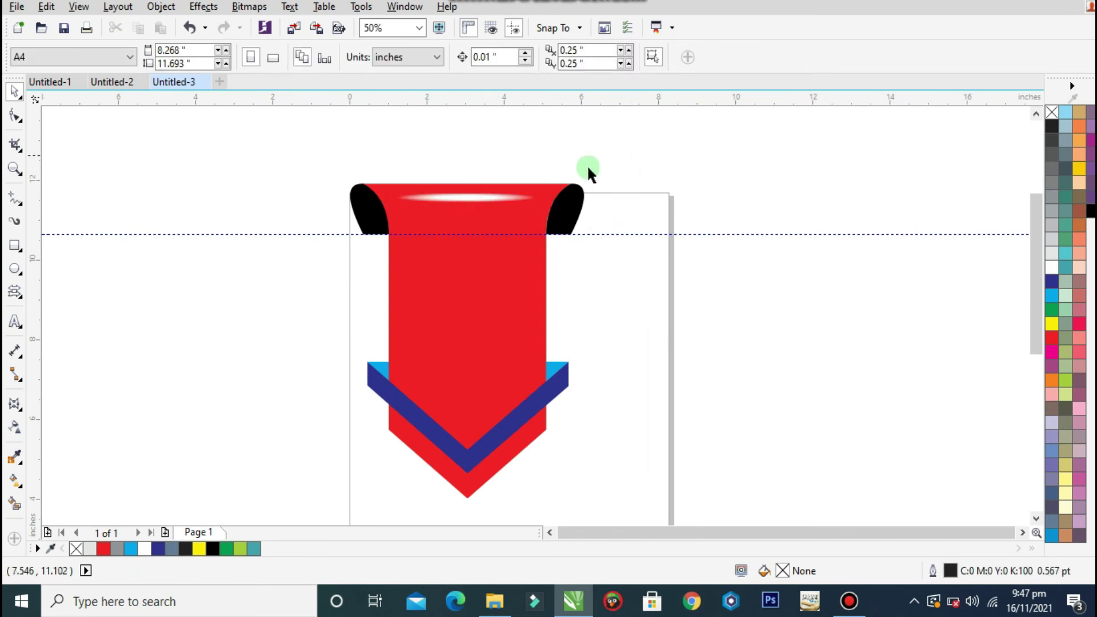
scroll(577, 183, "down", 2)
scroll(568, 193, "up", 2)
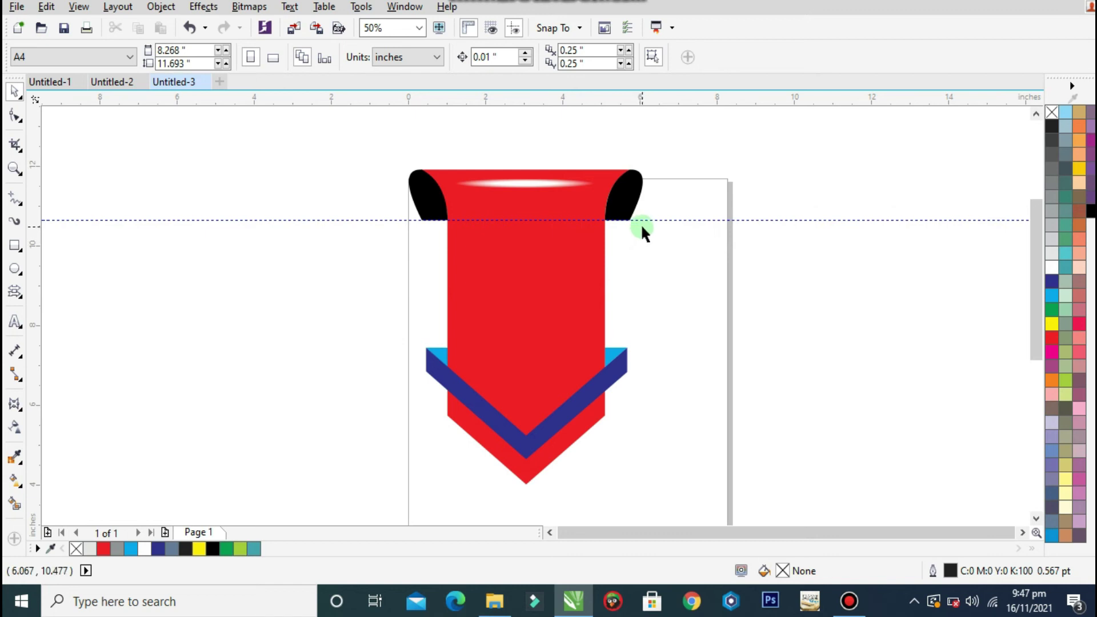
- Draw a black horizontal line about 8.65 inches long along the guideline, across the base of the banner's curls
left_click(13, 198)
left_click(349, 220)
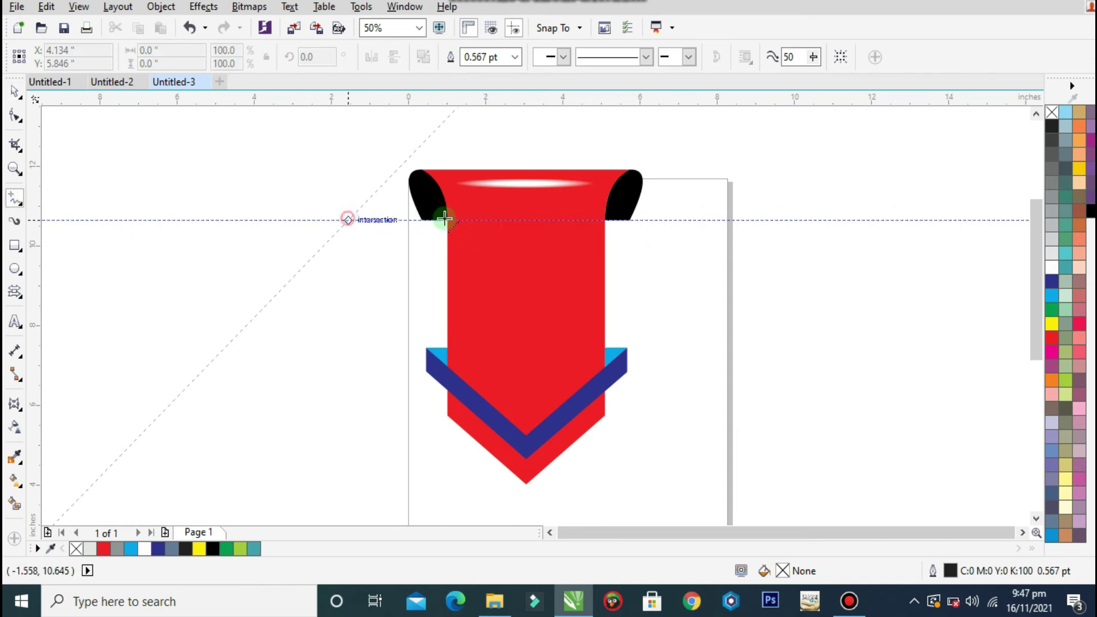
left_click(681, 220)
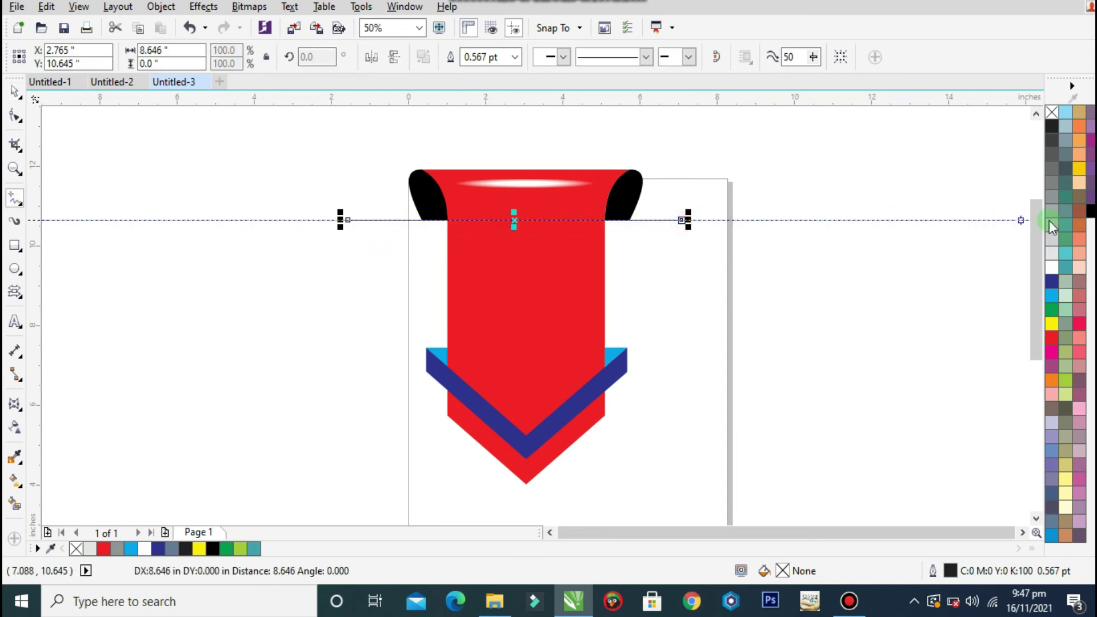
right_click(1091, 212)
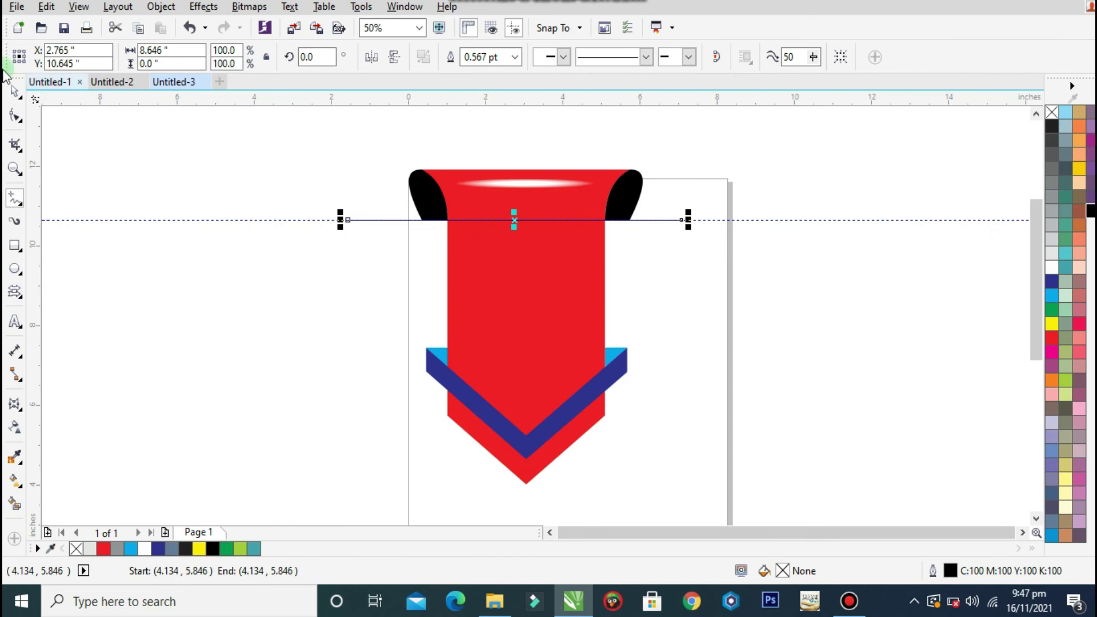
key("space")
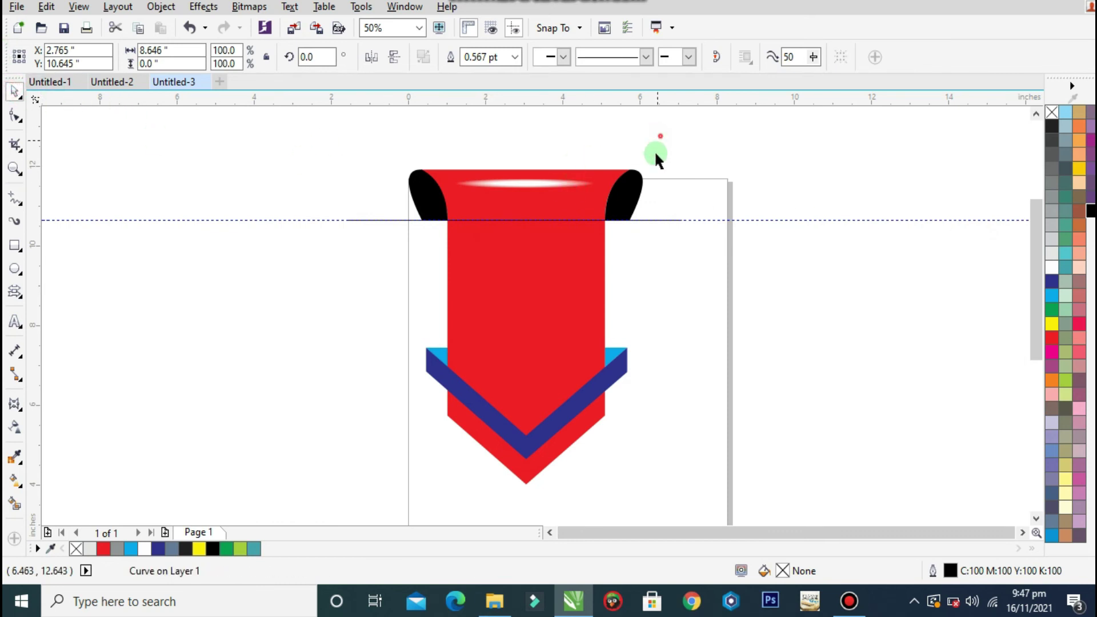
- Delete the horizontal guideline running beneath the black curls
scroll(655, 204, "up", 1)
left_click(780, 236)
key("Delete")
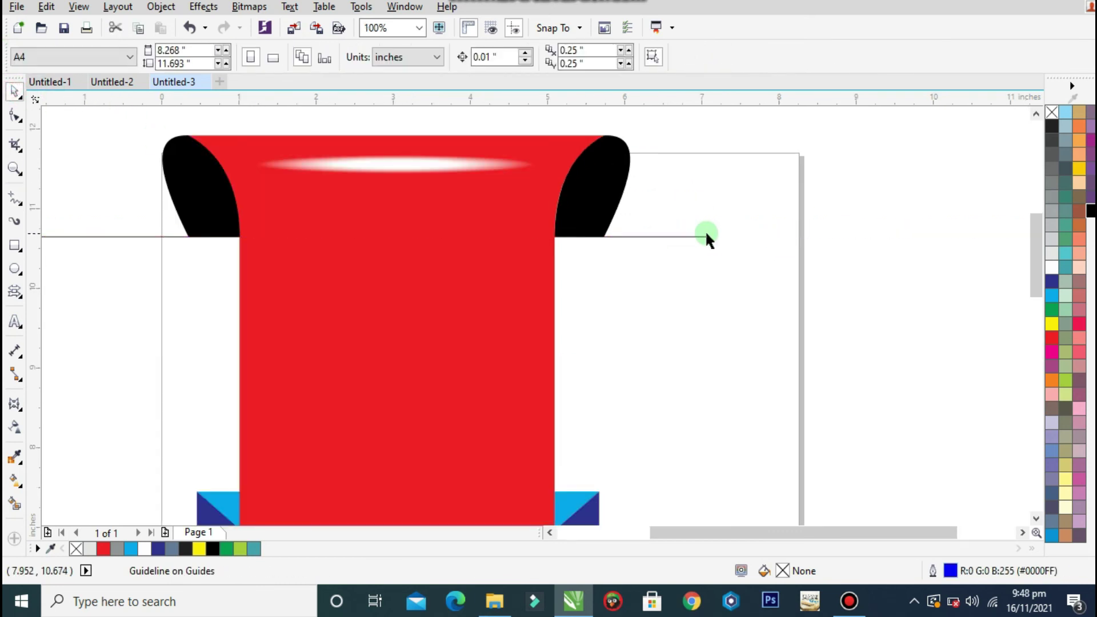
- Try a 4 pt outline width on the horizontal line and undo it
left_click(699, 236)
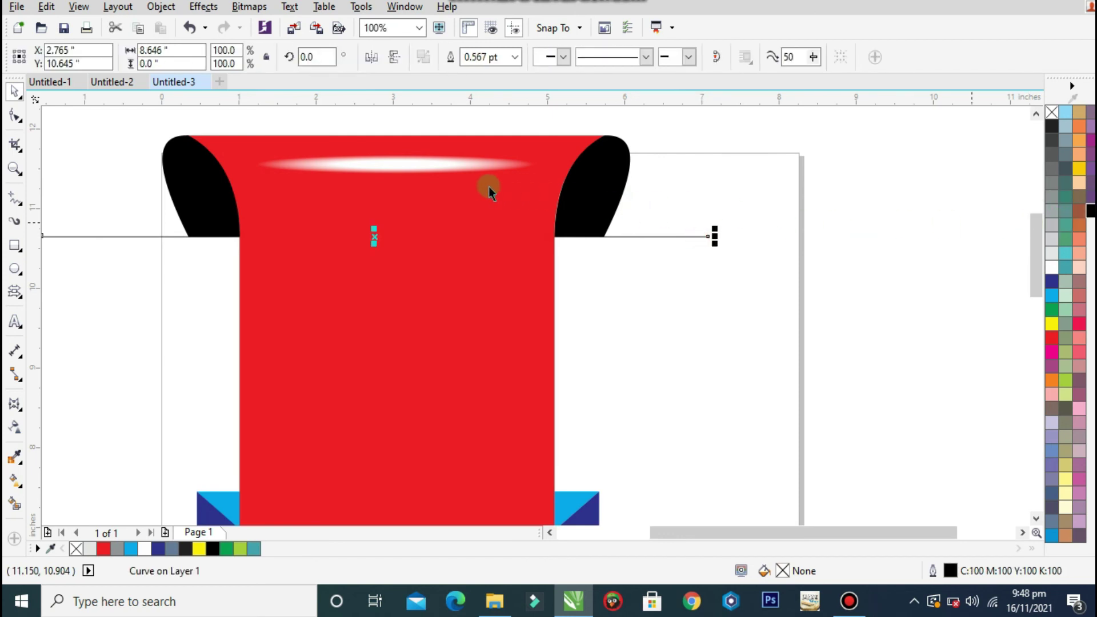
key("F12")
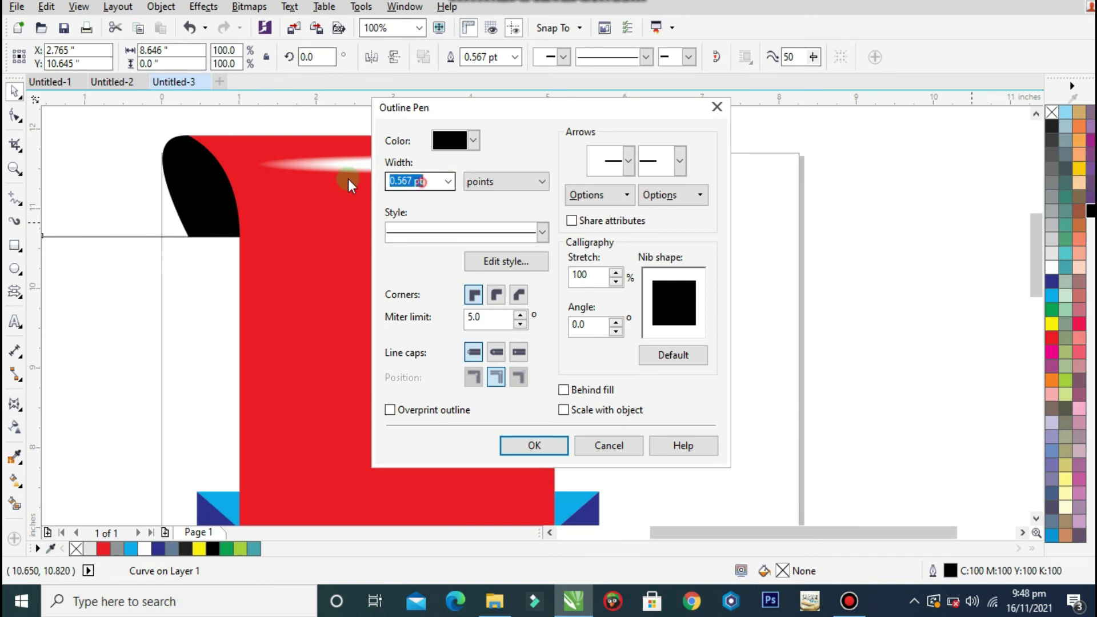
type("4")
key("Return")
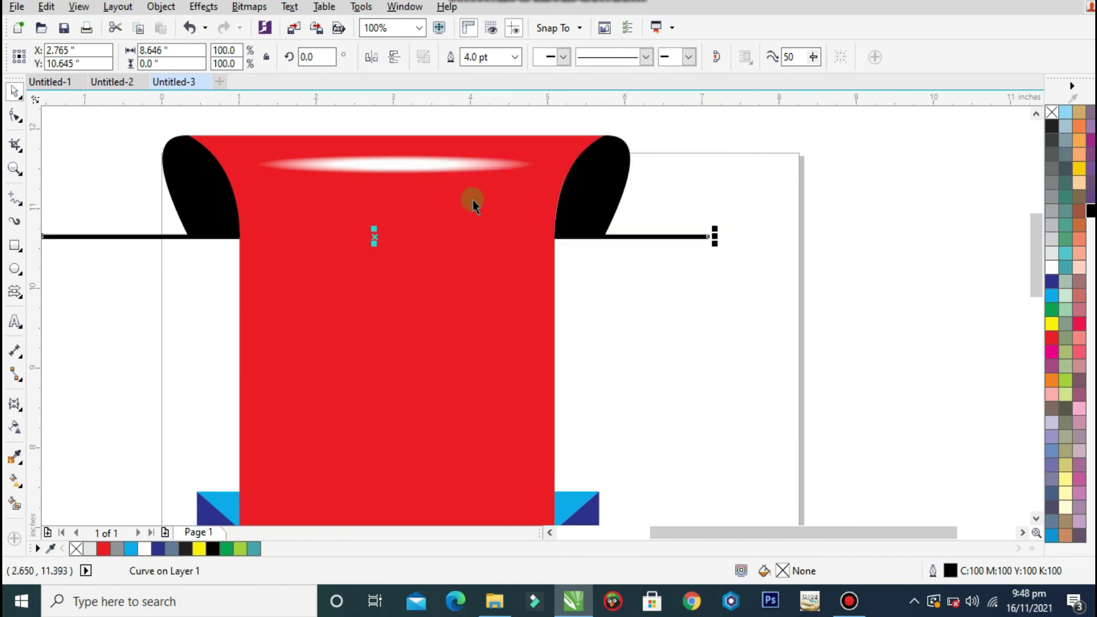
scroll(618, 204, "down", 2)
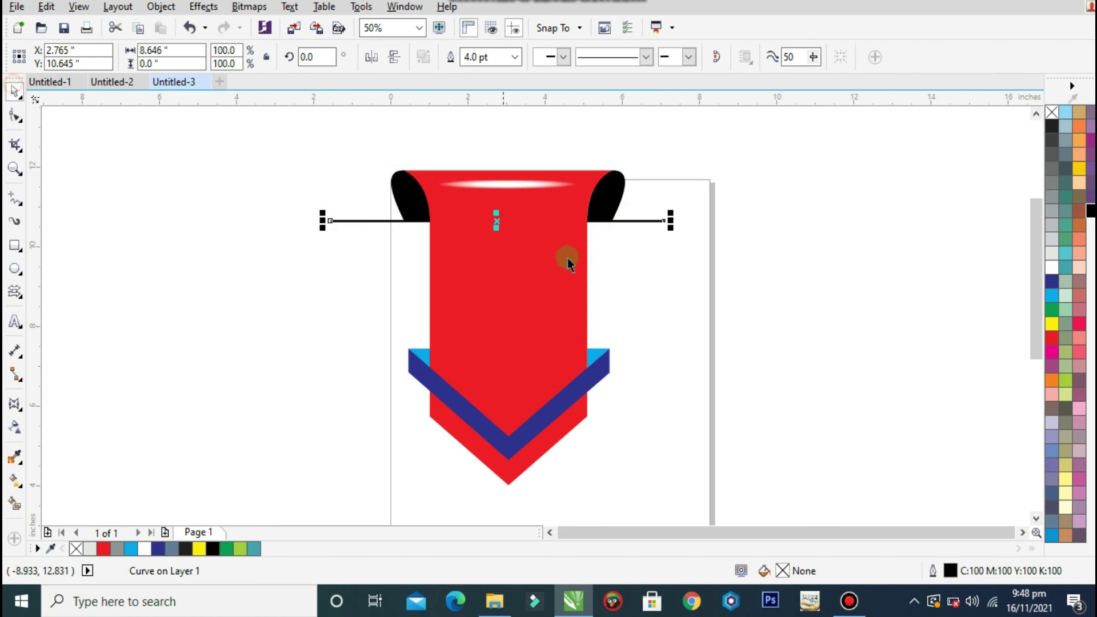
key("ctrl+z")
- Try olive green and golden yellow fills on the red banner body and settle on magenta (C0 M100 Y0 K0)
scroll(572, 198, "down", 1)
left_click(571, 198)
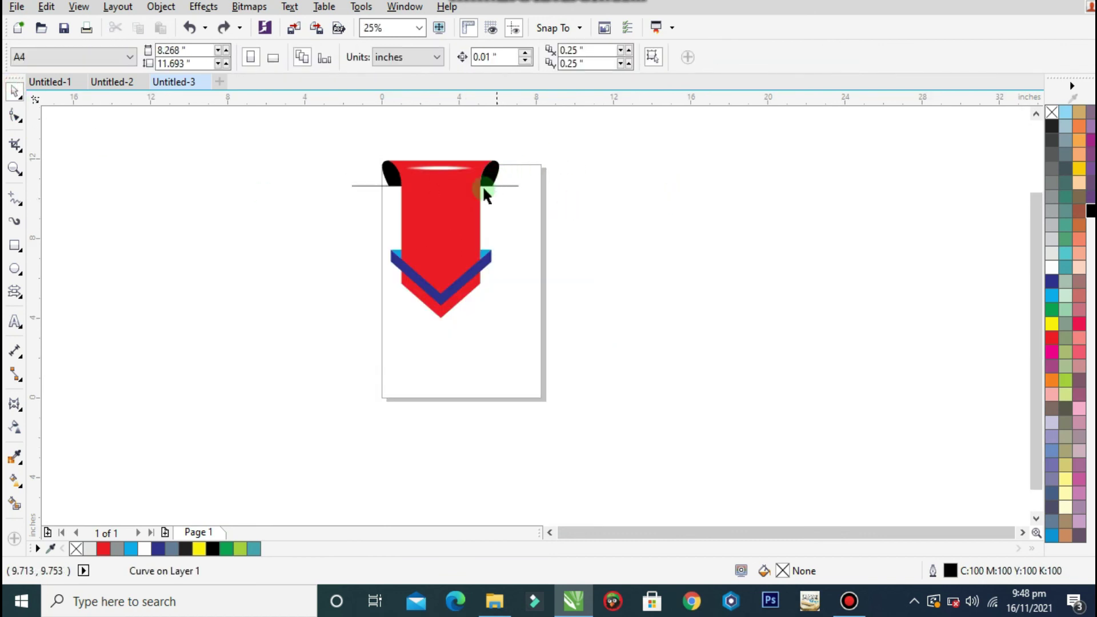
scroll(469, 203, "up", 1)
scroll(443, 242, "down", 1)
key("z")
left_click_drag(550, 143, 338, 399)
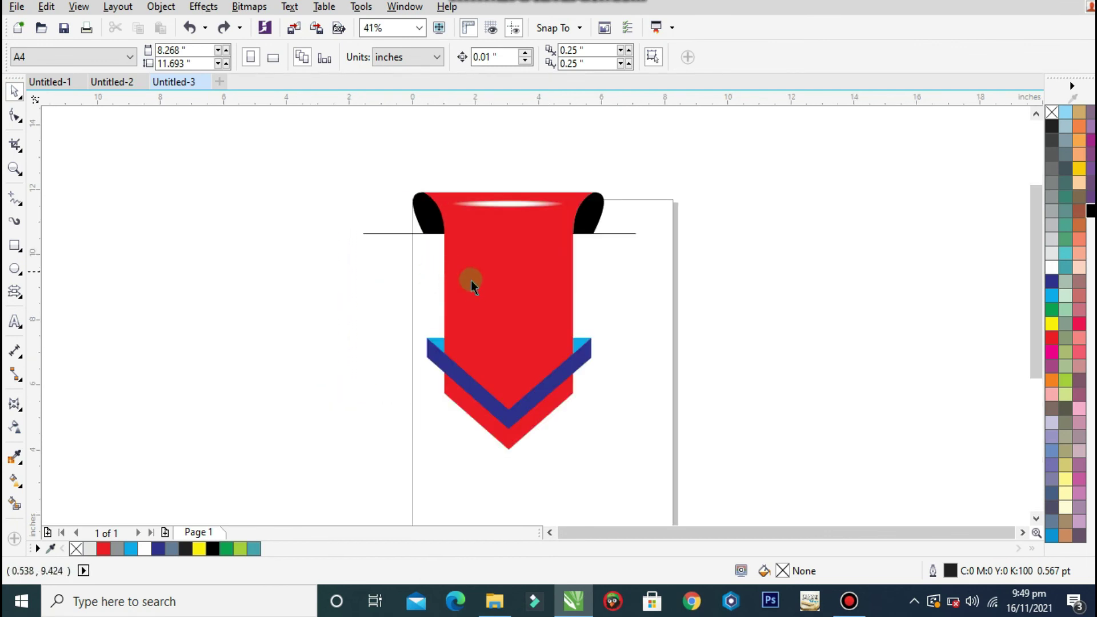
left_click(514, 297)
left_click(1066, 353)
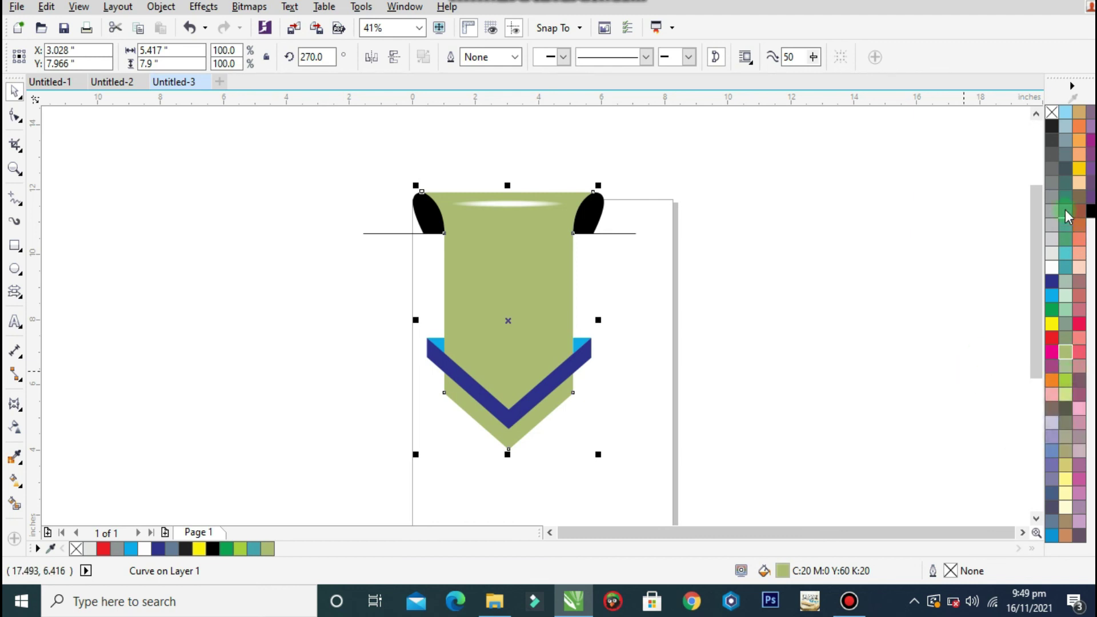
left_click(1078, 169)
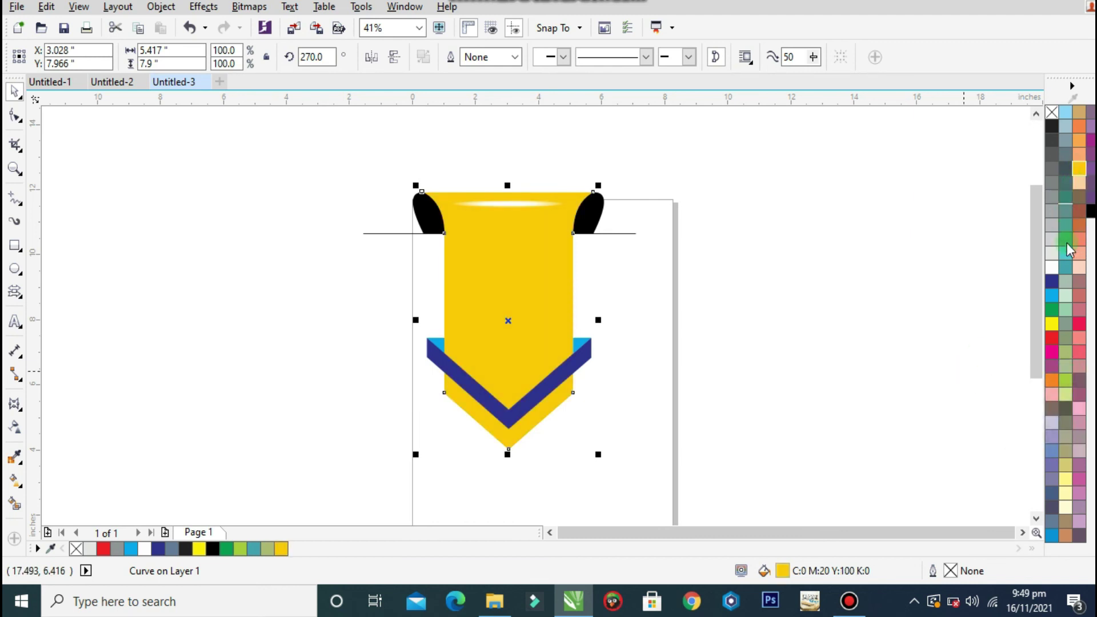
left_click(1051, 354)
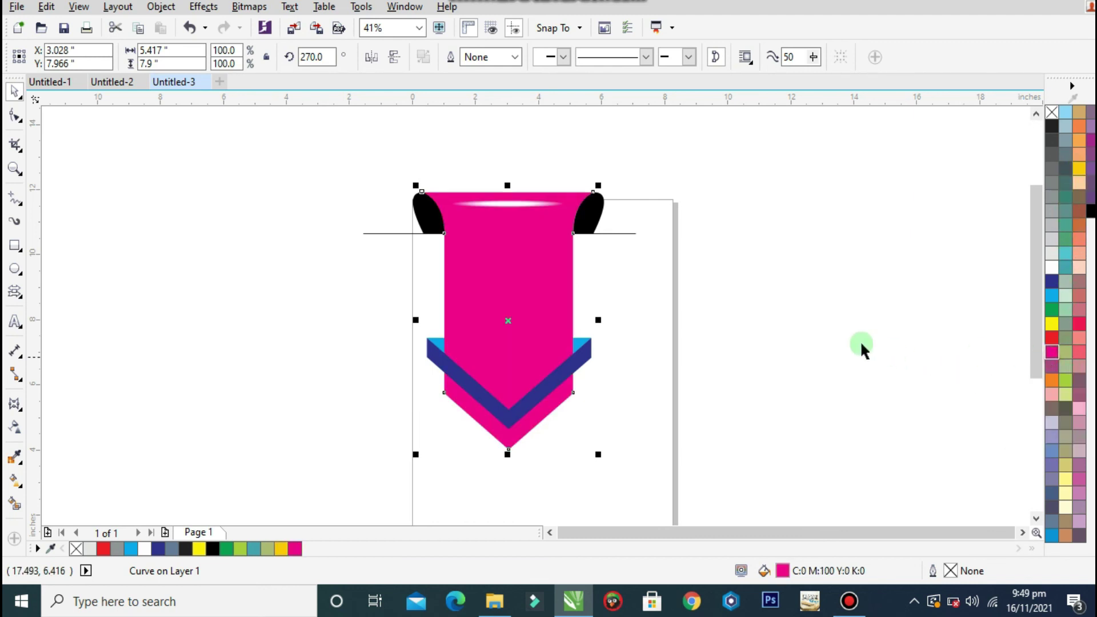
left_click(734, 257)
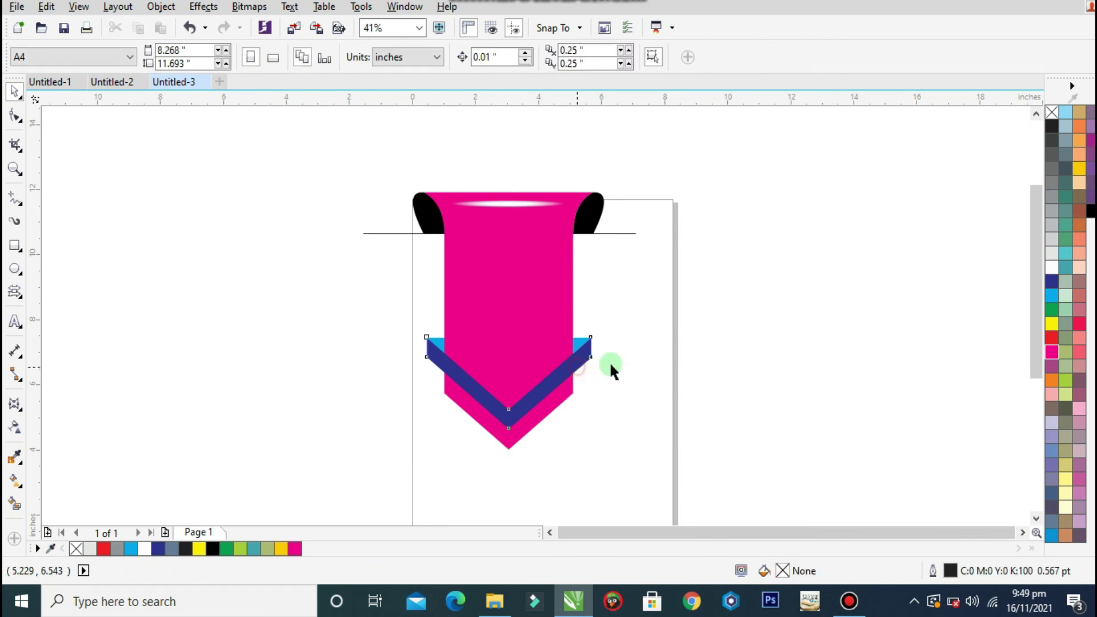
- Fill the navy chevron ribbon with orange (C0 M60 Y100 K0)
left_click(578, 368)
left_click(1053, 382)
left_click(729, 240)
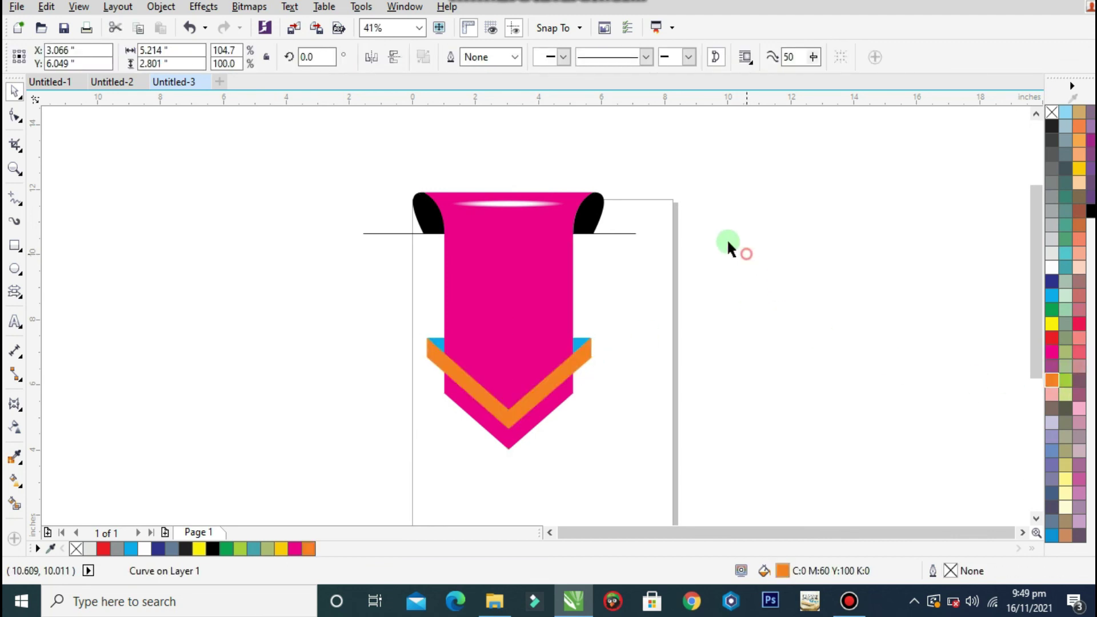
- Duplicate the whole banner to the left of the original and fill the copy's body with red
scroll(572, 351, "up", 2)
scroll(571, 351, "up", 2)
scroll(581, 347, "down", 5)
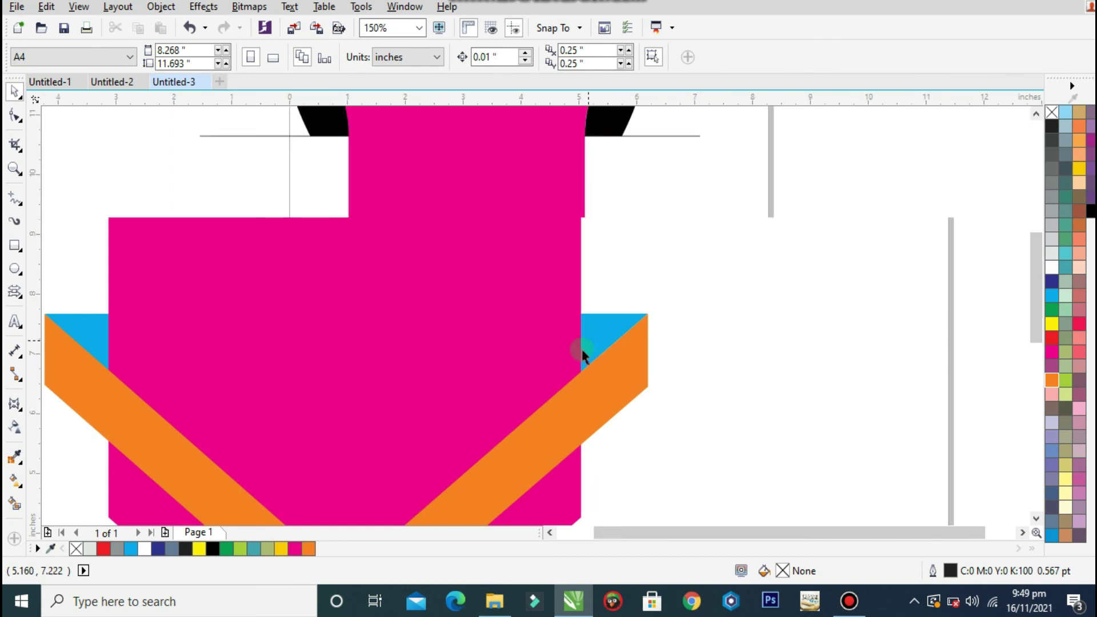
left_click_drag(685, 176, 330, 472)
left_click_drag(558, 313, 350, 313)
left_click(391, 394)
left_click(368, 345)
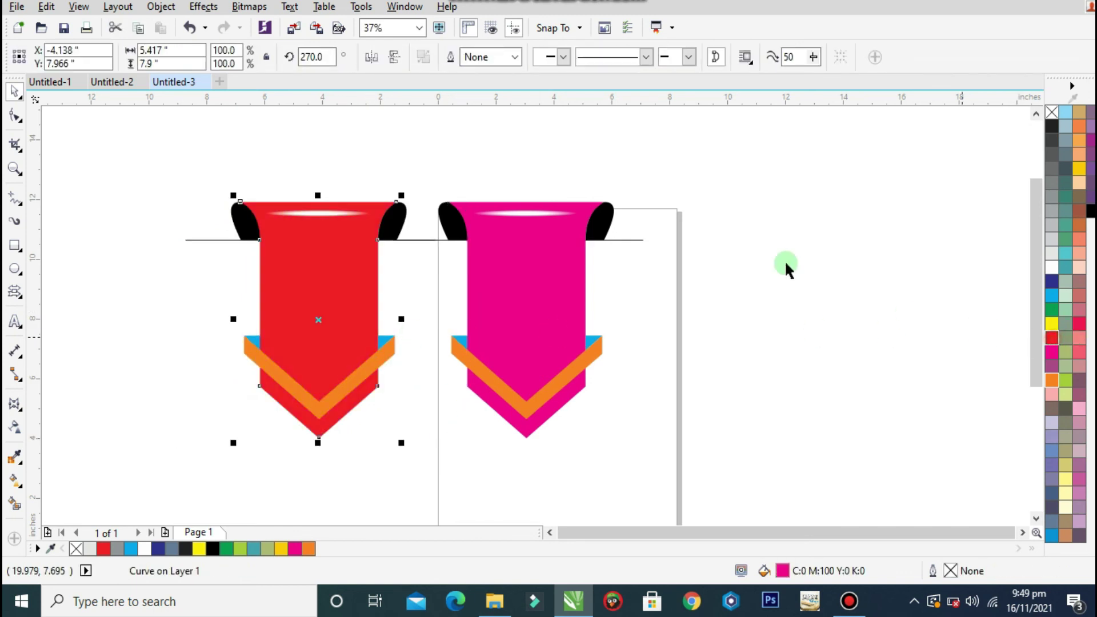
left_click_drag(712, 164, 368, 469)
left_click_drag(550, 380, 818, 336)
key("ctrl+z")
- Duplicate the magenta banner, without its horizontal line, to the right of the original and fill the copy's body with green
left_click_drag(724, 168, 410, 459)
left_click_drag(595, 305, 768, 308)
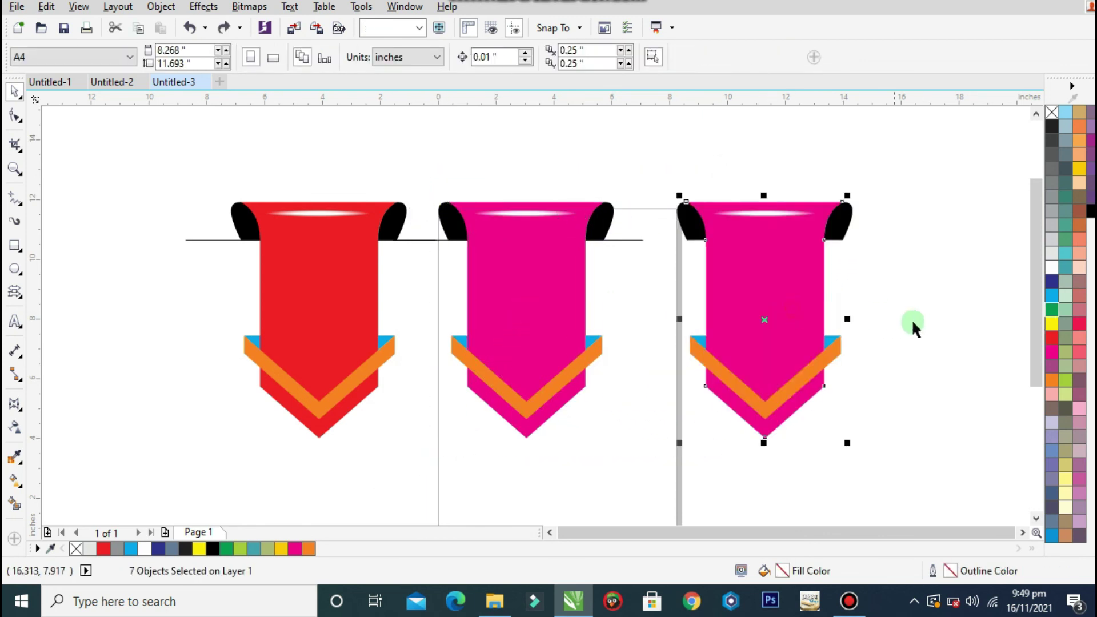
left_click(1052, 311)
left_click(924, 370)
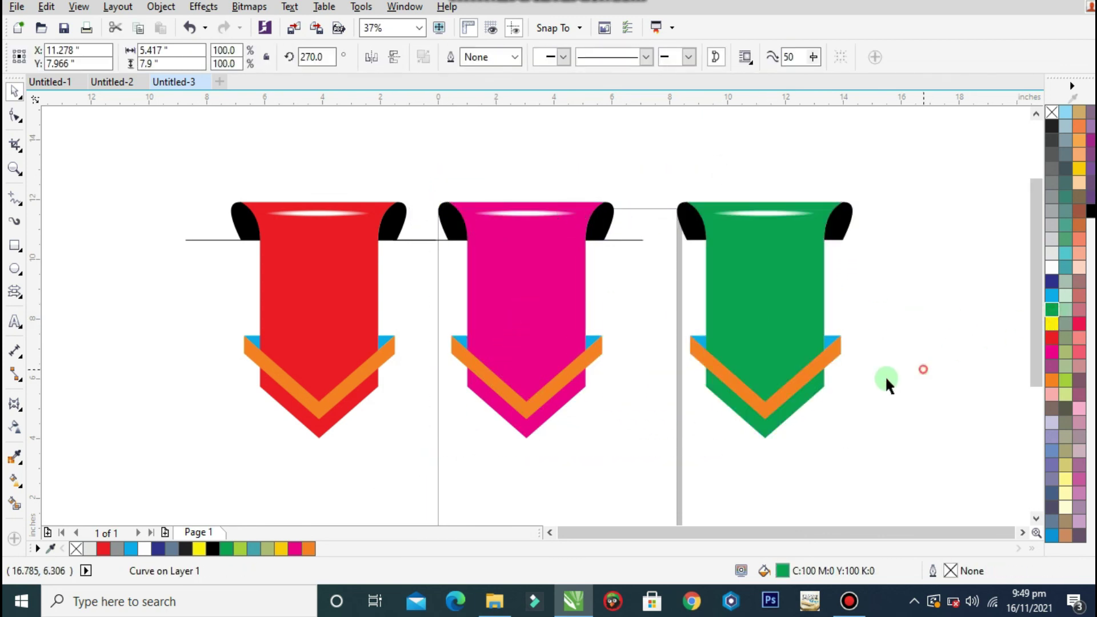
- Fill the chevron ribbons of the green and red banners with dark blue (C100 M100 Y0 K0)
left_click(810, 379)
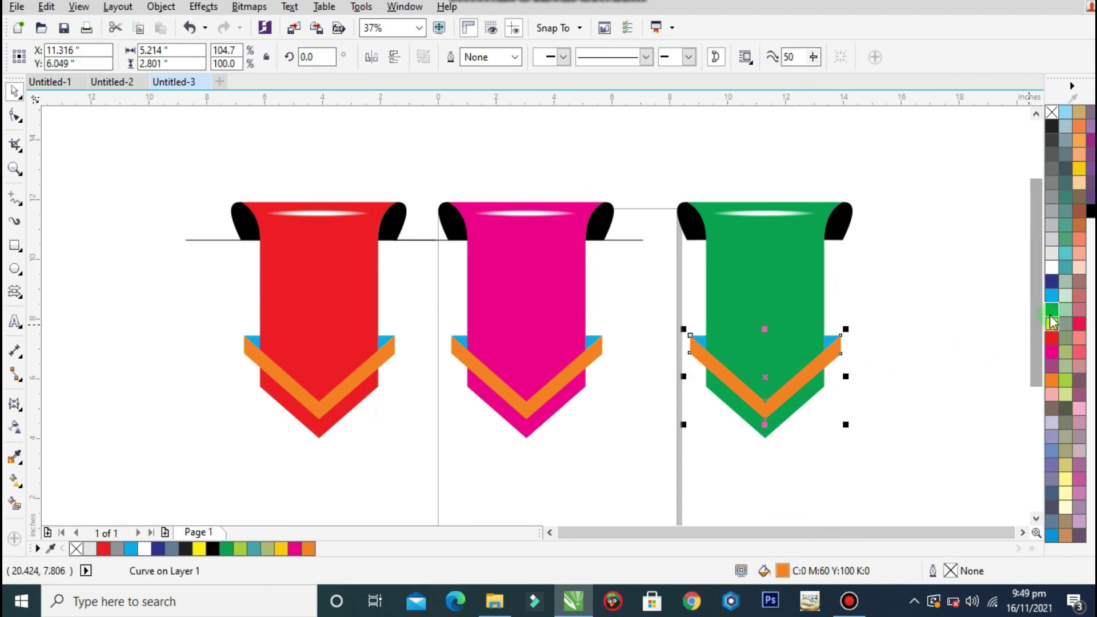
left_click(1053, 282)
left_click(366, 370)
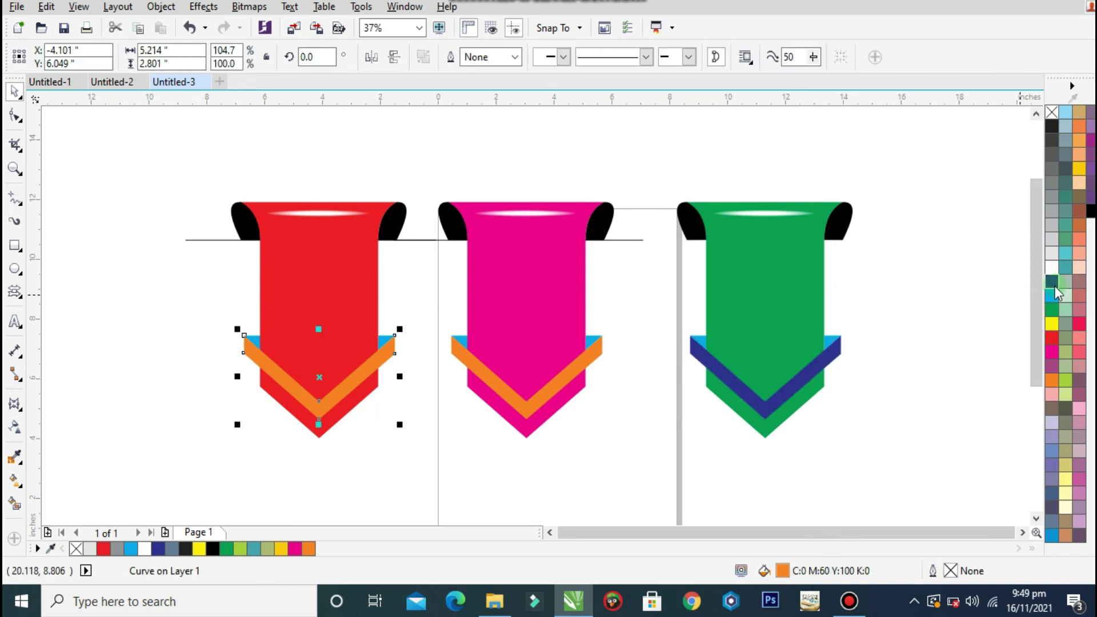
left_click(1054, 284)
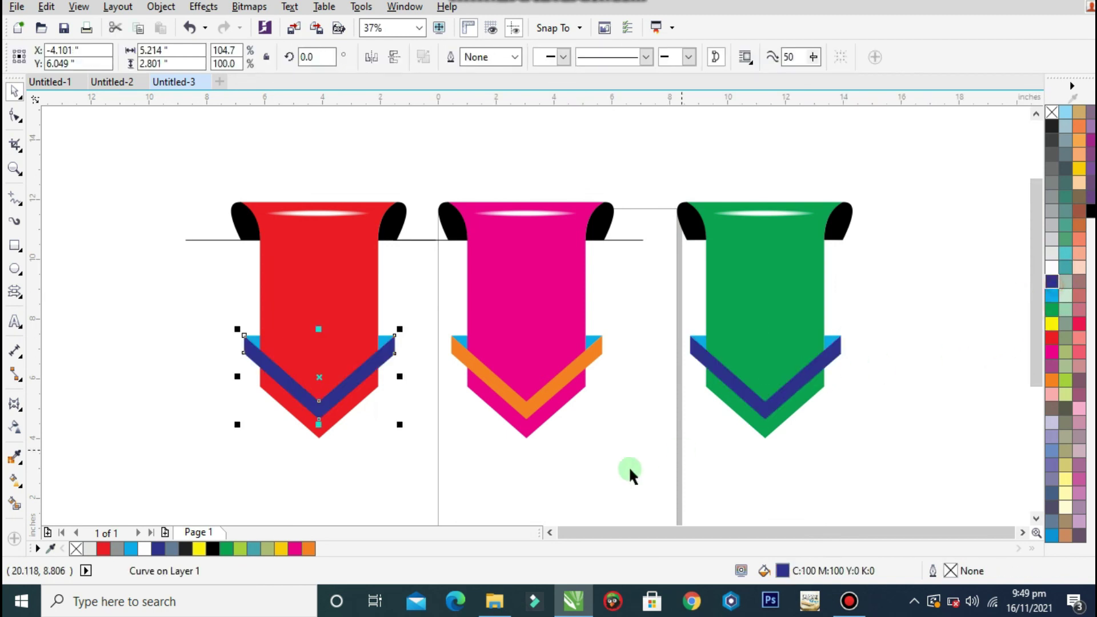
- Try crimson on the magenta banner's chevron ribbon and settle on a light blue-gray fill (C20 M0 Y0 K20)
left_click(560, 416)
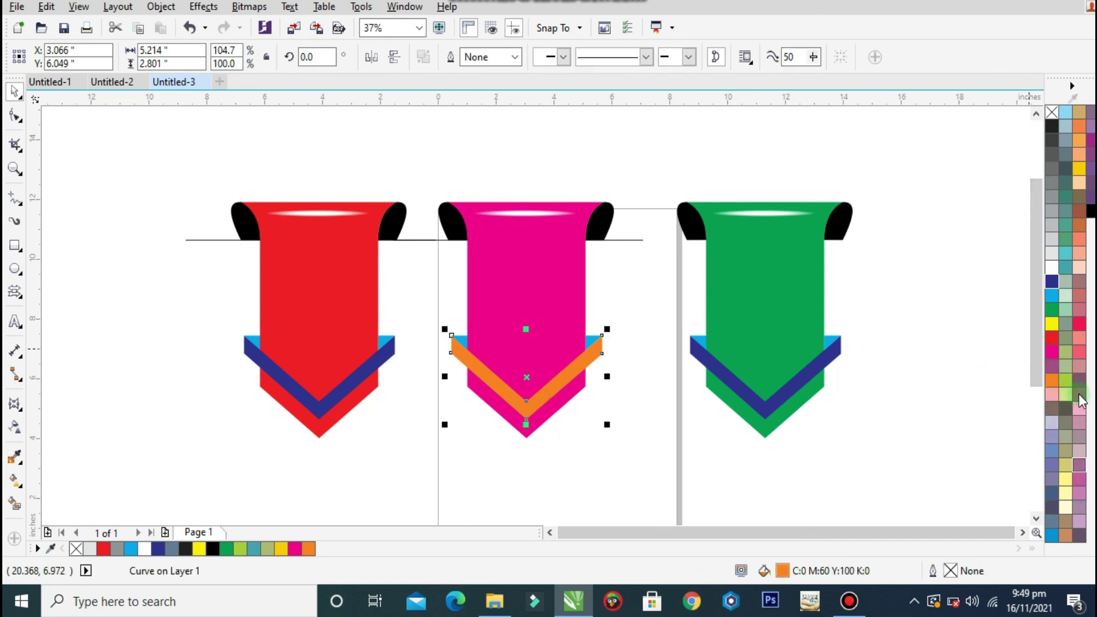
left_click(1079, 324)
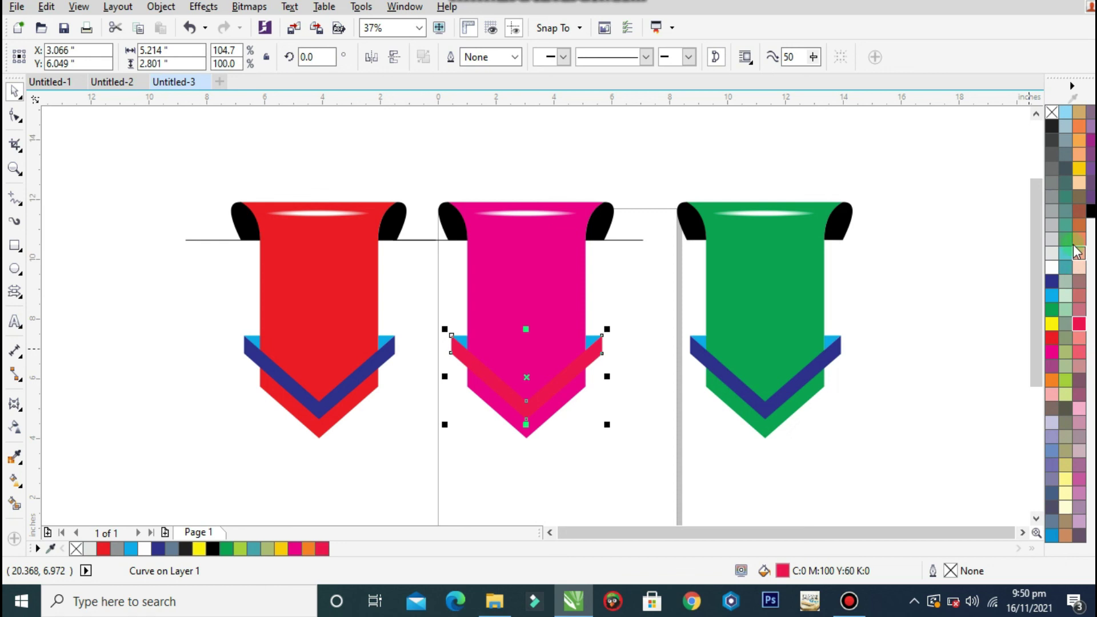
left_click(1071, 127)
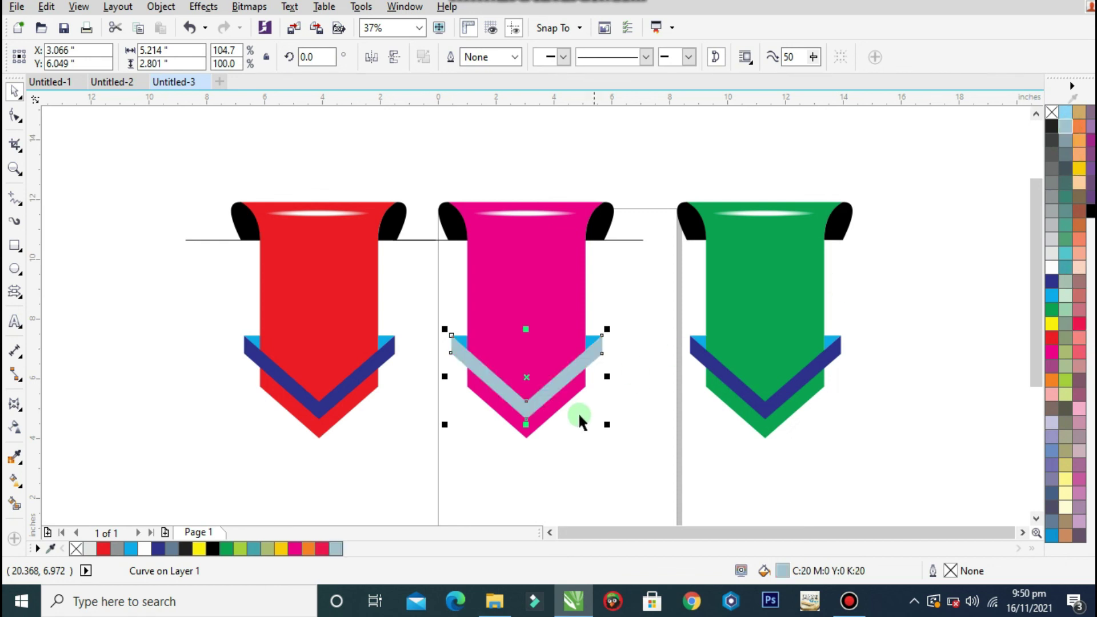
key("Escape")
- Fill both cyan fold triangles of the magenta banner's ribbon with black
scroll(571, 360, "up", 2)
left_click(610, 330)
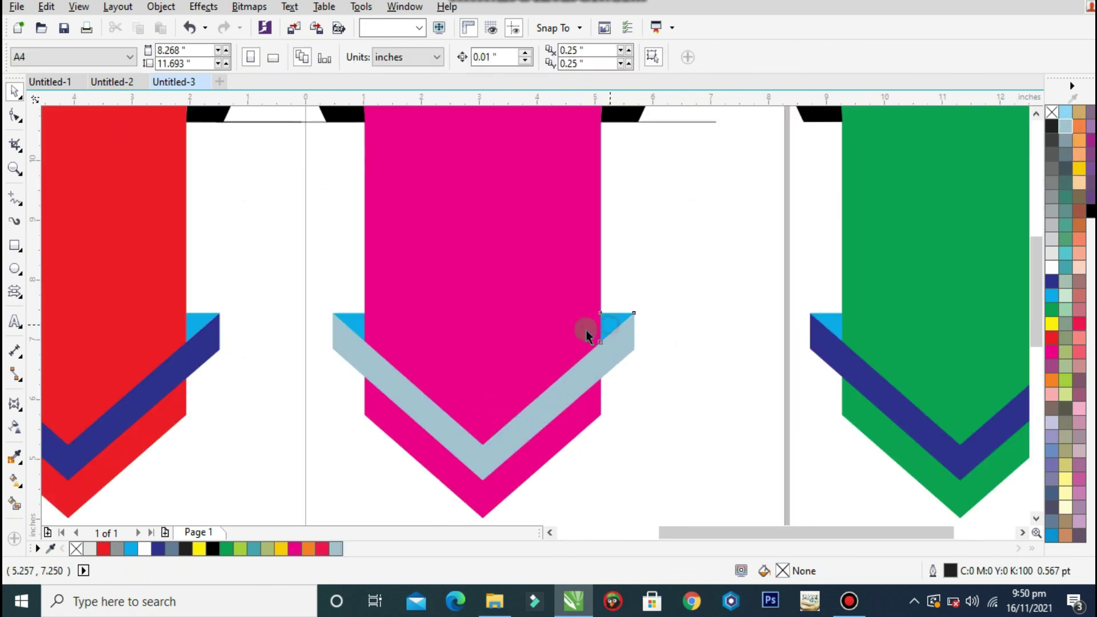
left_click(351, 334, "shift")
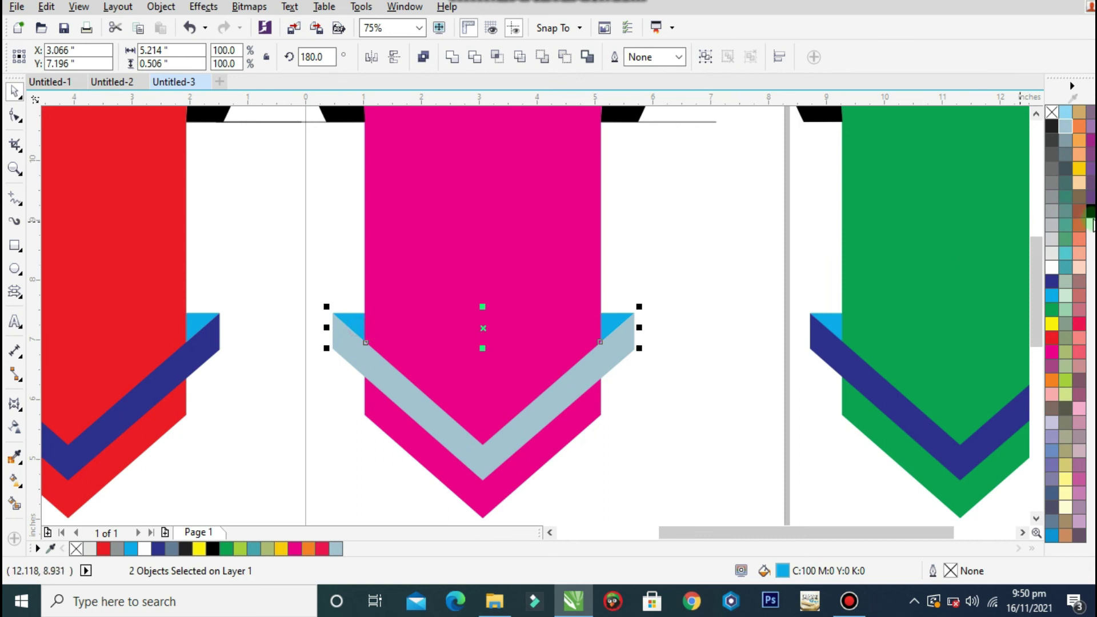
left_click(1091, 212)
left_click(717, 388)
- Zoom to the three banners and preview them full screen
scroll(509, 392, "down", 2)
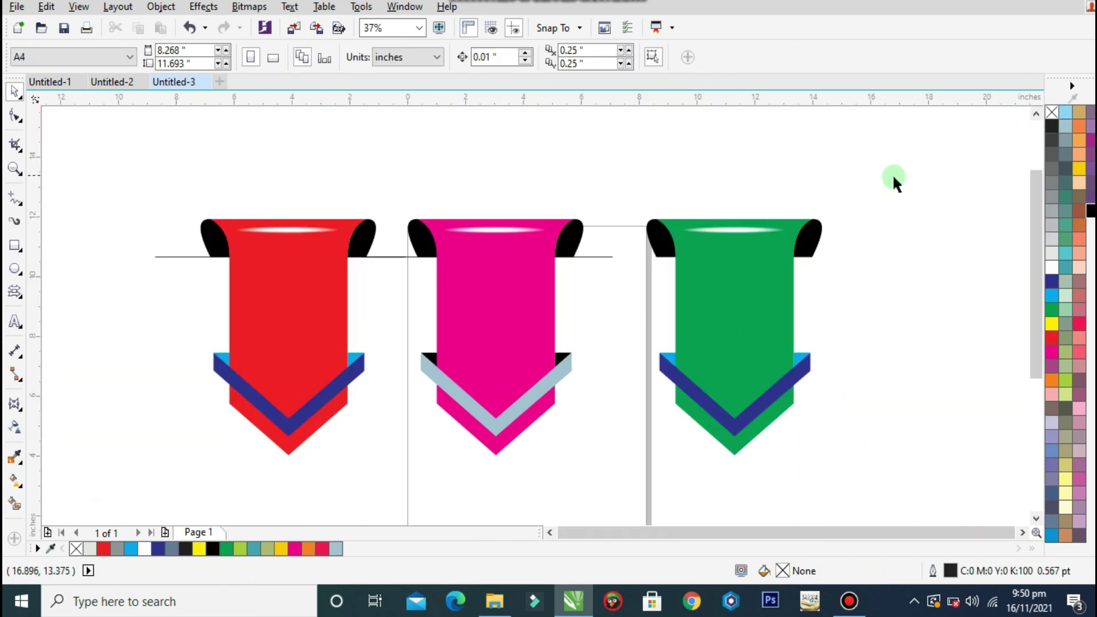
key("F2")
left_click_drag(866, 198, 167, 482)
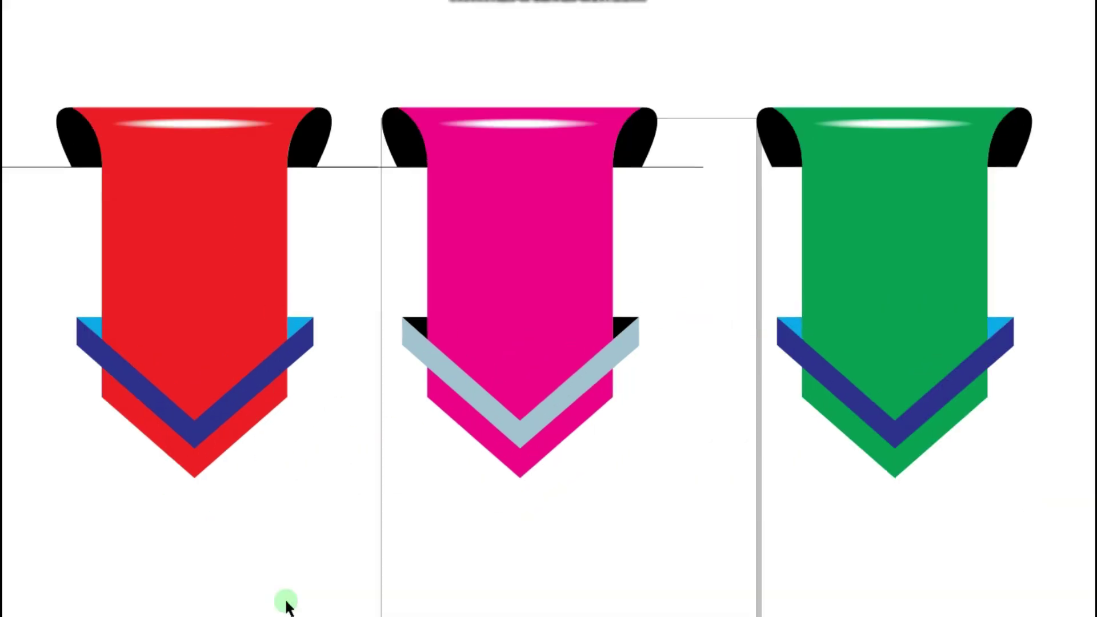